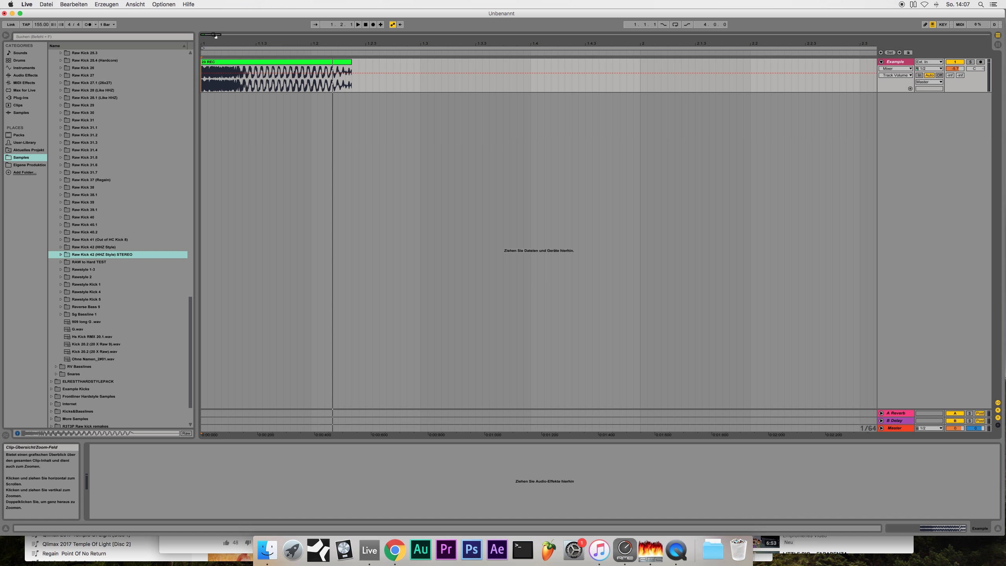
Examine the waveform of the kick clip on the Example track at several zoom levels.
left_click(227, 62)
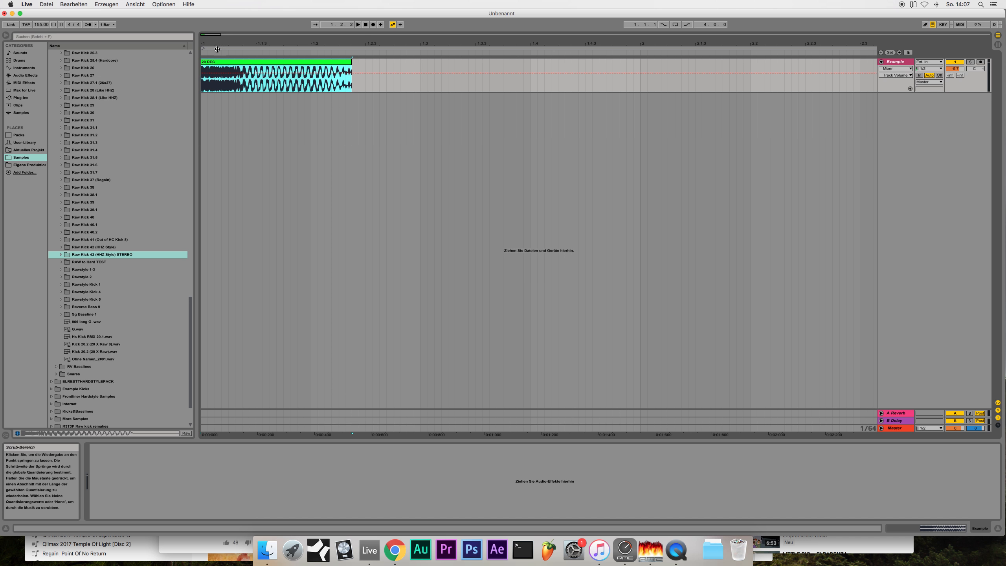
left_click_drag(213, 35, 211, 43)
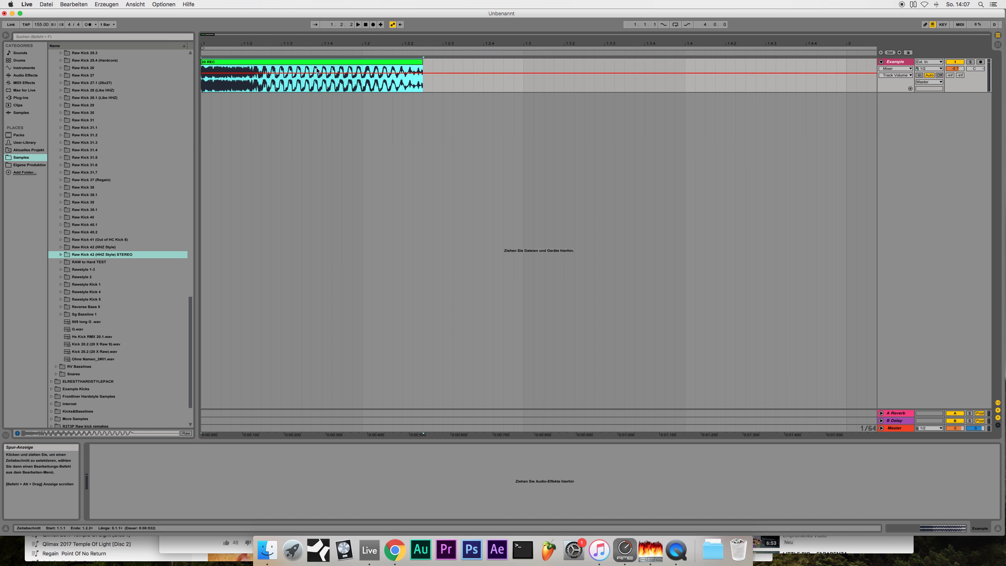
left_click_drag(207, 34, 205, 39)
left_click(455, 88)
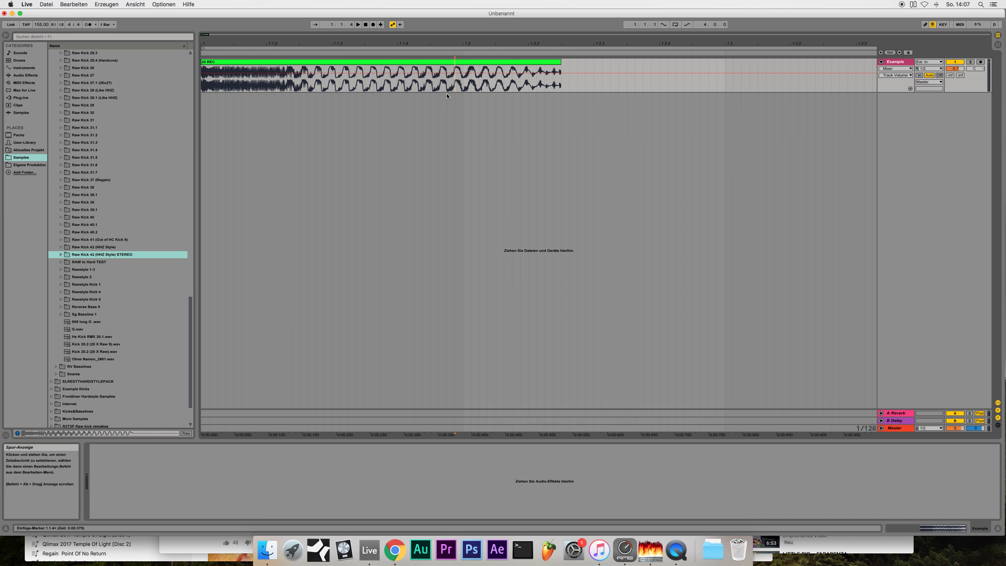
left_click(904, 62)
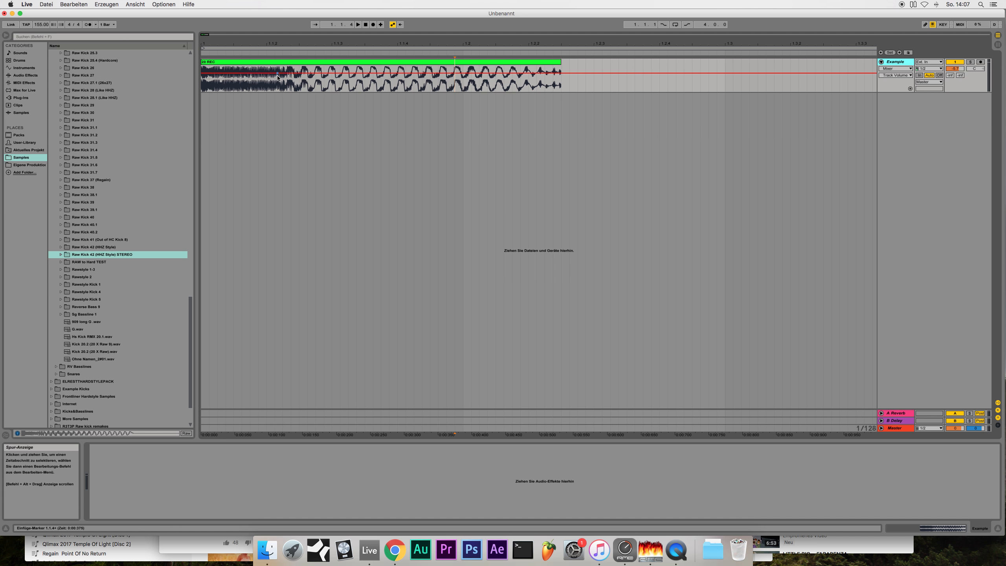
left_click_drag(208, 35, 249, 51)
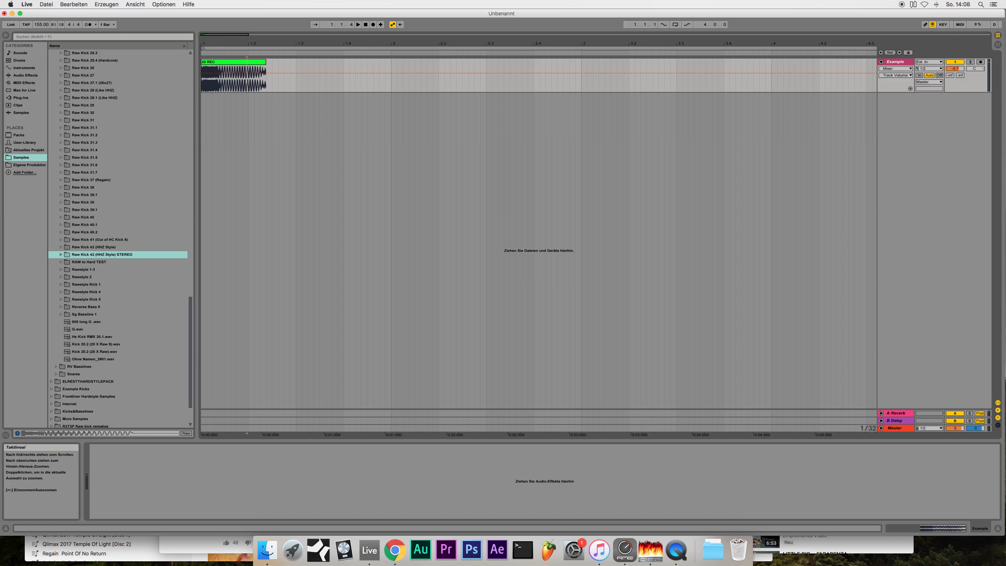
left_click_drag(214, 35, 215, 41)
right_click(895, 61)
left_click(947, 222)
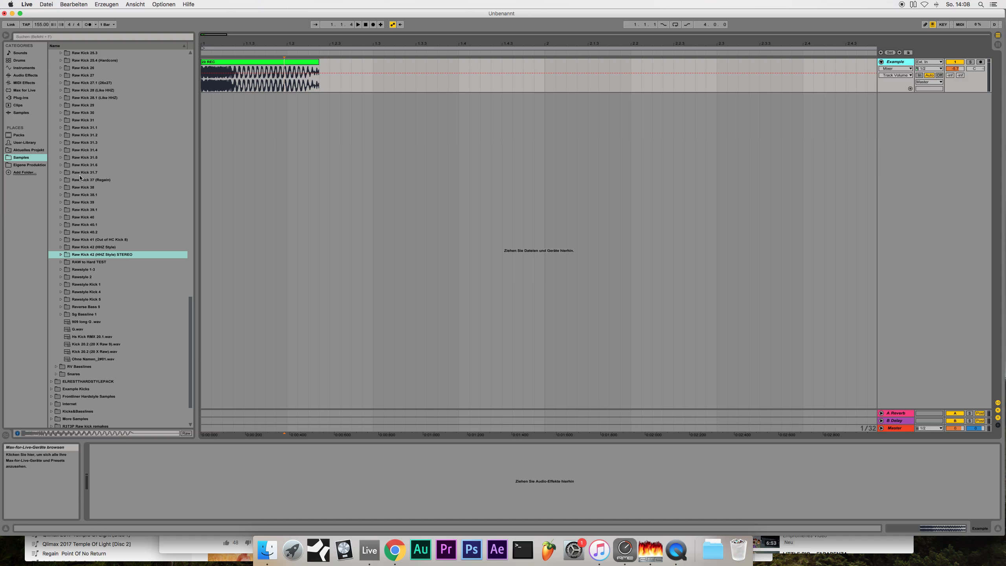
Add the samples 909 long G.wav and Ohne Namen_3#01.wav on two new audio tracks below the Example track, both starting at 1.1.1.
scroll(87, 214, "down", 3)
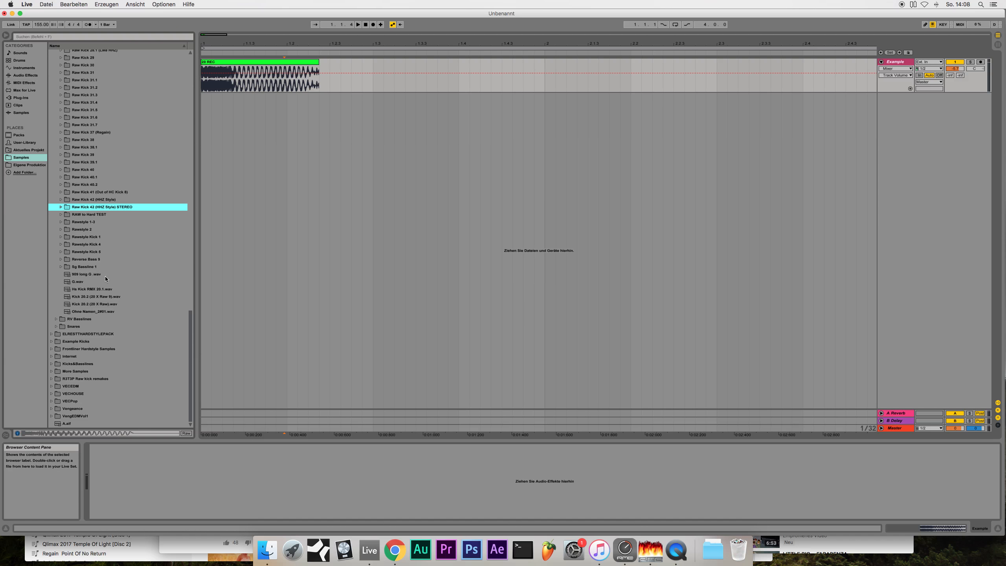
left_click_drag(106, 276, 204, 114)
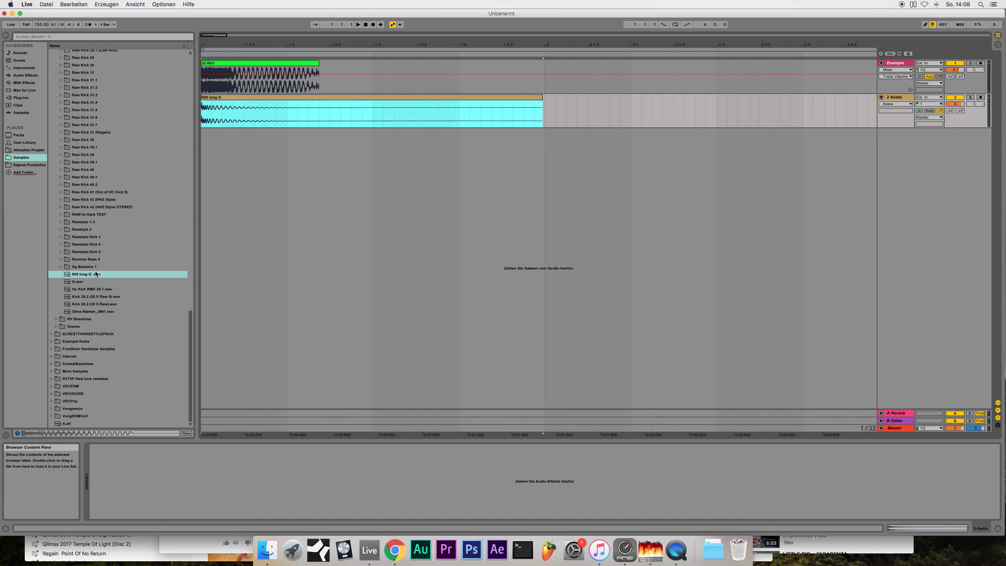
left_click_drag(92, 311, 203, 150)
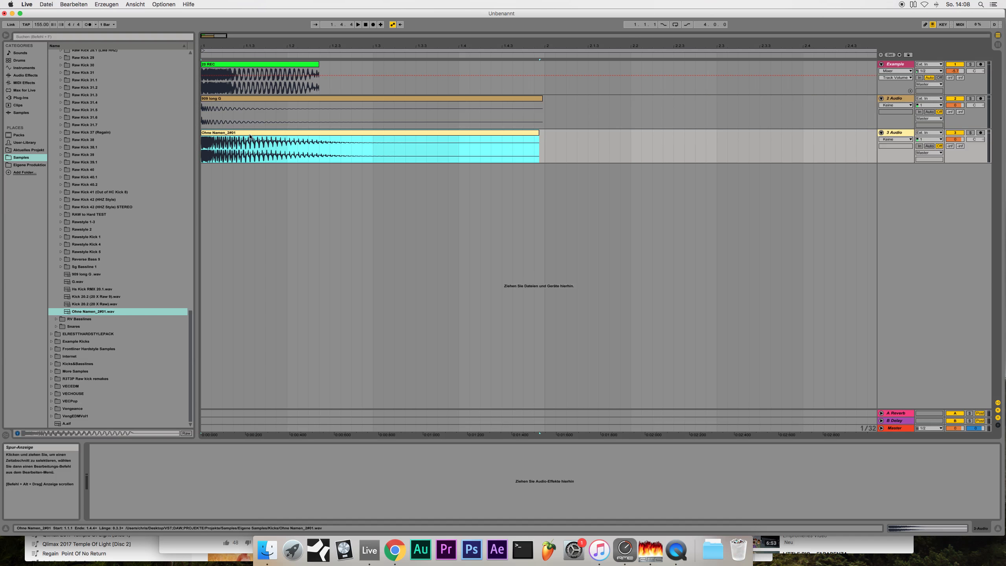
Set the volume of track 3 Audio to -6 and audition the track in solo.
left_click(959, 140)
type("-6")
key("Return")
left_click(970, 133)
key("space")
left_click(970, 133)
Delete the Ohne Namen_3#01 clip from track 3 Audio and select the 909 long G clip.
left_click(506, 134)
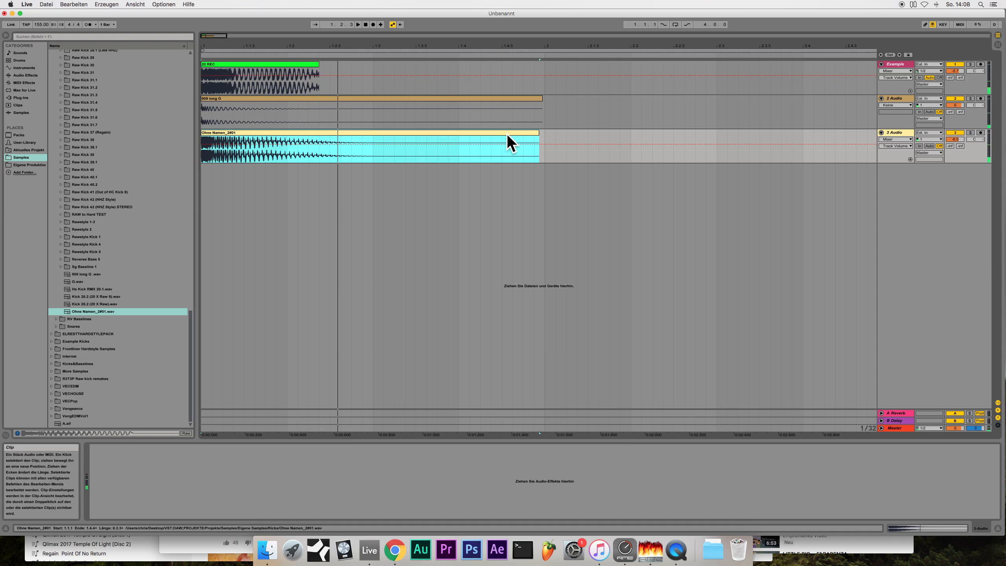
key("Delete")
left_click(355, 99)
key("space")
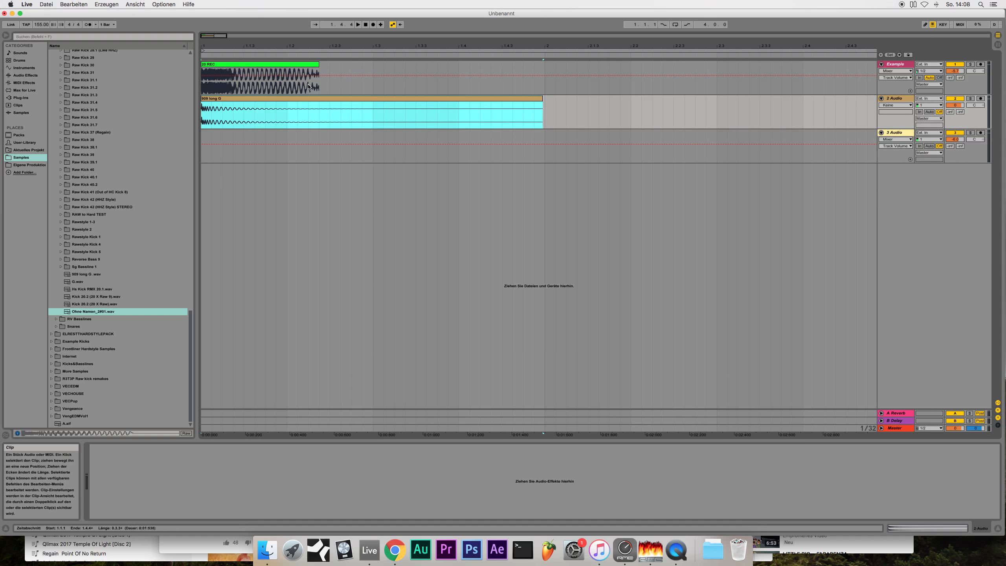
Rename the 2 Audio track as 909.
left_click_drag(205, 38, 206, 46)
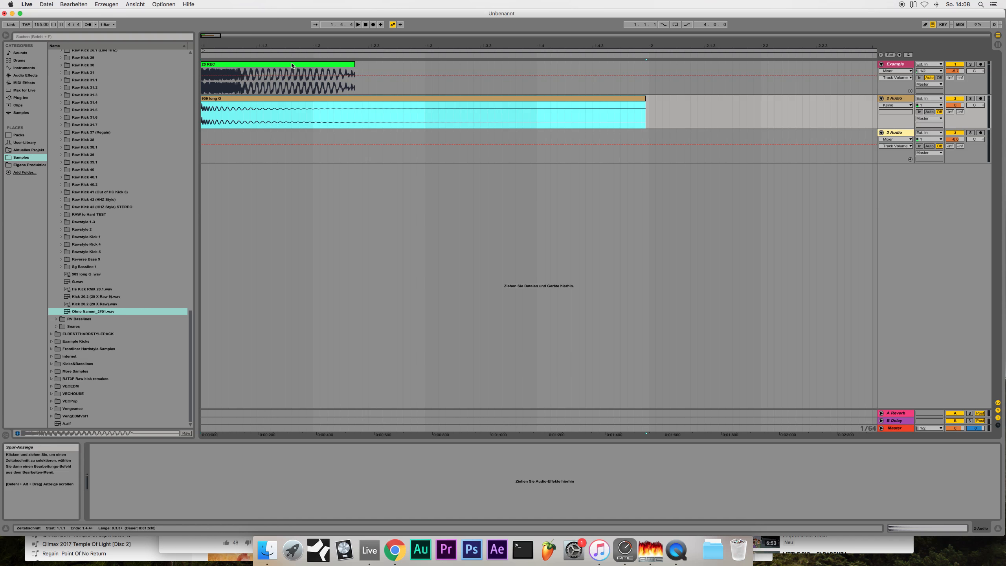
left_click_drag(314, 52, 314, 57)
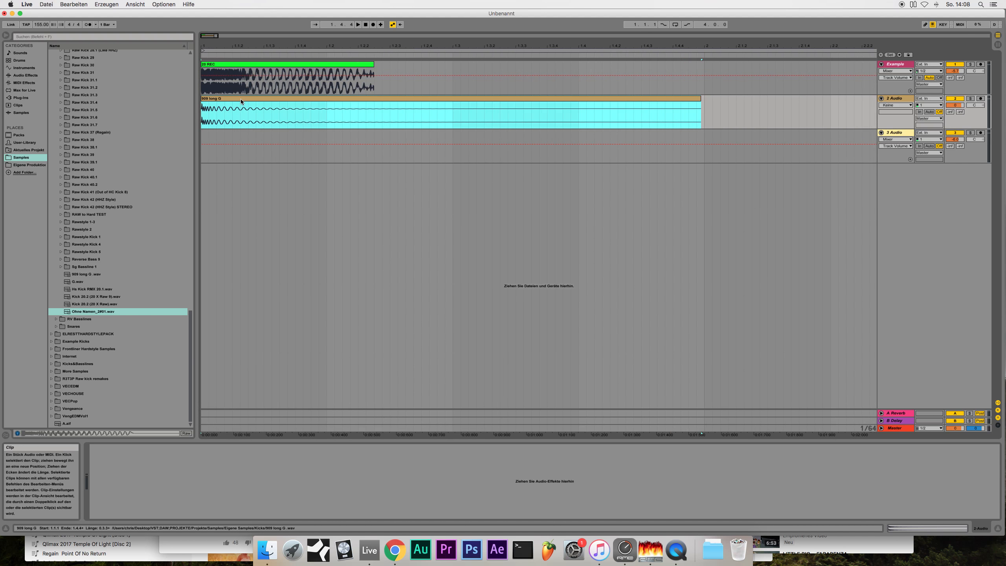
left_click(896, 99)
key("super+r")
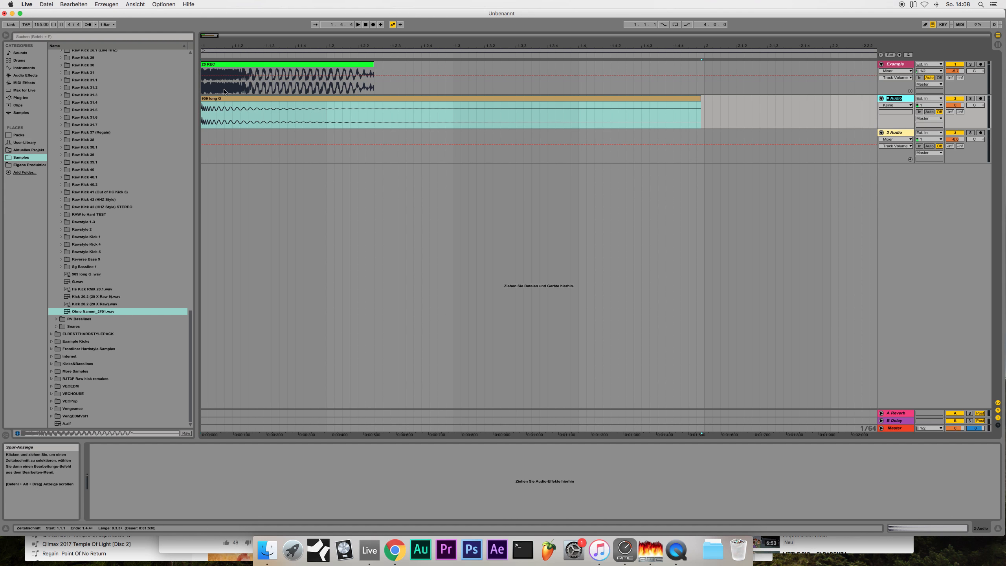
type("909")
key("Return")
Trim the 909 long G clip to end at 1.2.1, deleting the rest of its tail.
left_click_drag(699, 104, 350, 105)
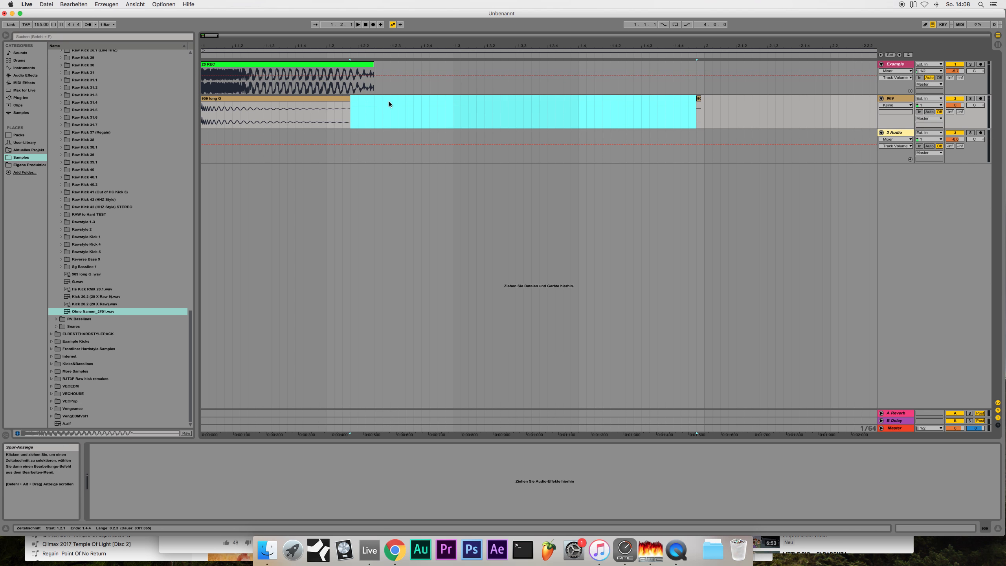
left_click(696, 96)
left_click_drag(689, 108, 707, 102)
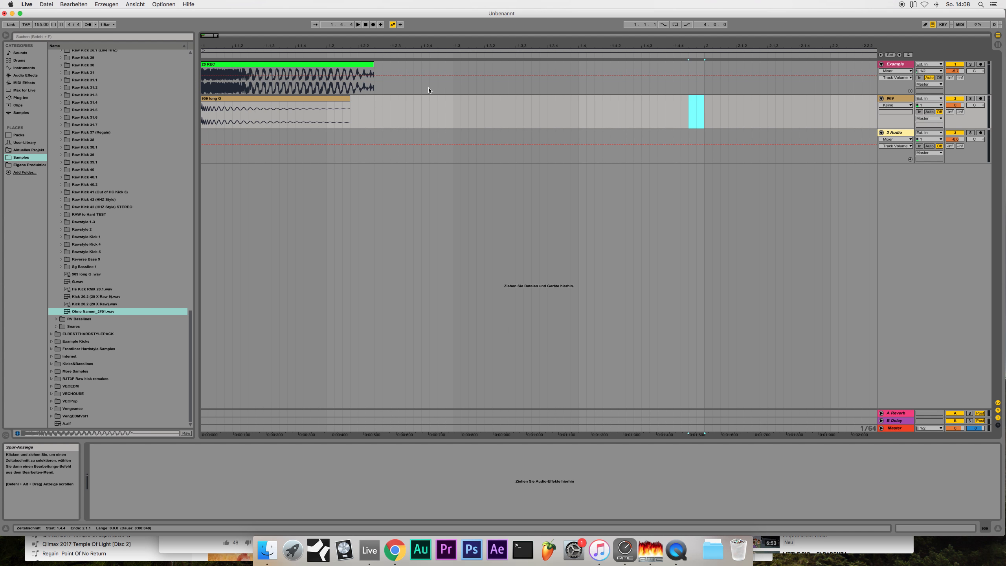
left_click(319, 99)
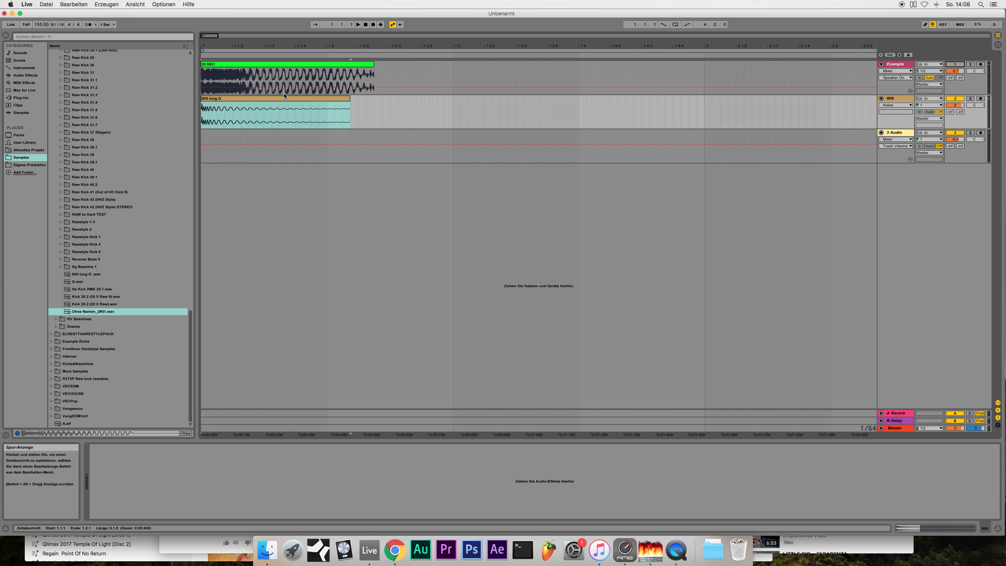
Set a loop over the range from 1.1.1 to 1.3.1, selected on the 909 track.
left_click_drag(210, 36, 112, 39)
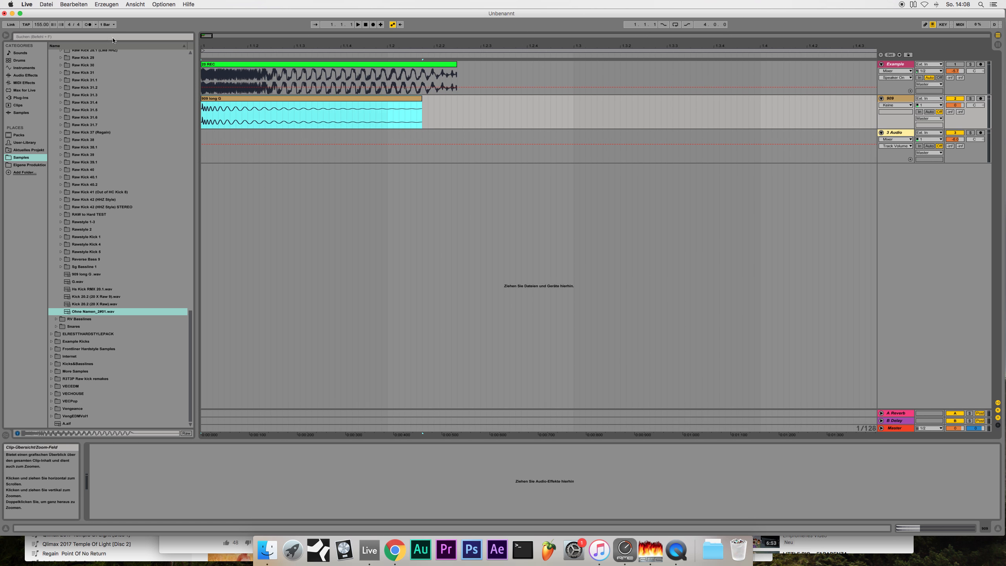
left_click(893, 101)
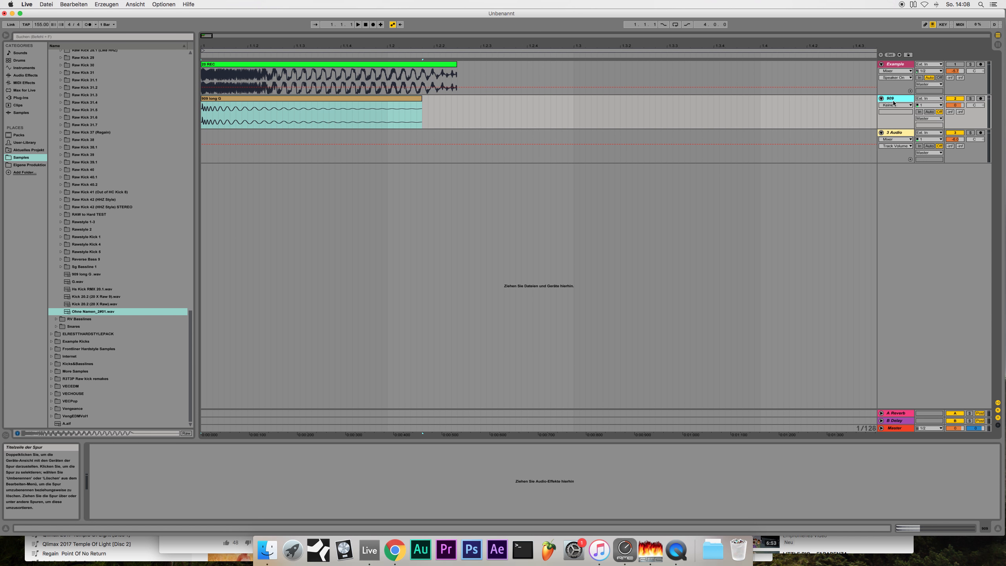
left_click_drag(208, 36, 210, 28)
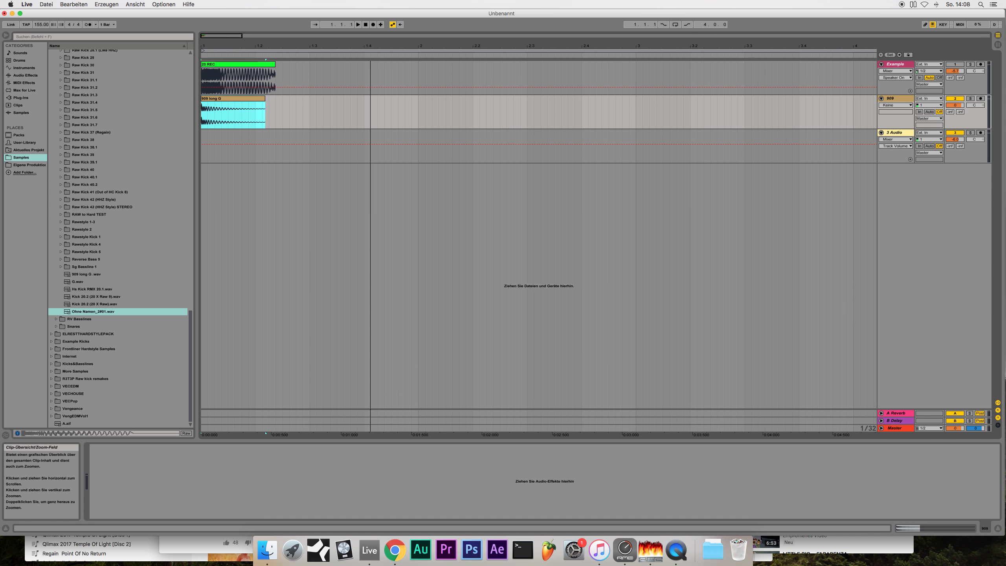
left_click(307, 112, "shift")
key("super+l")
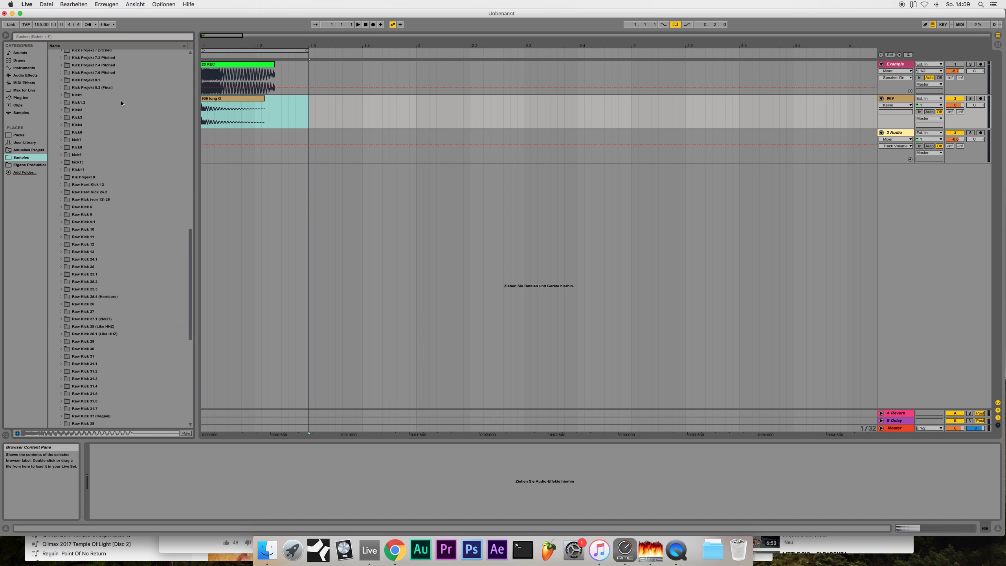
scroll(121, 101, "up", 10)
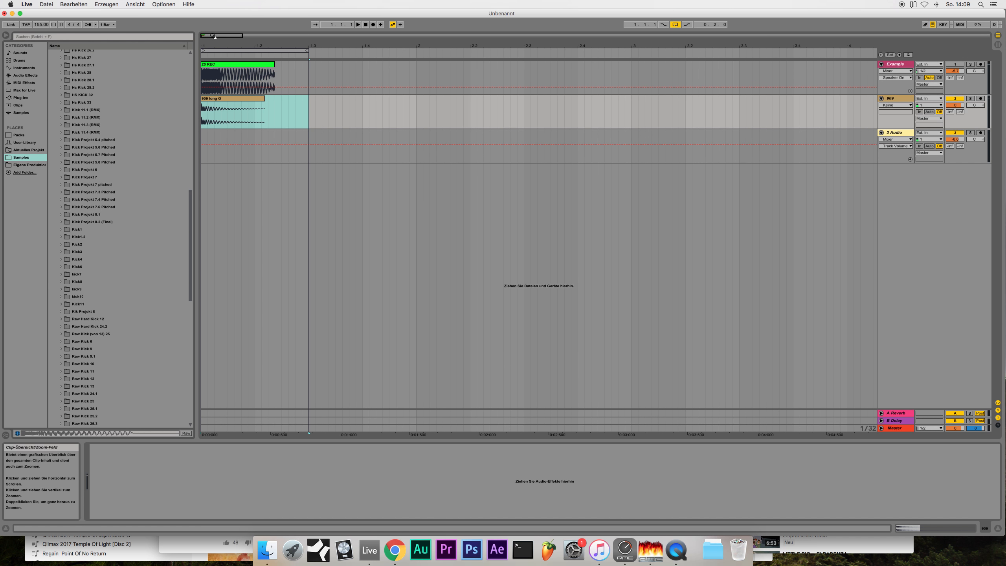
left_click_drag(213, 35, 236, 84)
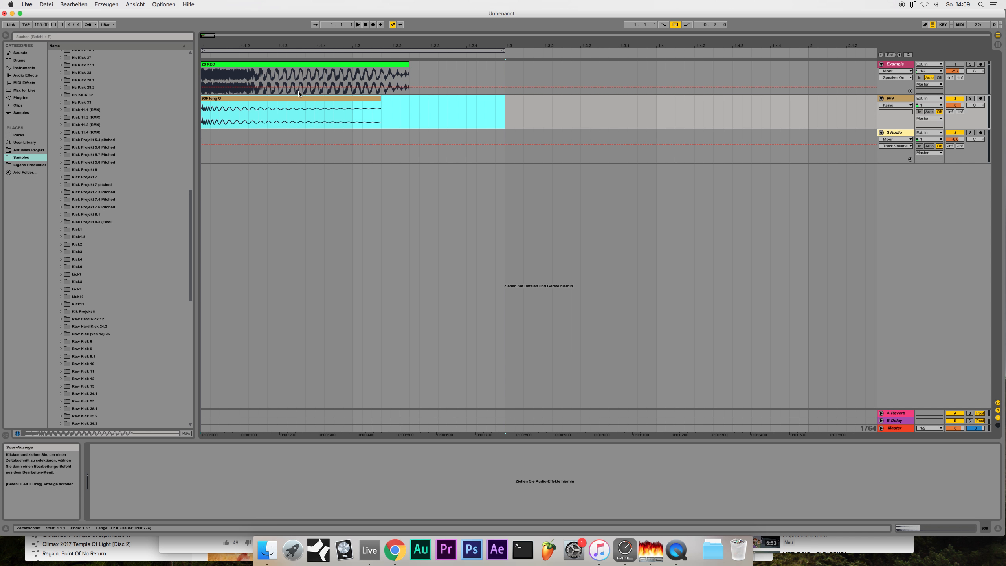
left_click(316, 98)
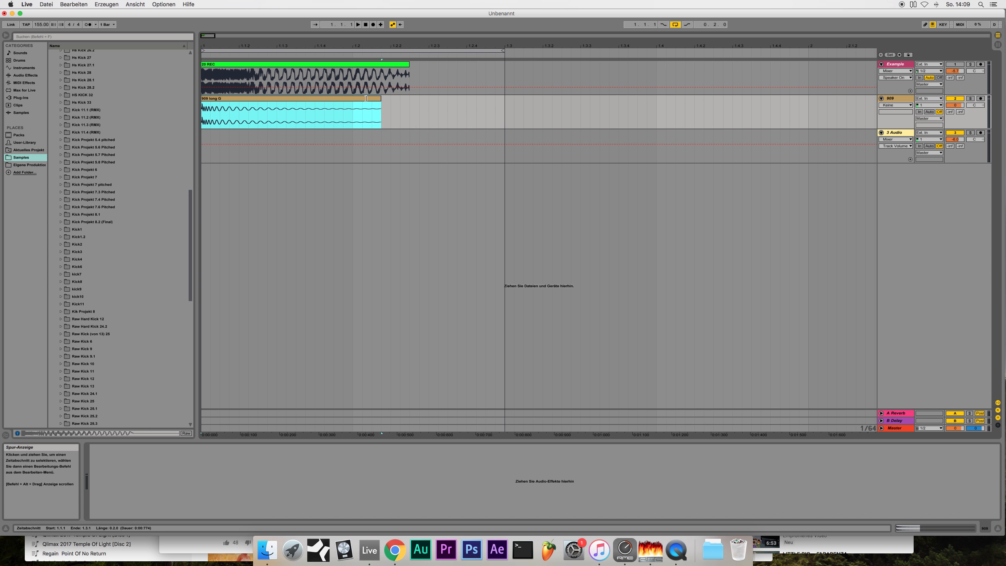
left_click(890, 99)
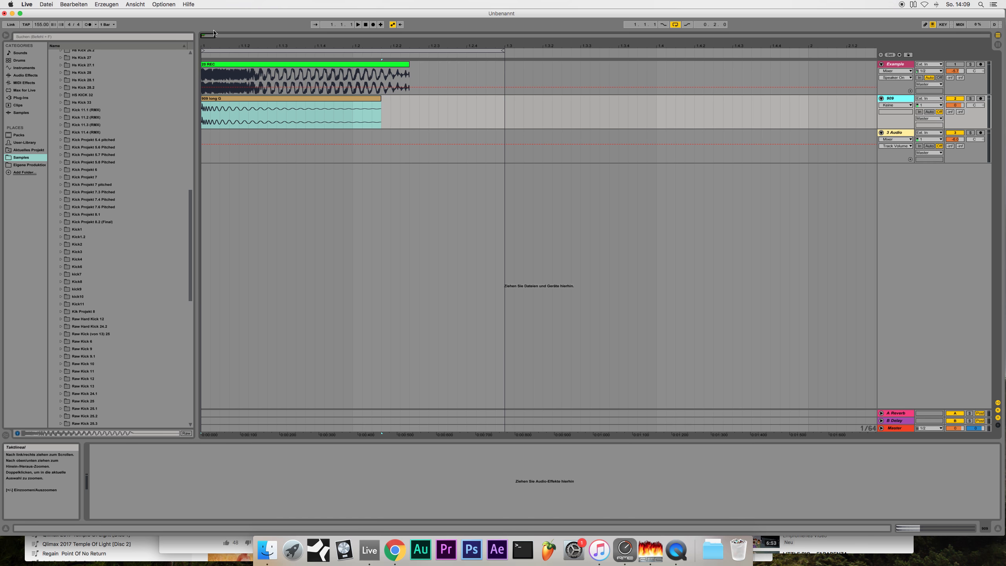
left_click_drag(325, 46, 324, 52)
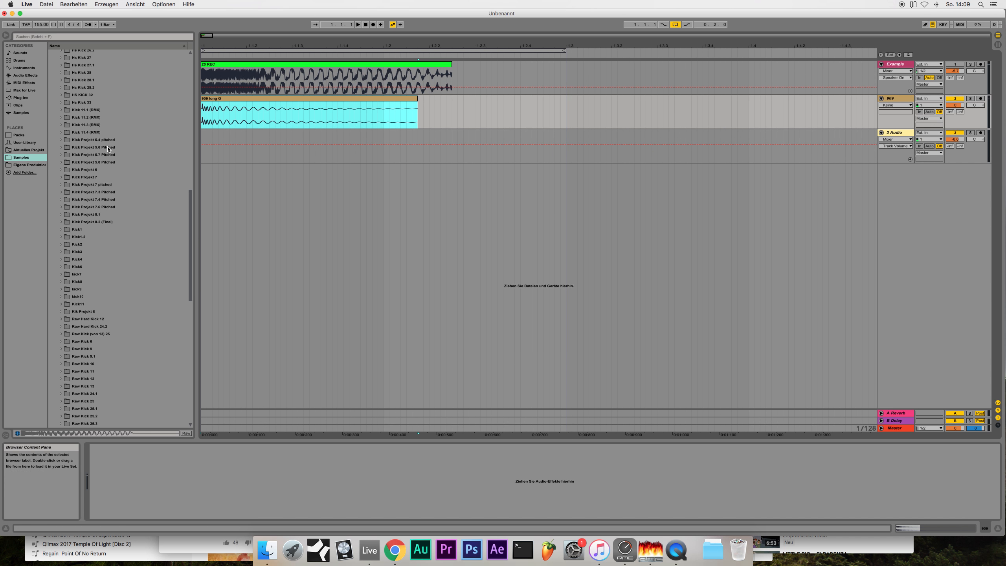
Browse the kick samples, open the Hardstyle Kick 21.1 folder and preview its G.aif sample.
scroll(109, 148, "up", 5)
scroll(113, 176, "up", 10)
scroll(77, 257, "down", 5)
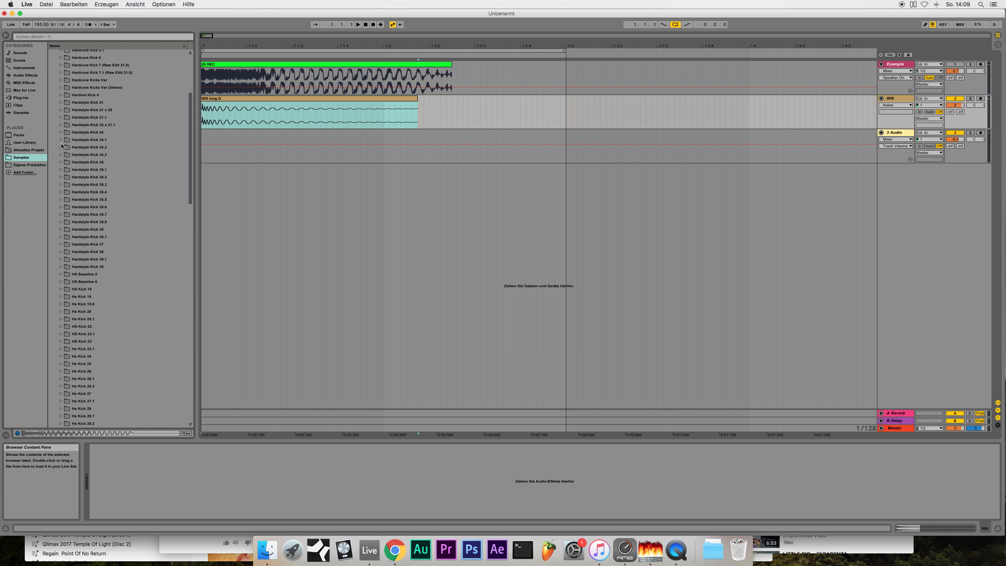
left_click(61, 117)
left_click(82, 214)
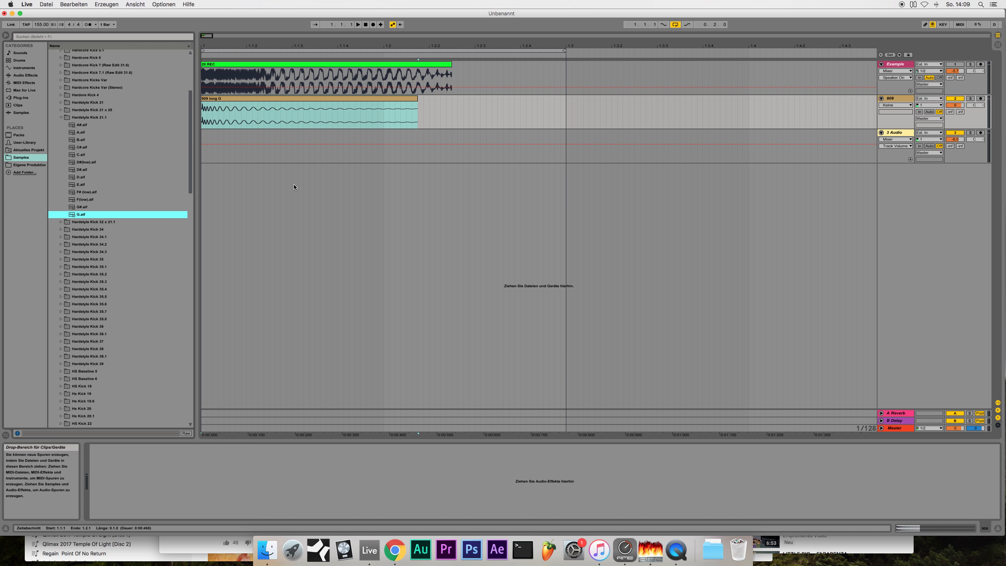
left_click(231, 101)
scroll(231, 101, "up", 3)
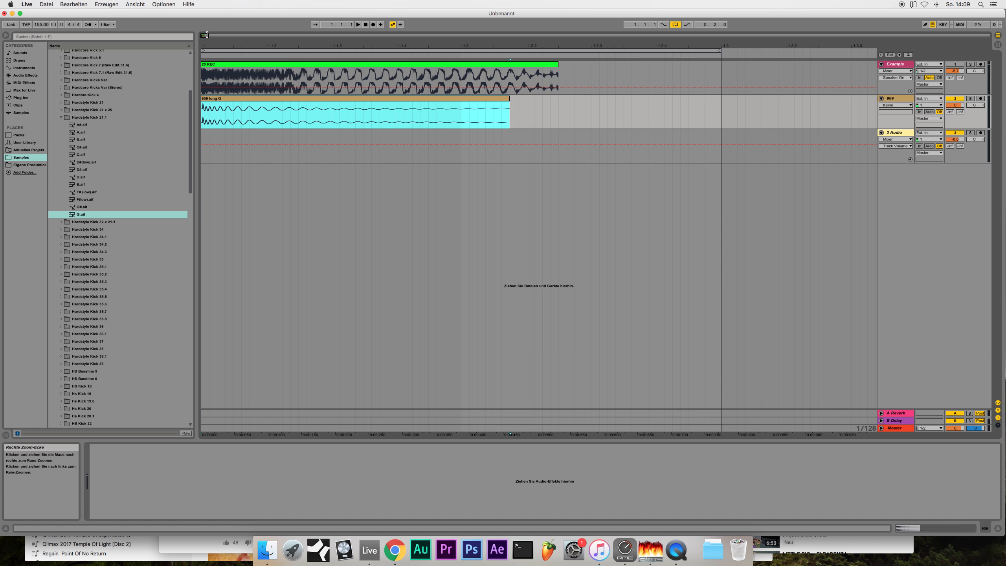
left_click_drag(204, 34, 274, 148)
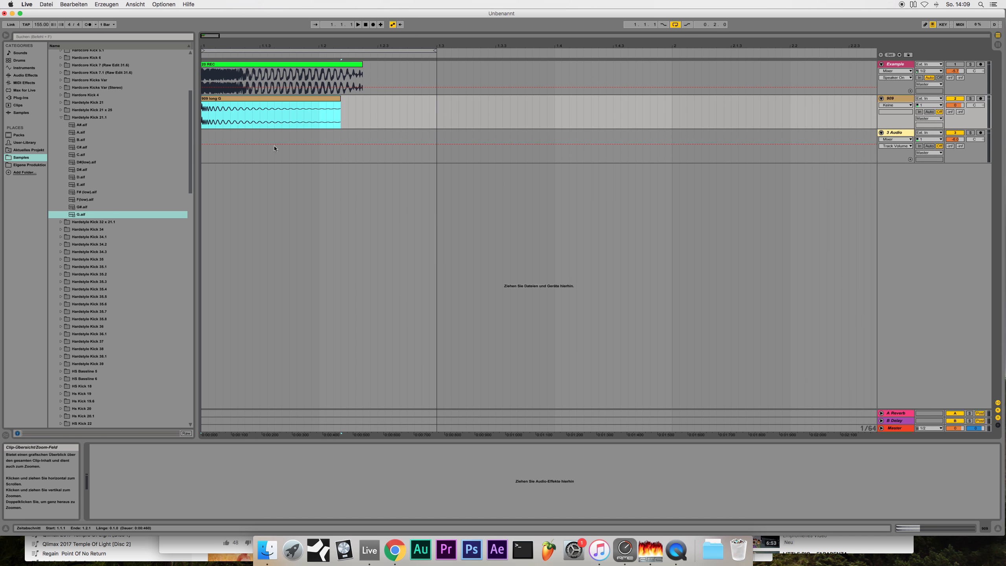
left_click(854, 98)
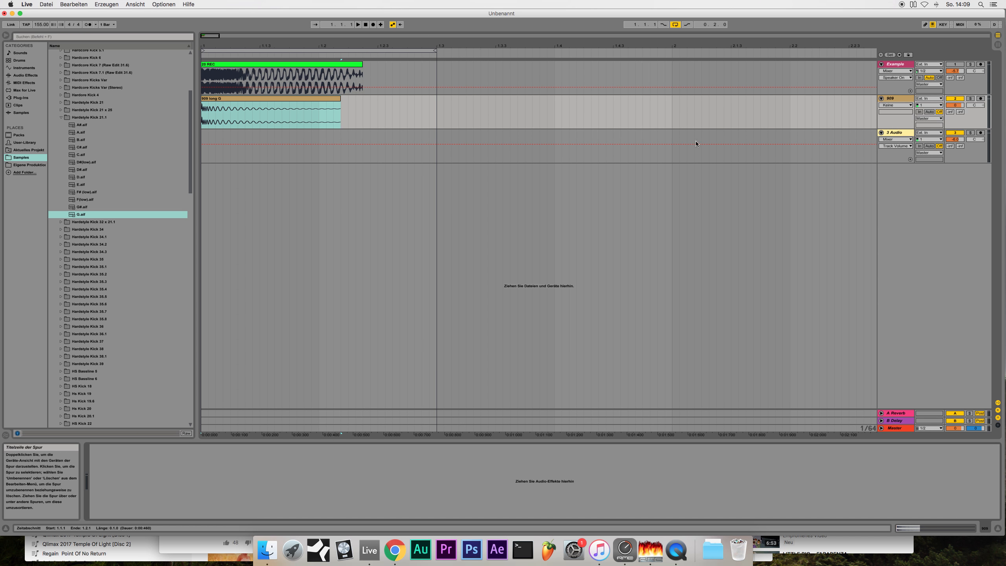
Collapse the Hardstyle Kick 21.1 folder and add the iZotope Trash 2 plug-in to the 909 track.
left_click(62, 117)
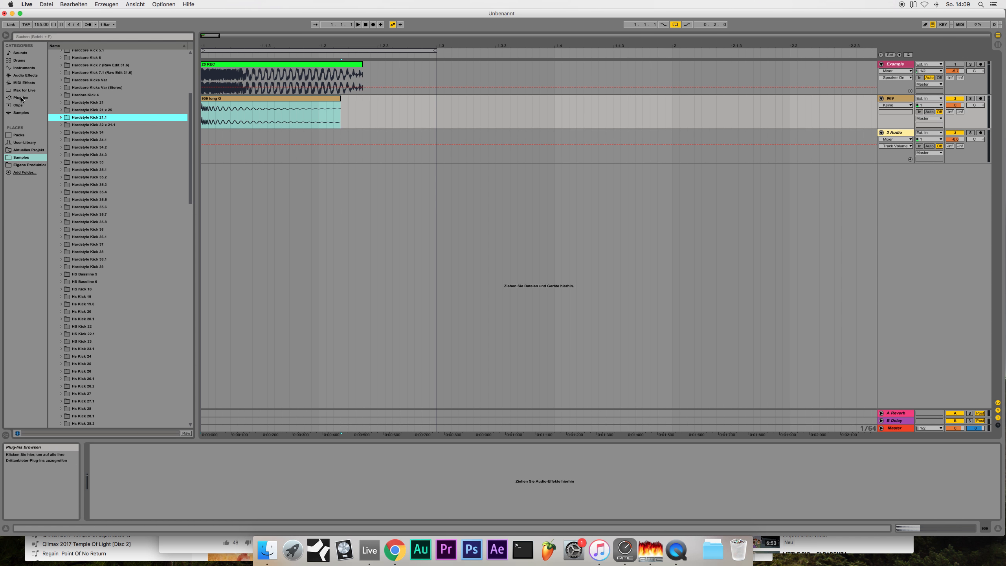
left_click(22, 97)
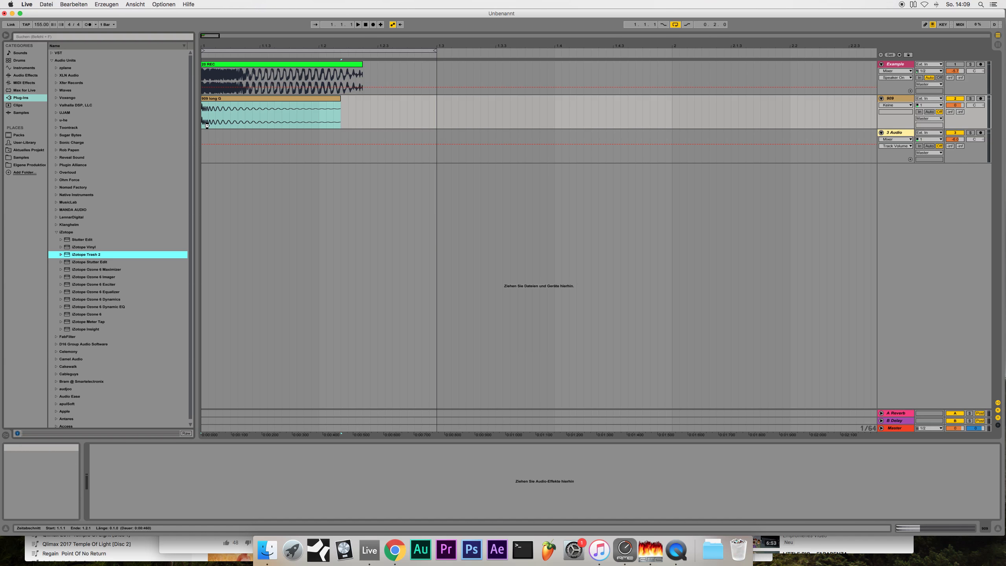
left_click_drag(349, 292, 349, 293)
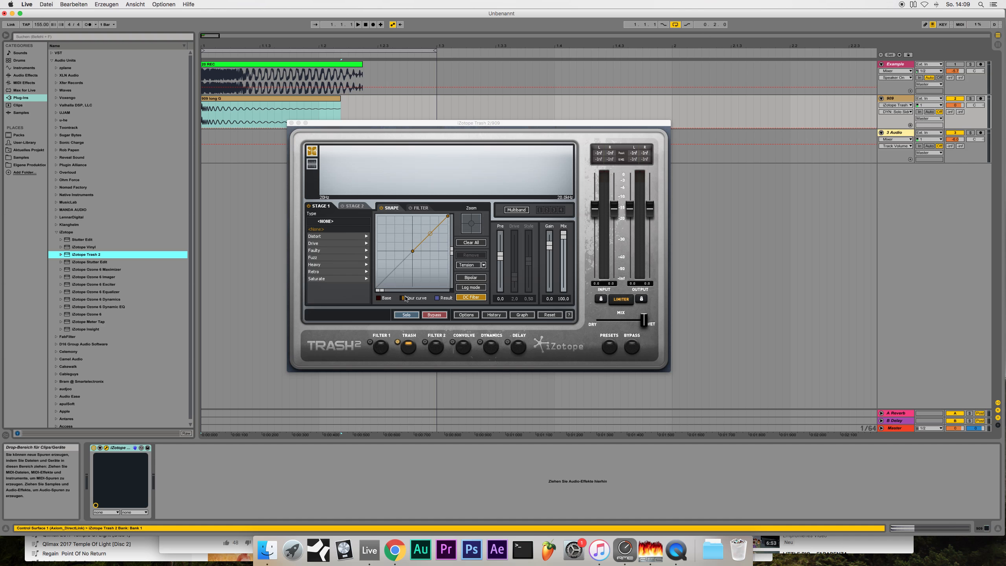
Raise the upper point of the Trash 2 shape curve, close the plug-in window and collapse the iZotope folder.
left_click_drag(431, 234, 430, 217)
left_click(291, 123)
left_click(56, 232)
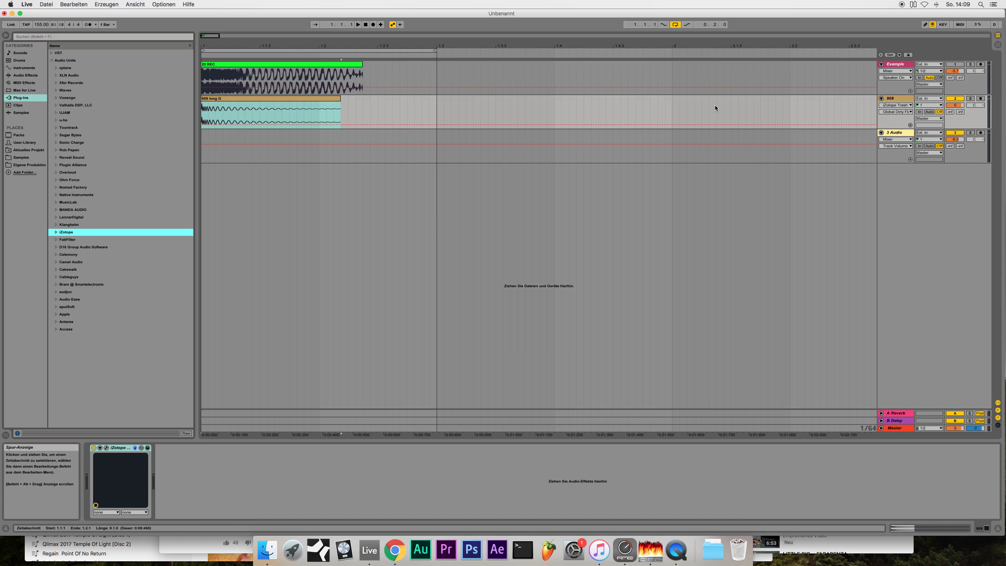
Set the 909 track's volume to -6 dB and audition the kick.
left_click(956, 105)
type("-6")
key("Return")
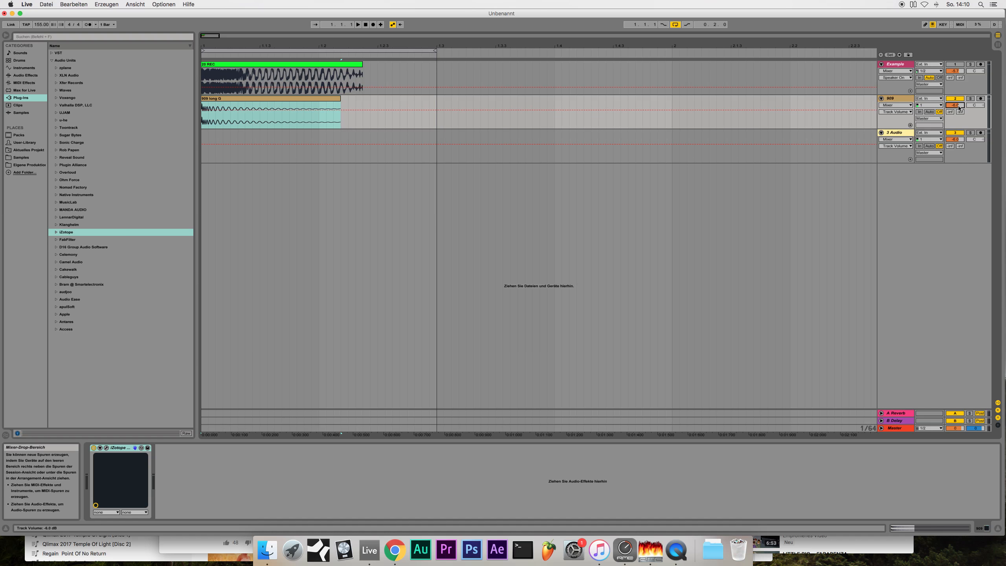
key("space")
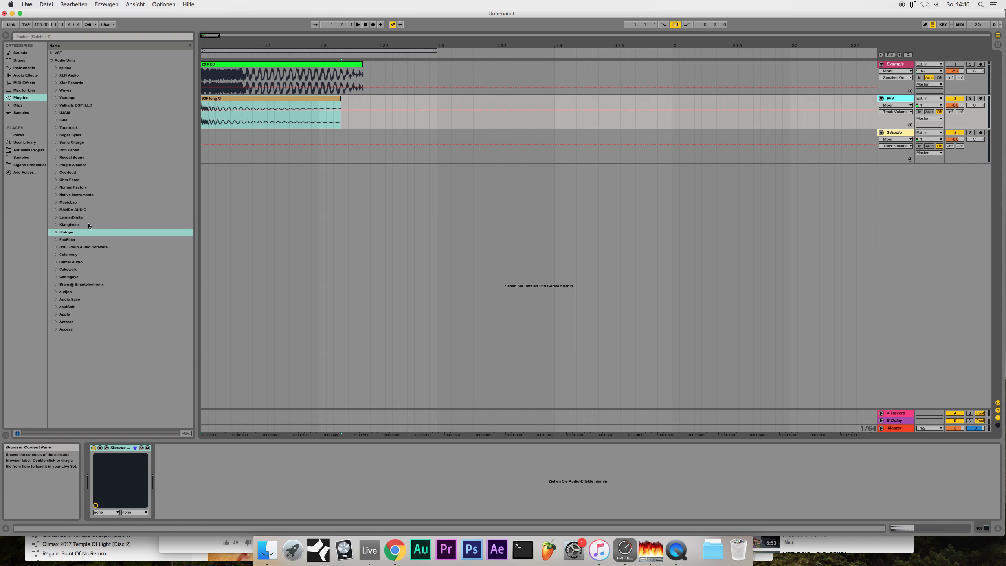
Add FabFilter Pro-Q 2 to the 909 track and place a copy of Trash 2 after it.
left_click(55, 239)
double_click(82, 291)
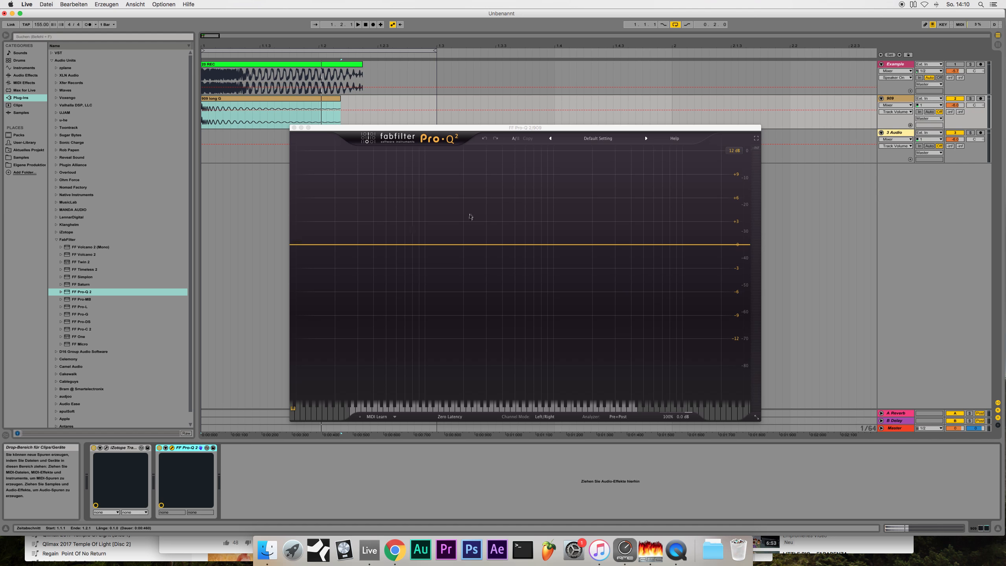
left_click(121, 447)
key("super+c")
left_click(232, 459)
key("super+v")
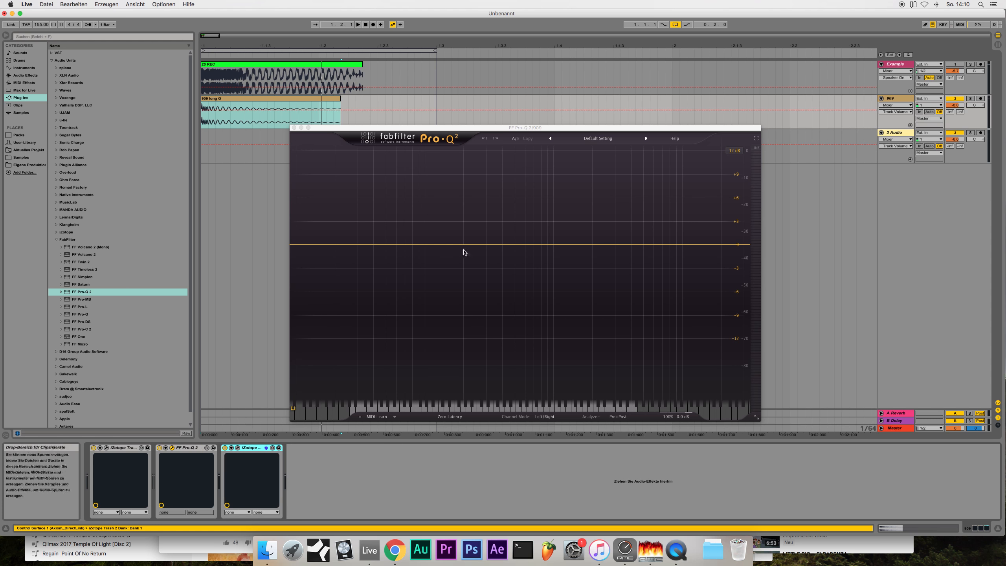
Boost a bell band at about 644 Hz by about 11 dB, audition it, and add a small second band at about 1845 Hz.
left_click_drag(529, 245, 529, 157)
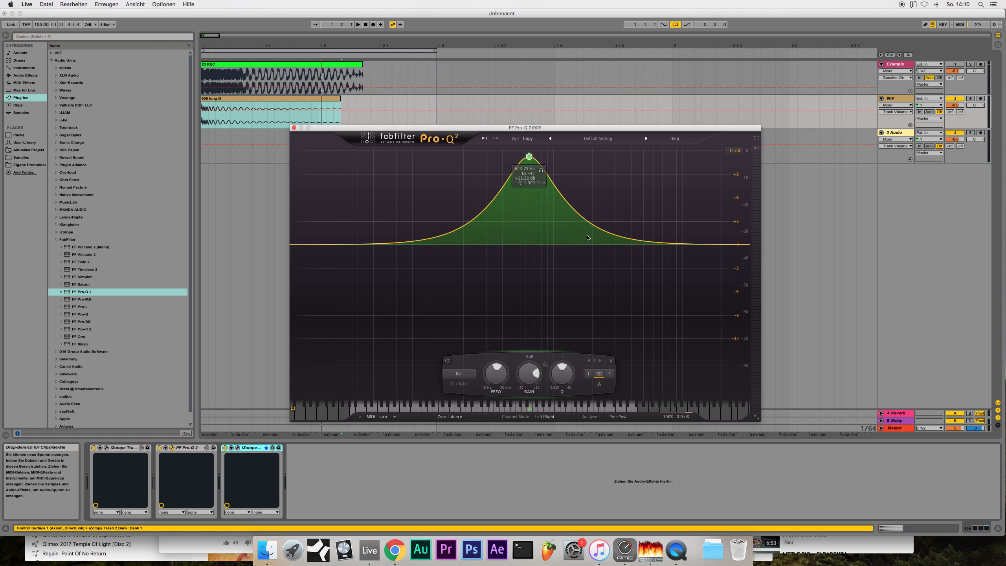
key("space")
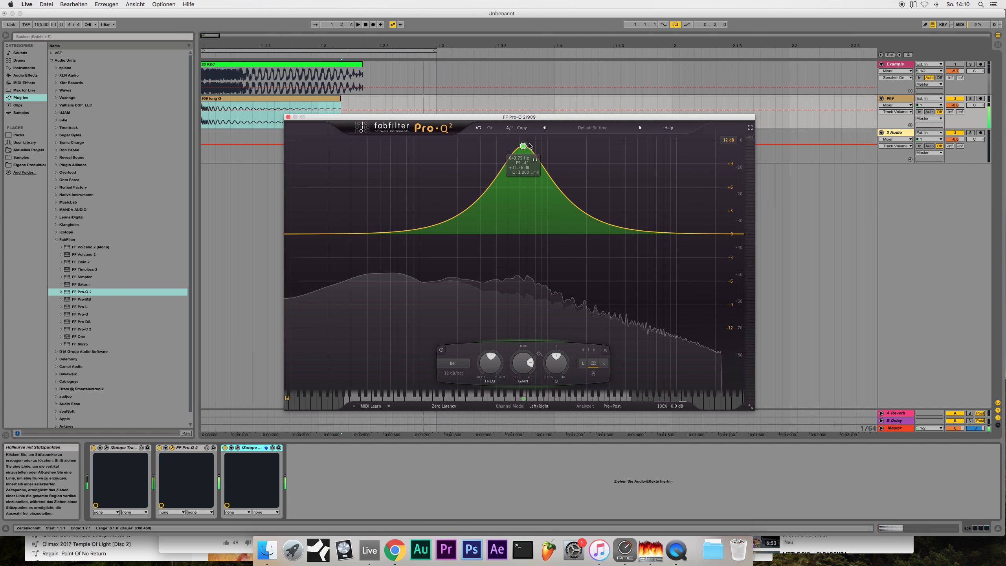
key("space")
double_click(585, 225)
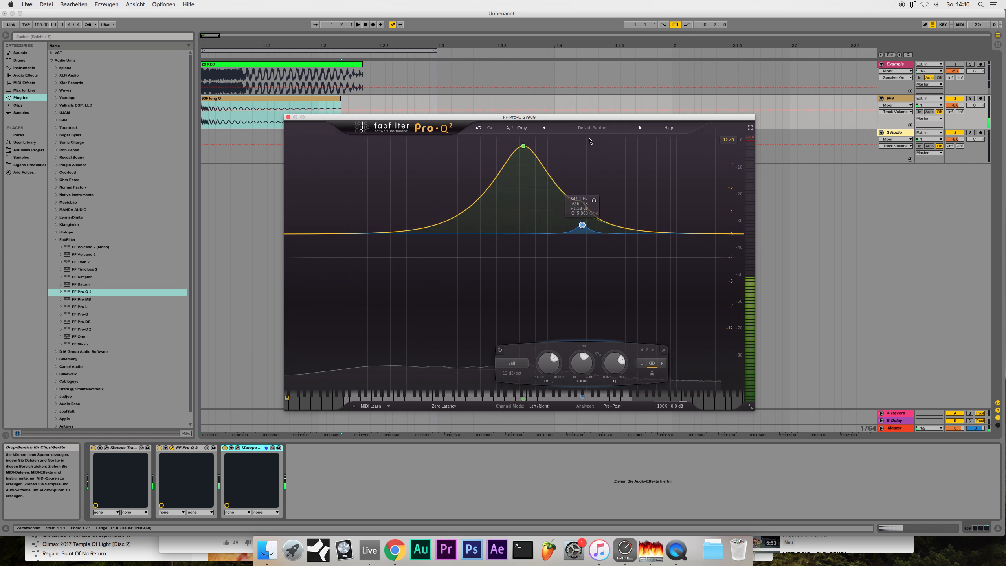
Set the main bell band to +30 dB at about 544 Hz with a 36 dB/oct slope.
left_click_drag(524, 147, 544, 142)
key("space")
key("space")
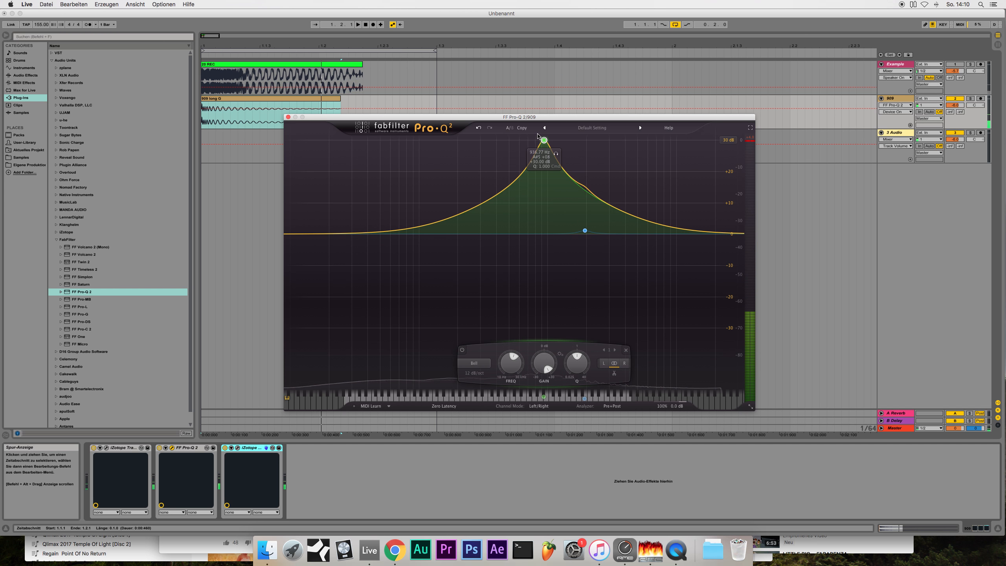
left_click_drag(537, 137, 511, 137)
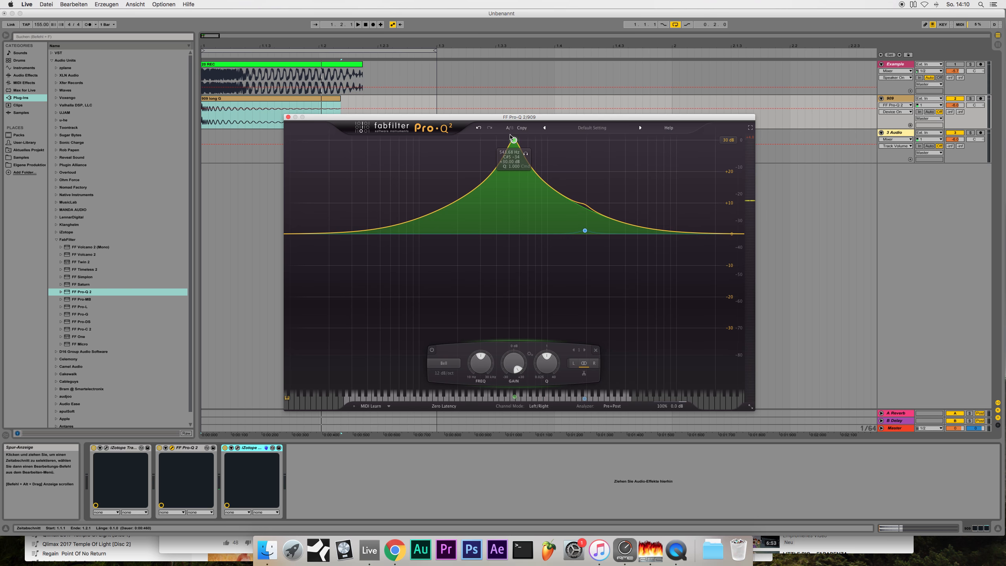
right_click(514, 142)
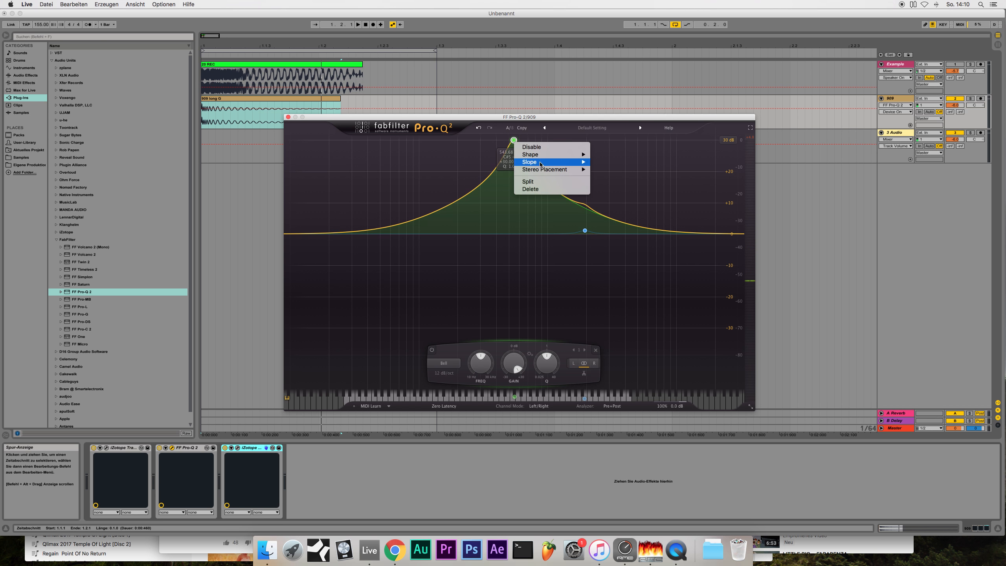
mouse_move(546, 162)
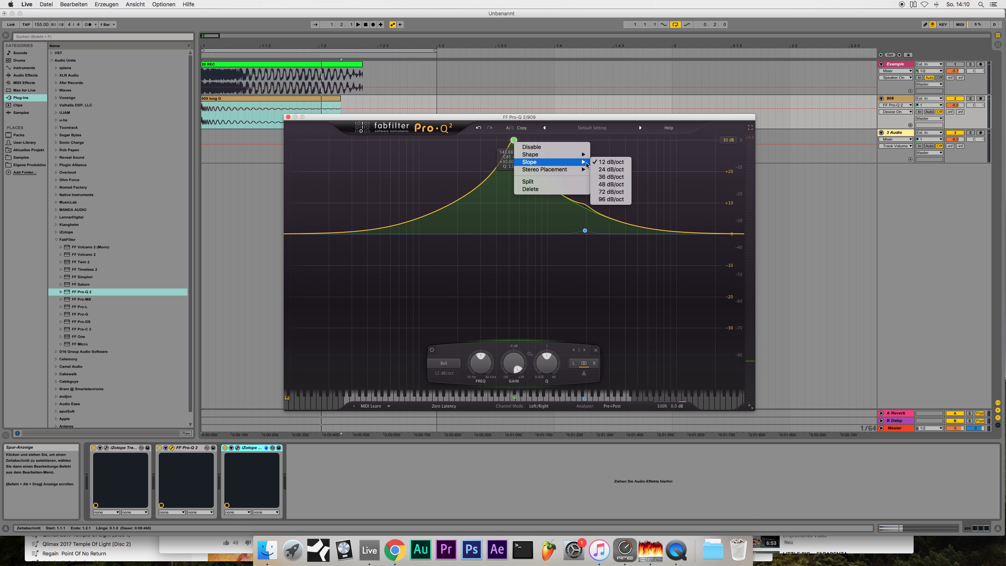
left_click(608, 178)
During playback, shift the small band slightly higher and retune the main bell to about 871 Hz with a Q of about 1.17.
key("space")
left_click_drag(585, 231, 594, 231)
left_click_drag(514, 140, 553, 140)
mouse_move(587, 362)
left_mouse_down()
mouse_move(588, 320)
mouse_move(588, 352)
left_mouse_up()
mouse_move(553, 142)
left_mouse_down()
mouse_move(516, 142)
mouse_move(547, 139)
left_mouse_up()
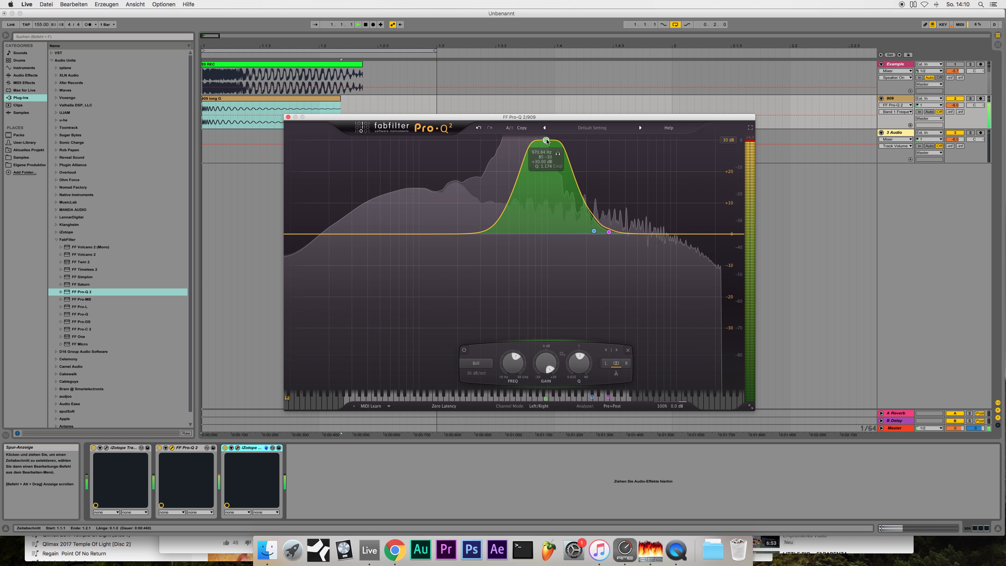
key("space")
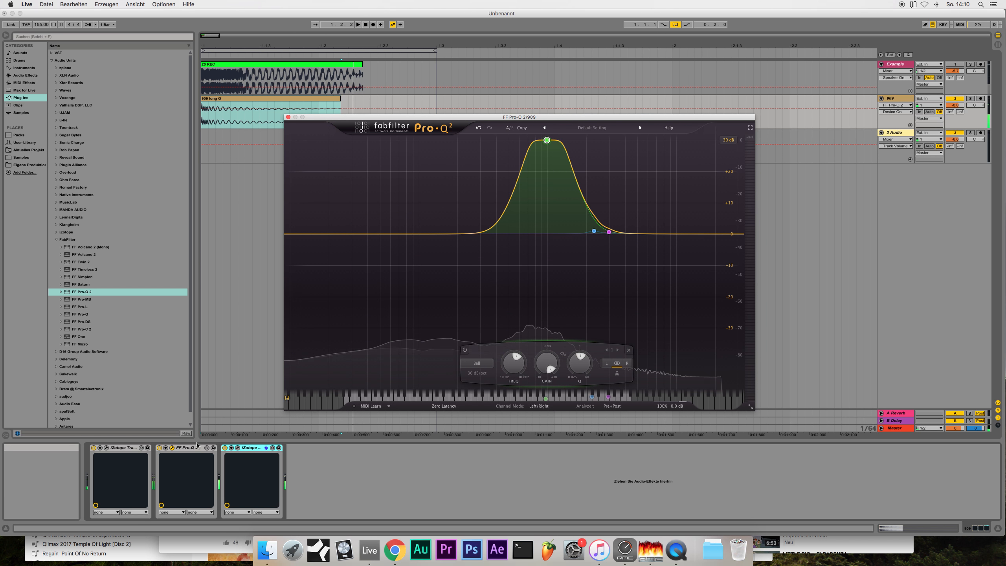
Inspect the Stage 1 and Stage 2 shape curves in the first Trash 2 instance and close its window.
left_click(106, 448)
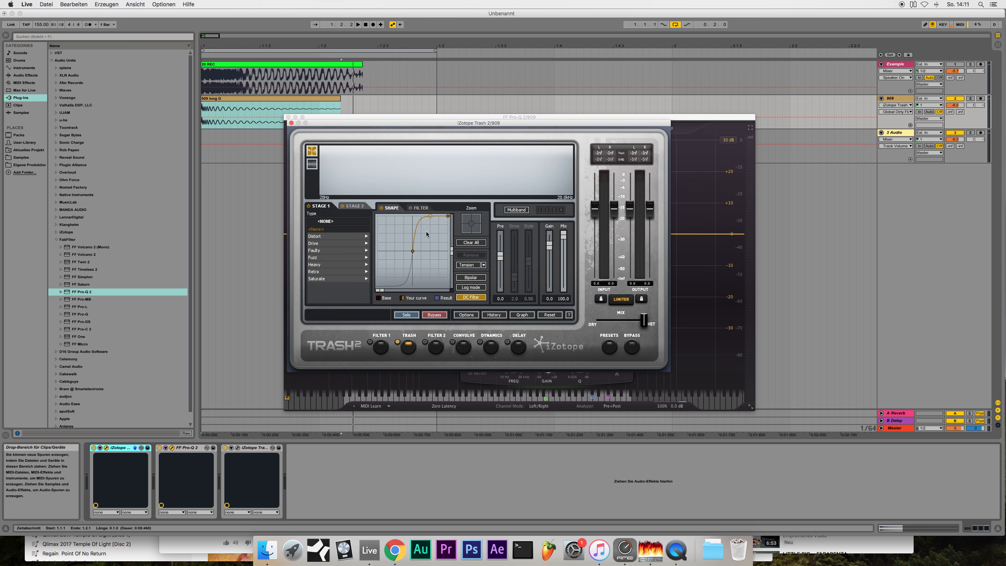
left_click_drag(430, 216, 432, 245)
left_click(353, 206)
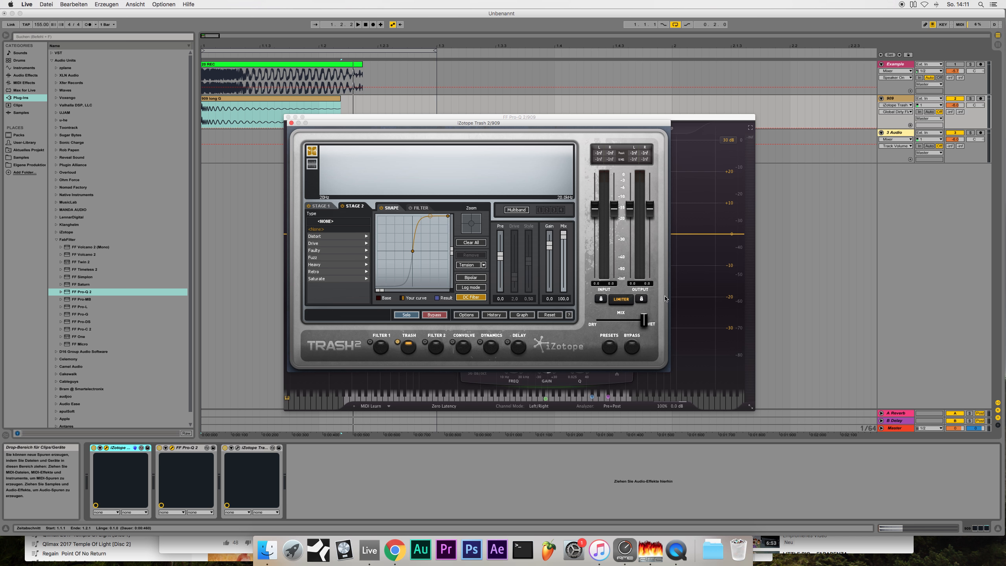
left_click(291, 123)
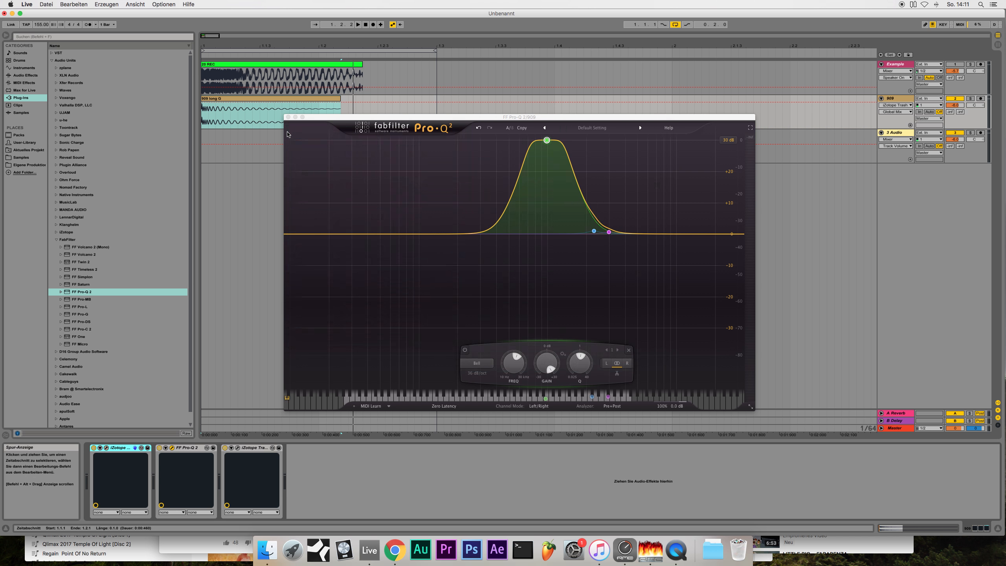
Try the main boost at about 269 Hz during playback and check the shape curve of the second Trash 2 instance.
mouse_move(548, 143)
left_click_drag(549, 143, 486, 136)
key("space")
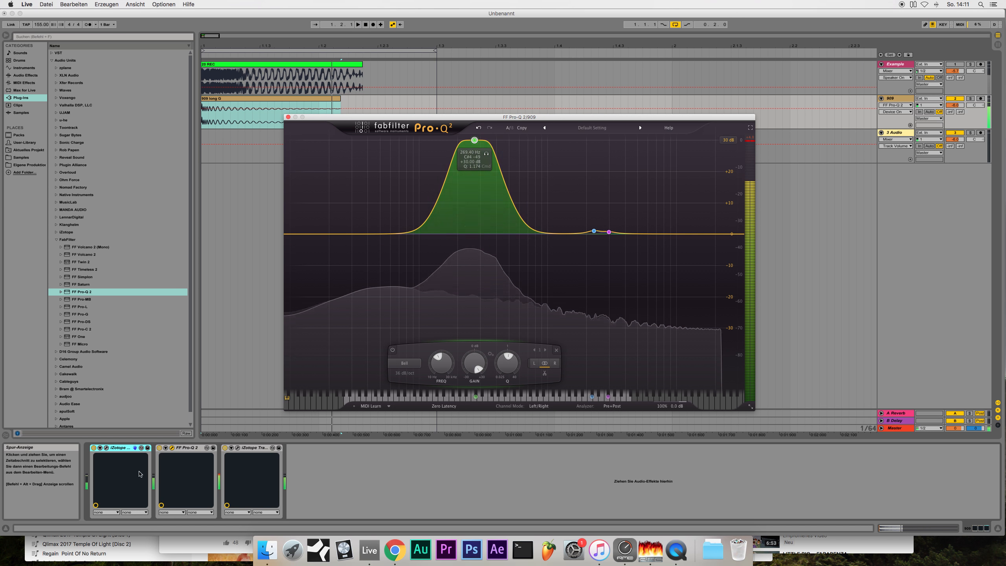
left_click(238, 447)
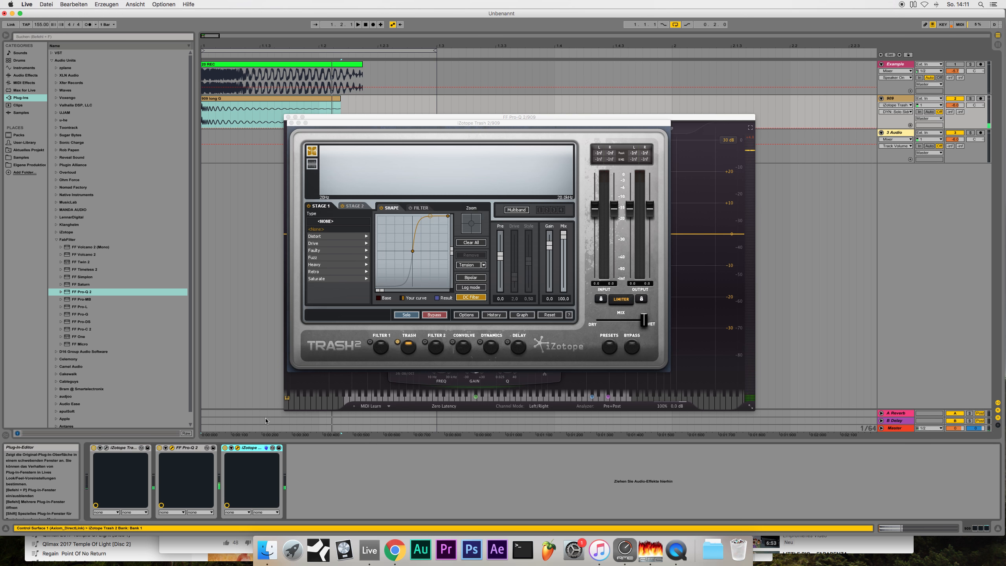
left_click(292, 123)
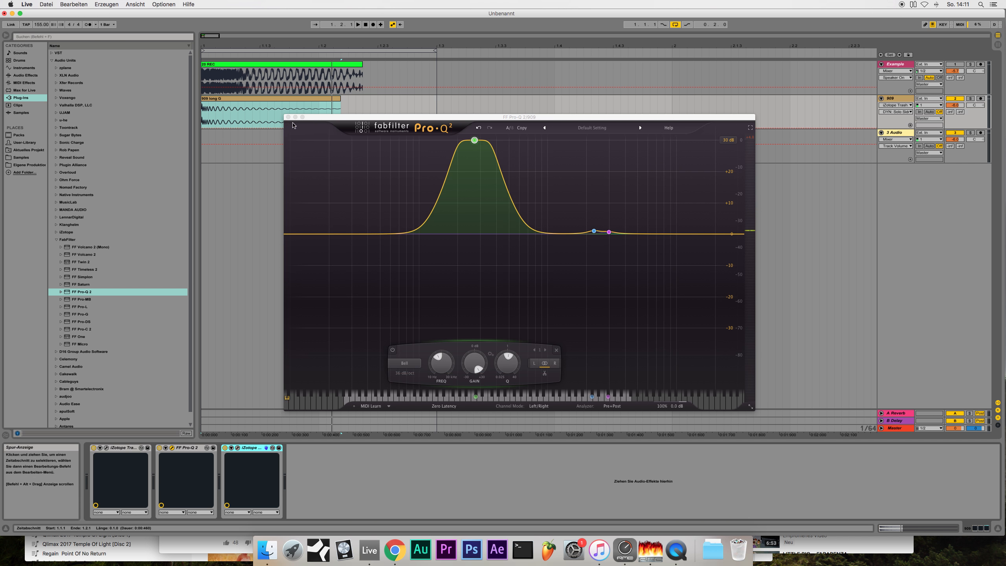
Retune the main +30 dB bell to about 969 Hz while auditioning the kick, and close the Pro-Q 2 window.
left_click_drag(475, 117, 544, 108)
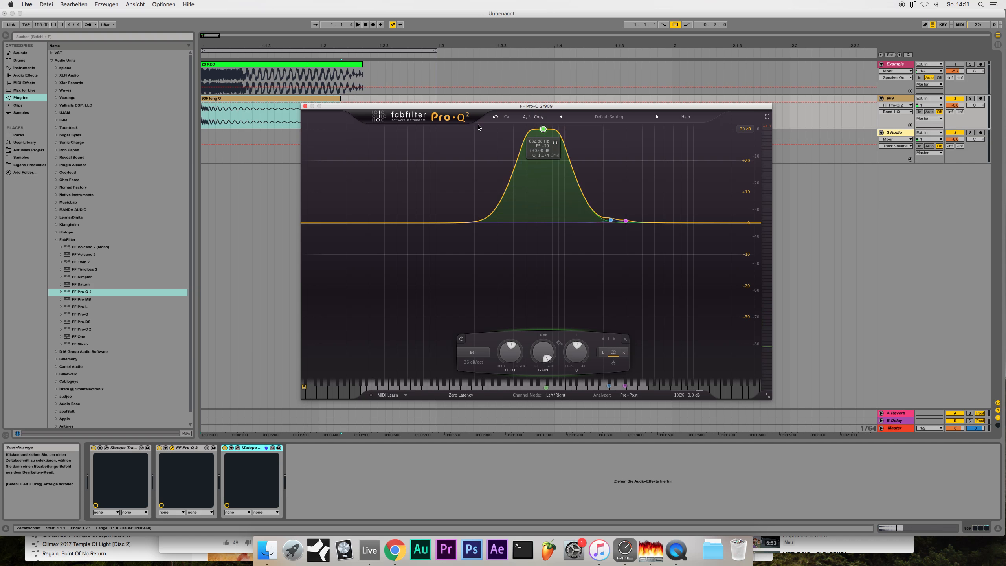
key("space")
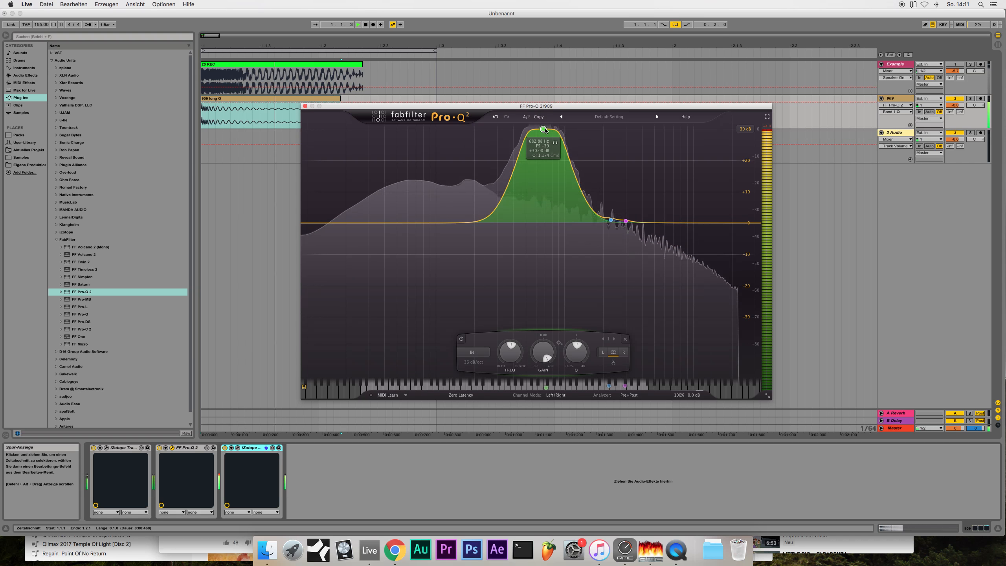
left_click_drag(543, 129, 562, 130)
key("space")
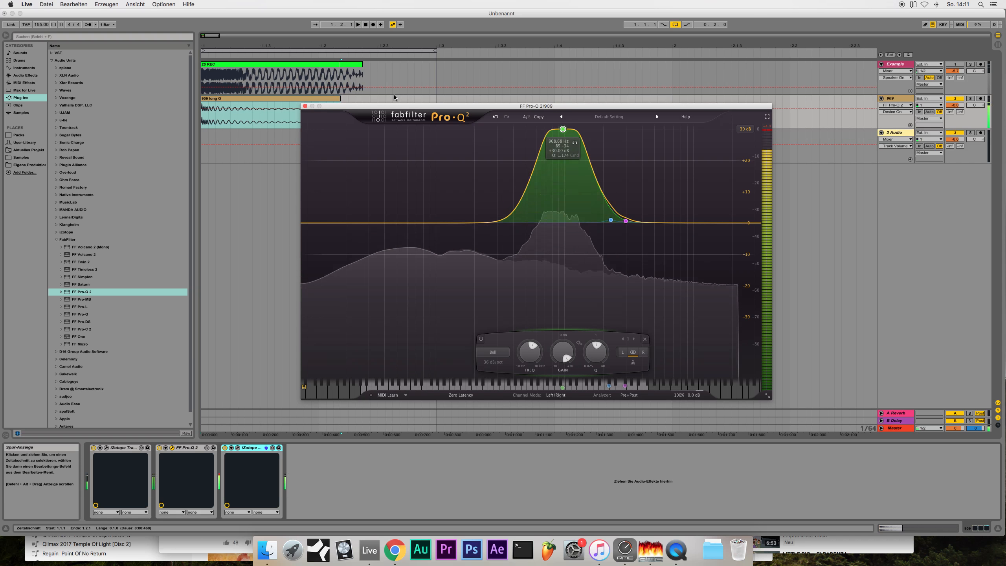
left_click(305, 106)
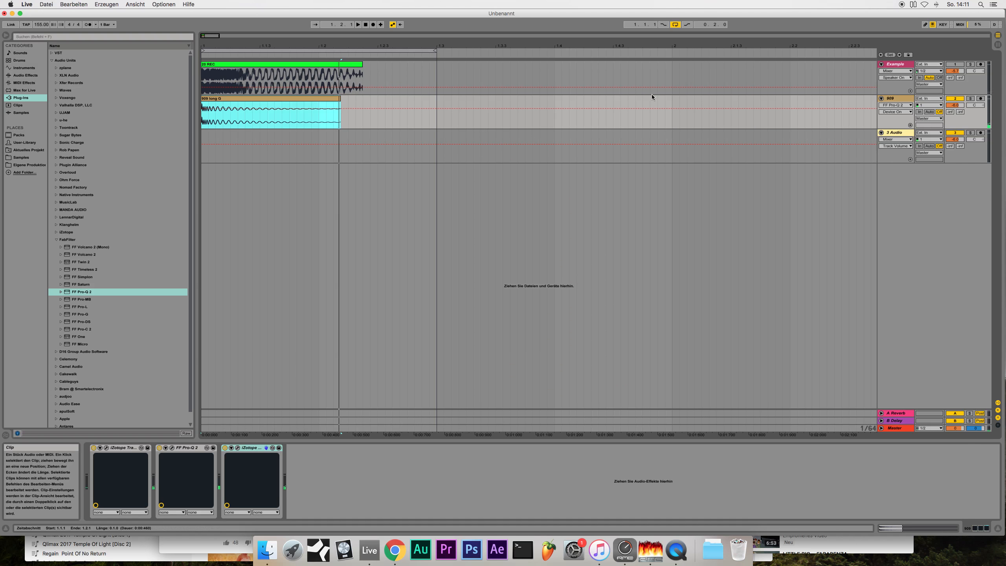
Rename the 3 Audio track to REC and color it red.
left_click(908, 135)
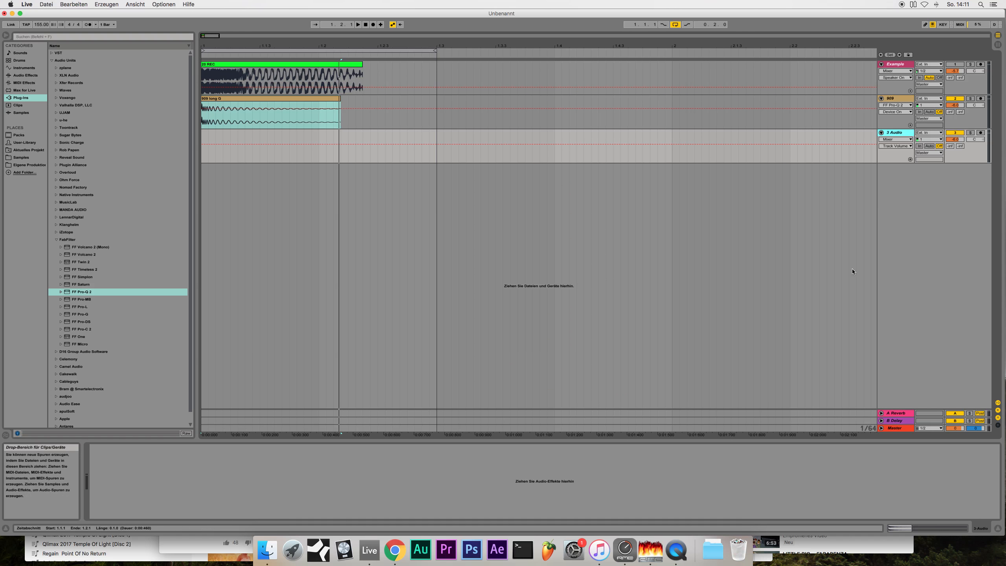
key("super+r")
type("REc")
key("Return")
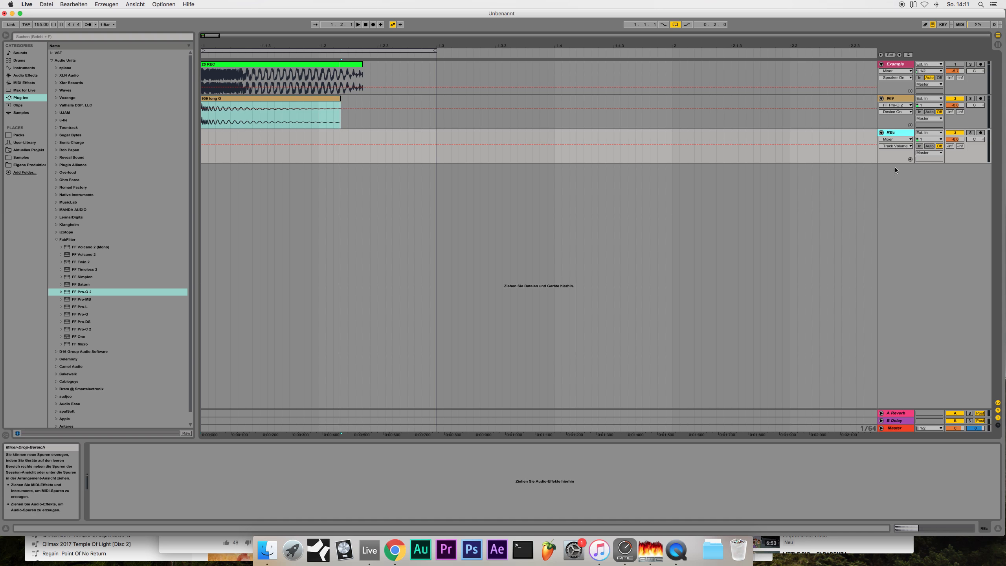
key("super+r")
type("RE")
right_click(892, 134)
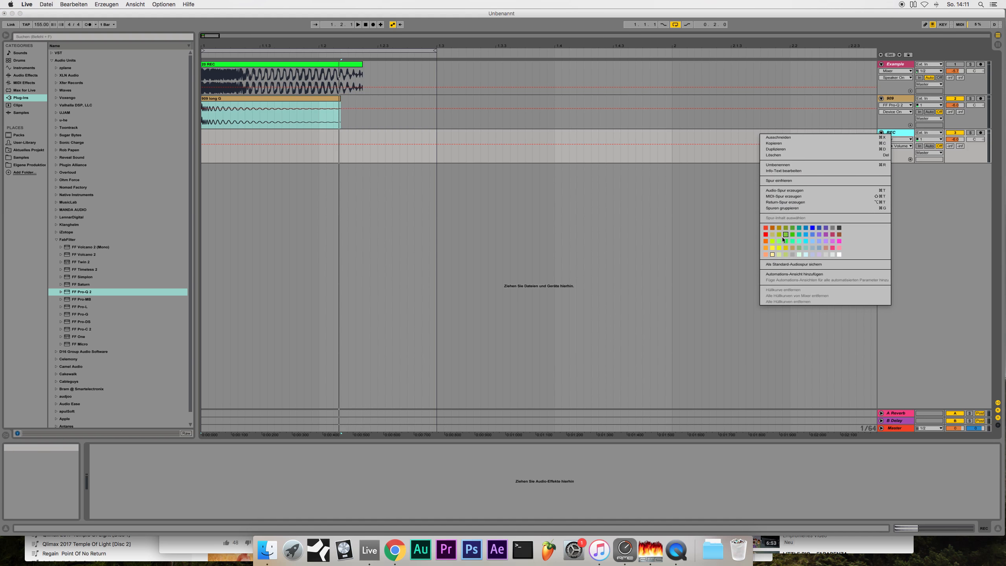
left_click(766, 236)
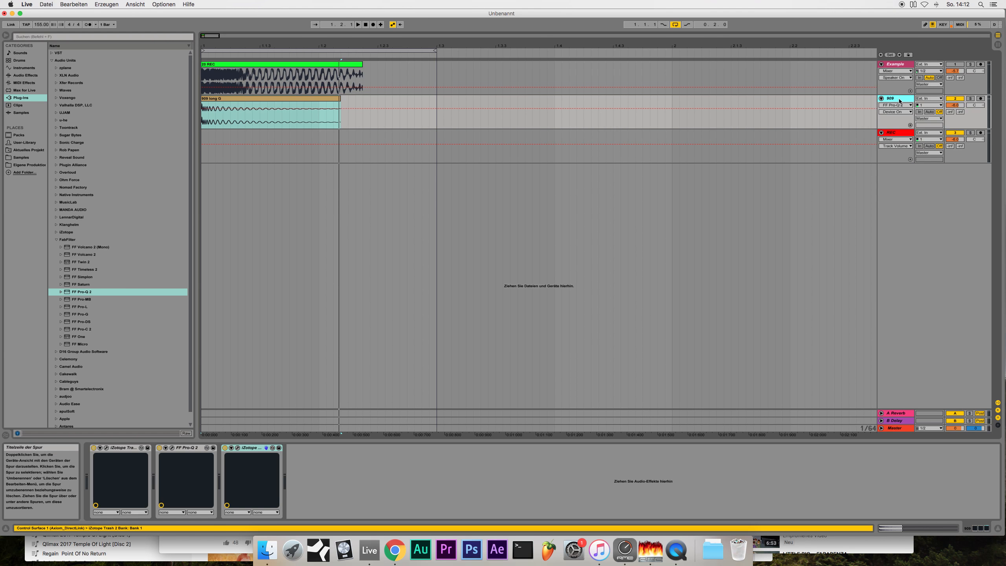
Route the 909 track's output to the REC track's Track In and select the REC track.
left_click(927, 123)
left_click(927, 119)
left_click(926, 152)
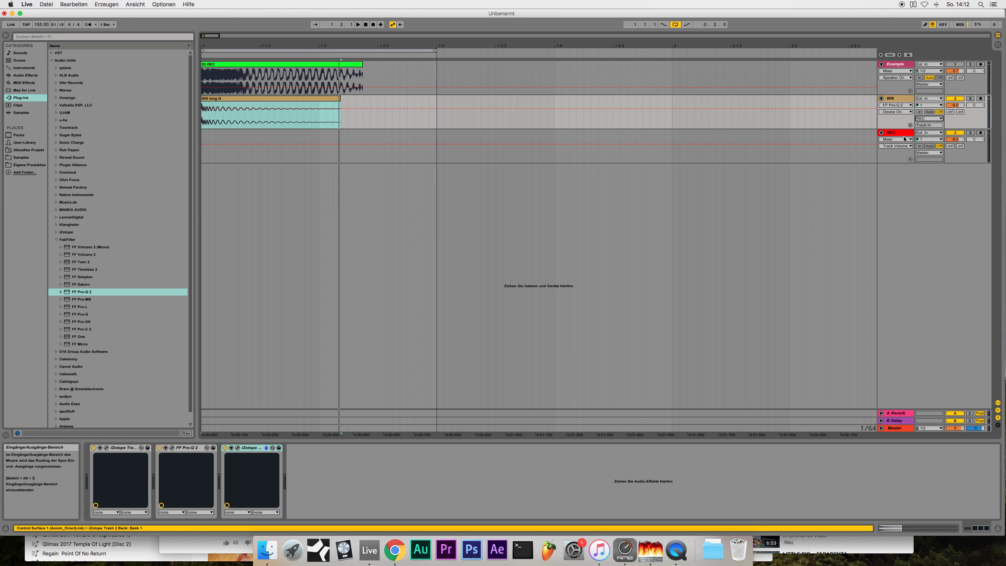
left_click(892, 134)
Try to record the 909 kick from the start of the arrangement without arming the REC track.
left_click(365, 25)
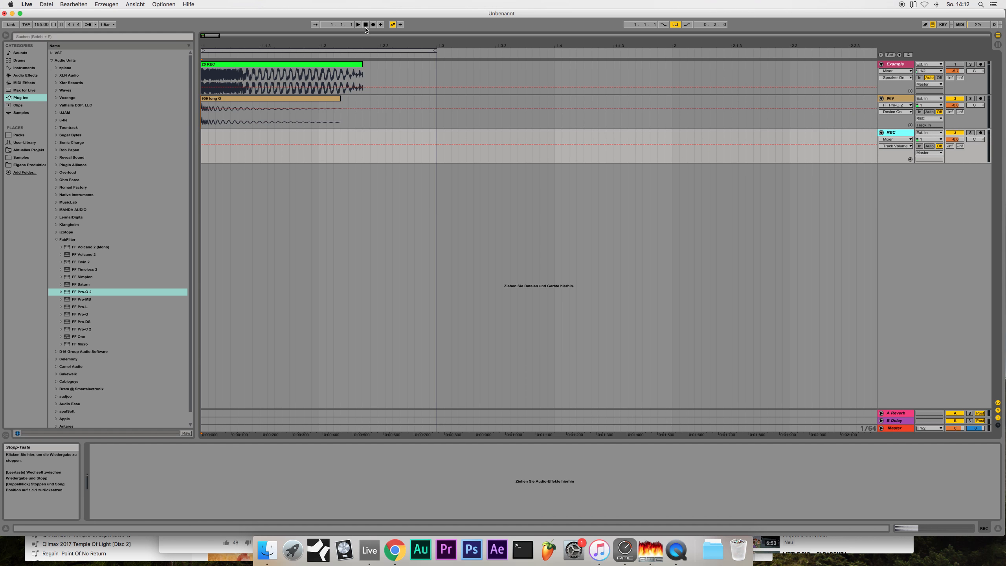
left_click(373, 26)
key("space")
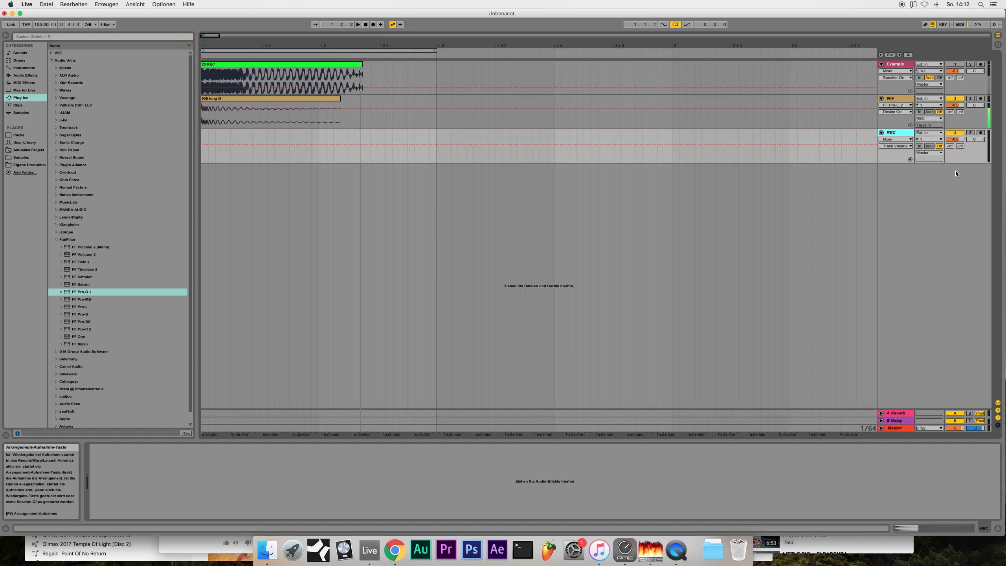
Arm the REC track and record the processed 909 kick into it.
left_click(982, 134)
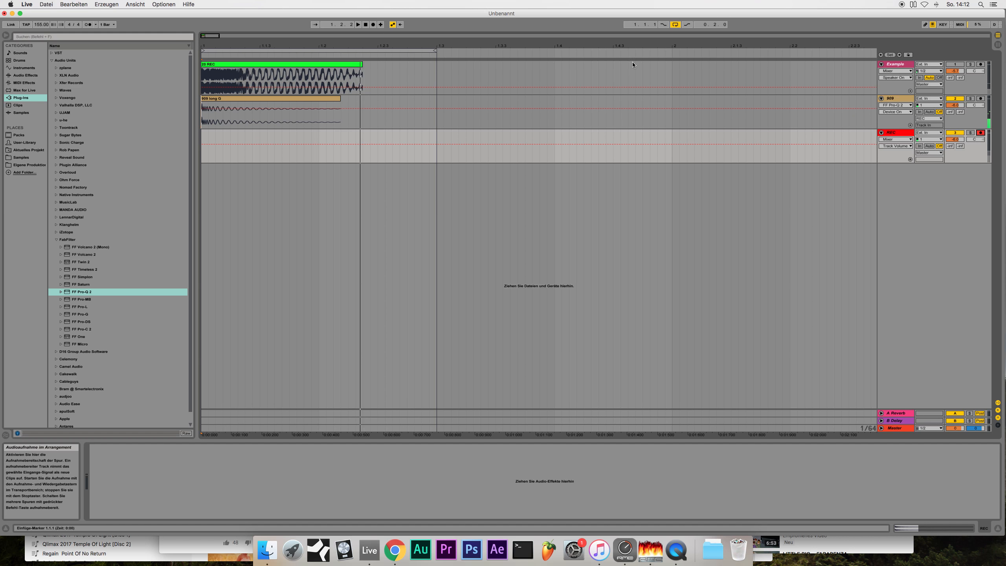
left_click(373, 25)
key("space")
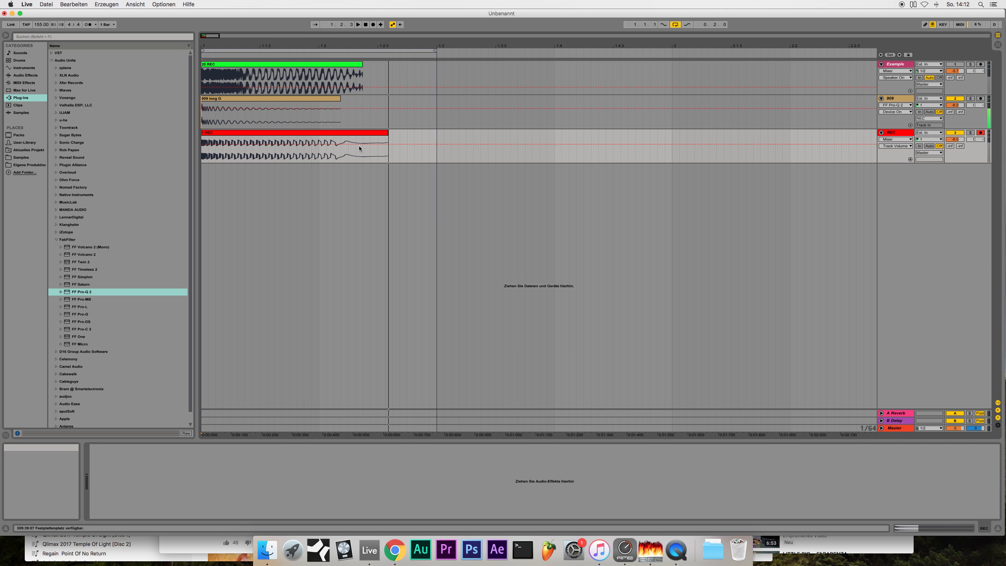
Extend the end of the 909 clip just past the end of the recorded clip and return playback to 1.1.1.
left_click(301, 135)
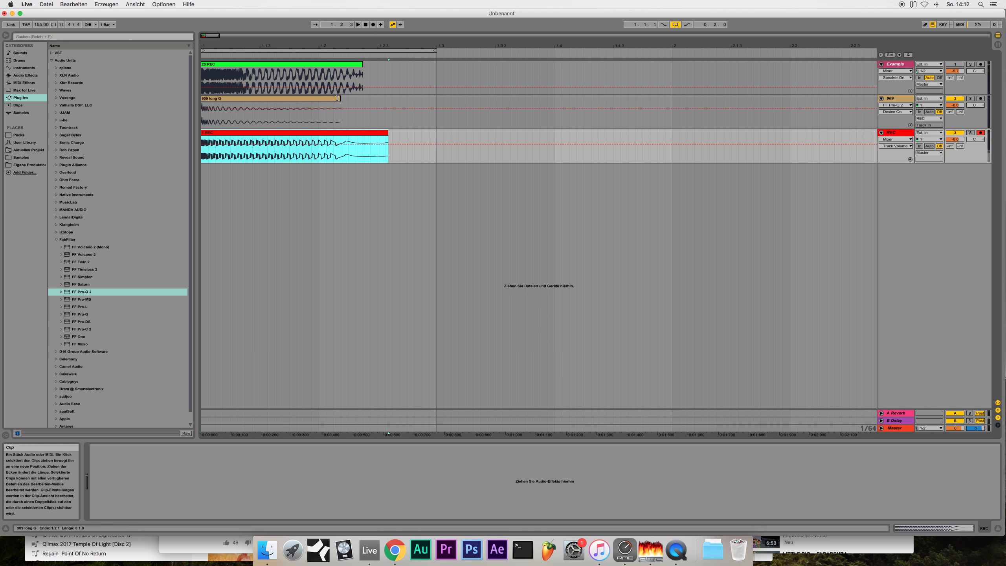
left_click_drag(341, 103, 397, 98)
left_click(366, 24)
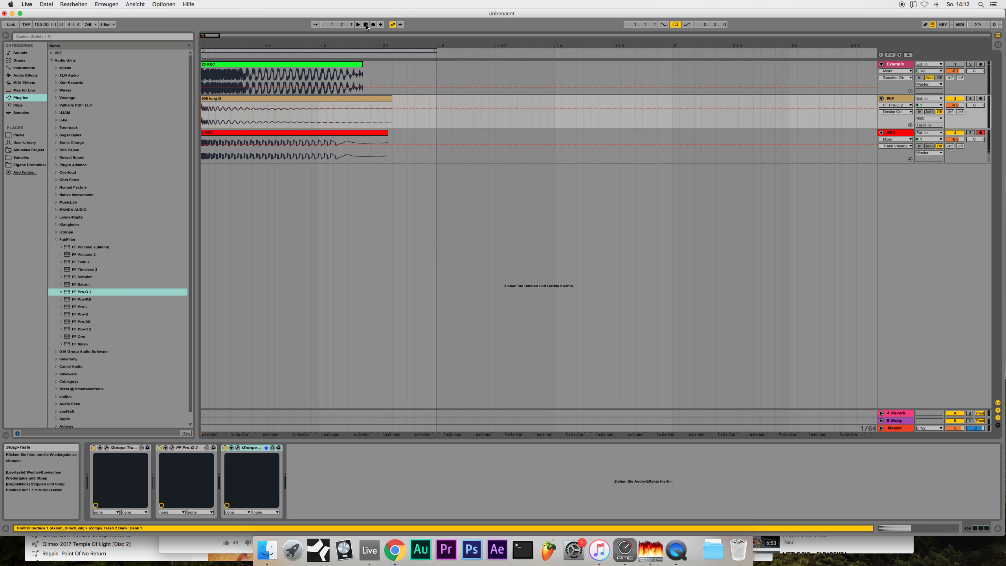
left_click(391, 101)
left_click(366, 25)
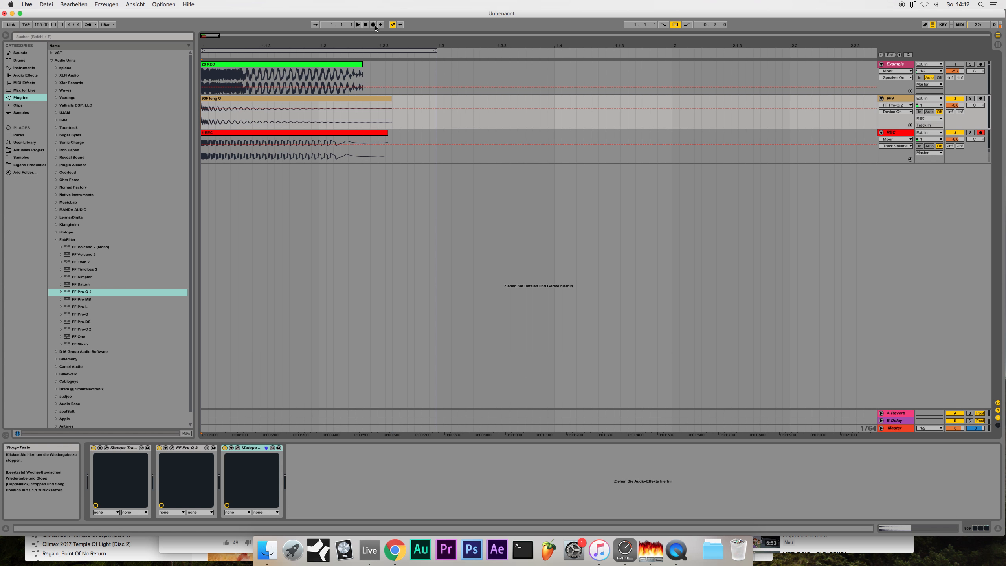
Re-record the processed 909 kick into the REC track over a slightly longer loop range and mute the 909 track.
left_click(373, 24)
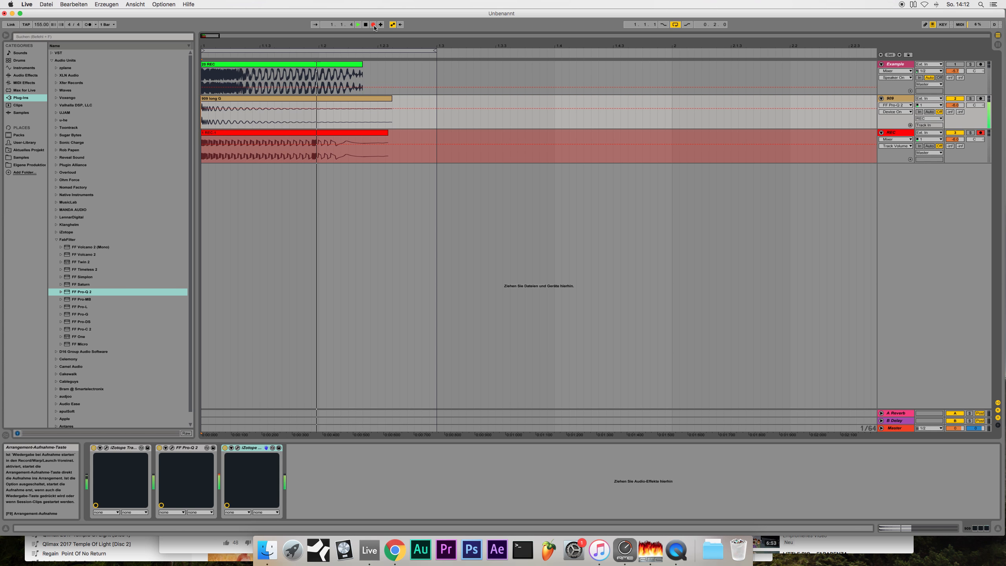
left_click(237, 136)
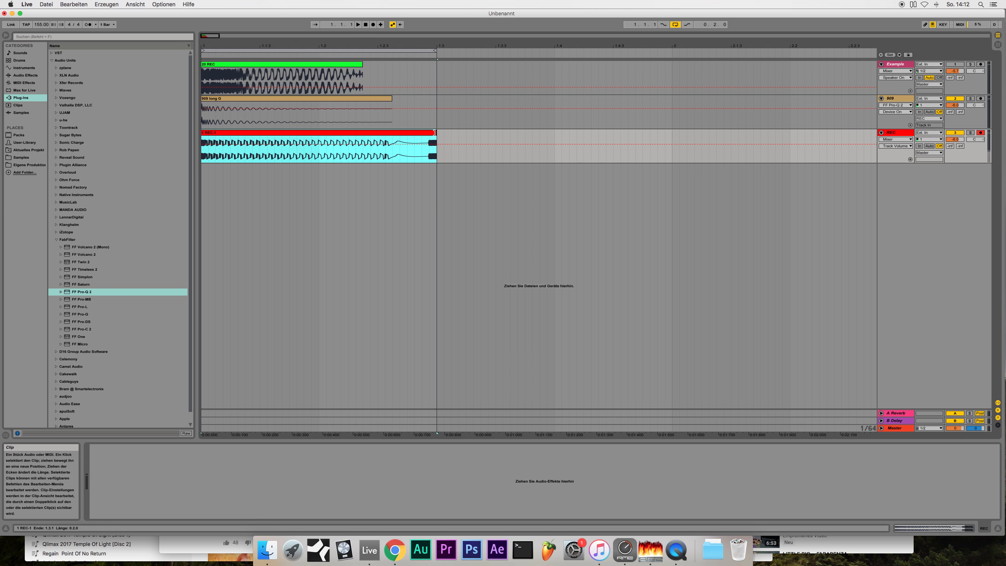
left_click_drag(435, 50, 465, 50)
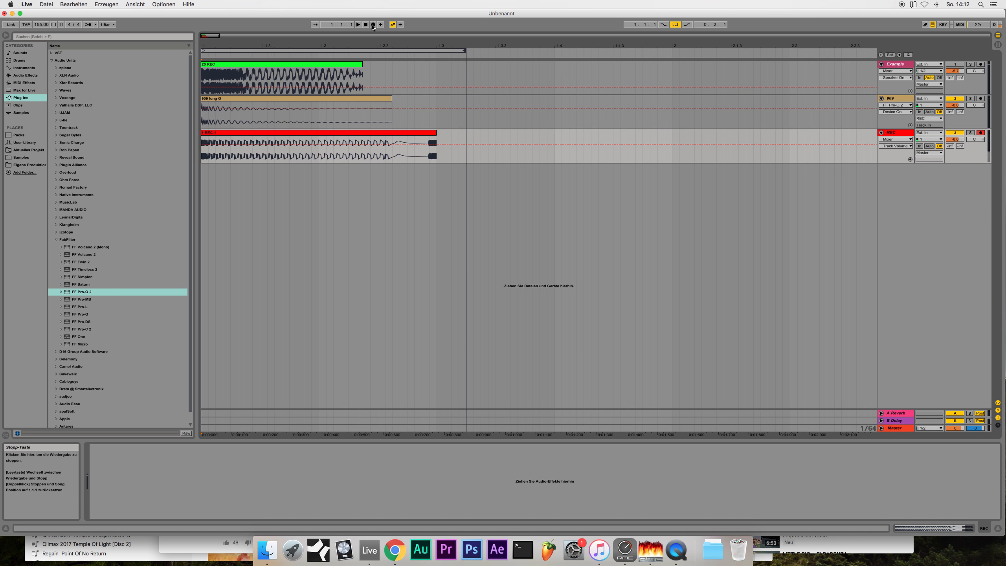
left_click(373, 24)
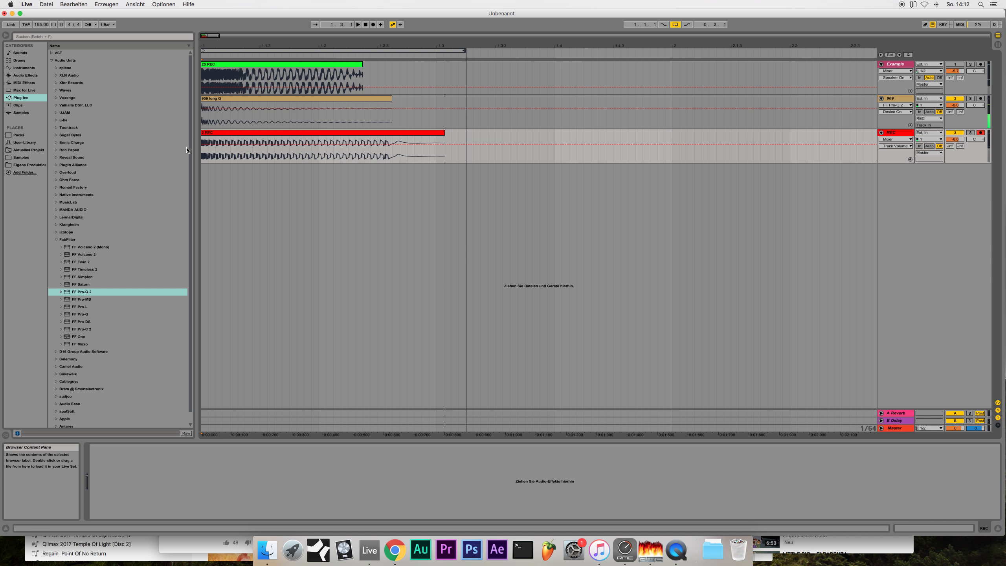
key("space")
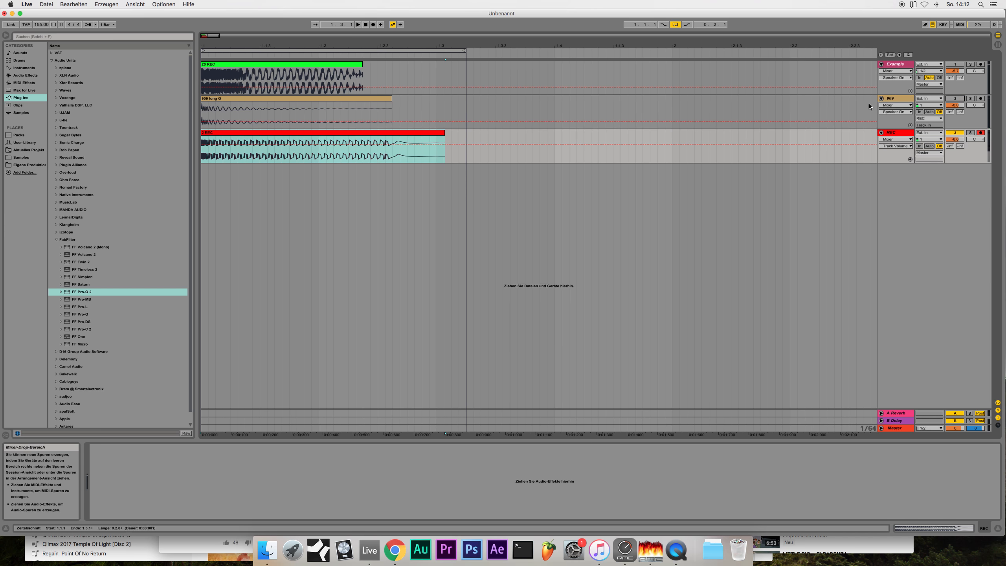
left_click(937, 102)
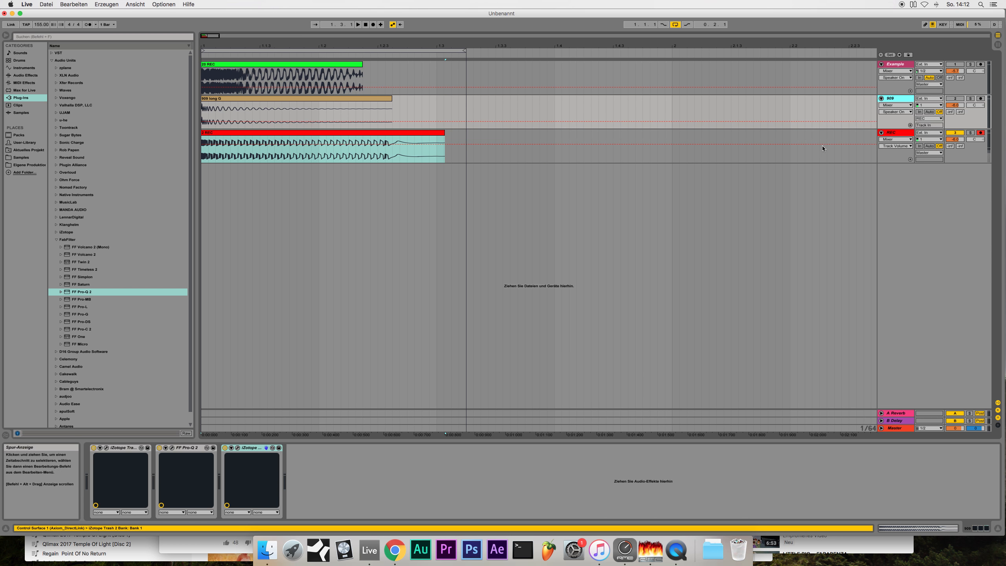
Add two audio tracks below REC and name them Punch and Tok.
left_click(353, 145)
key("super+t")
key("super+r")
type("Punch")
key("Return")
key("super+t")
key("super+r")
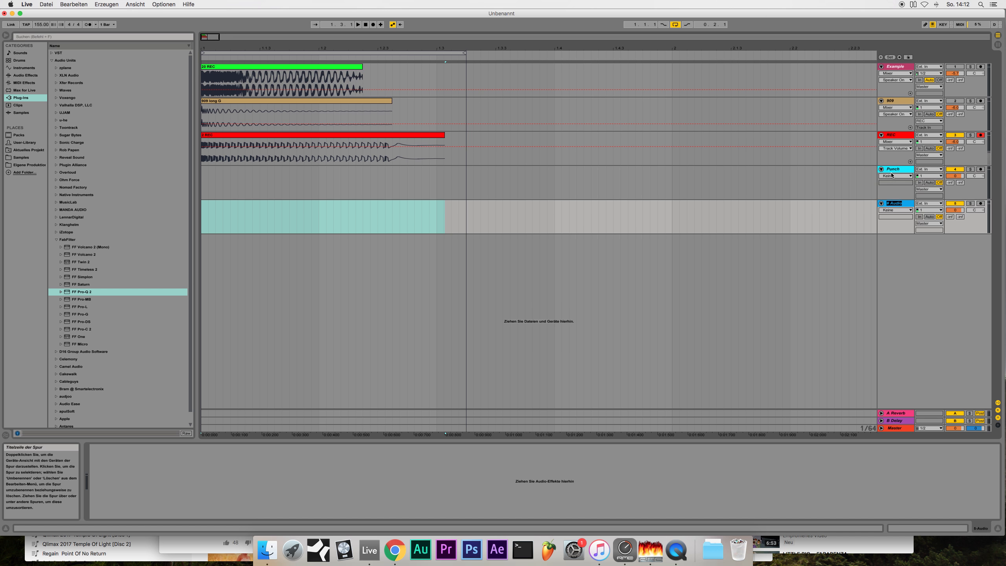
type("Tok")
key("Return")
Add two more audio tracks below Tok and name them Character and Bass.
key("super+t")
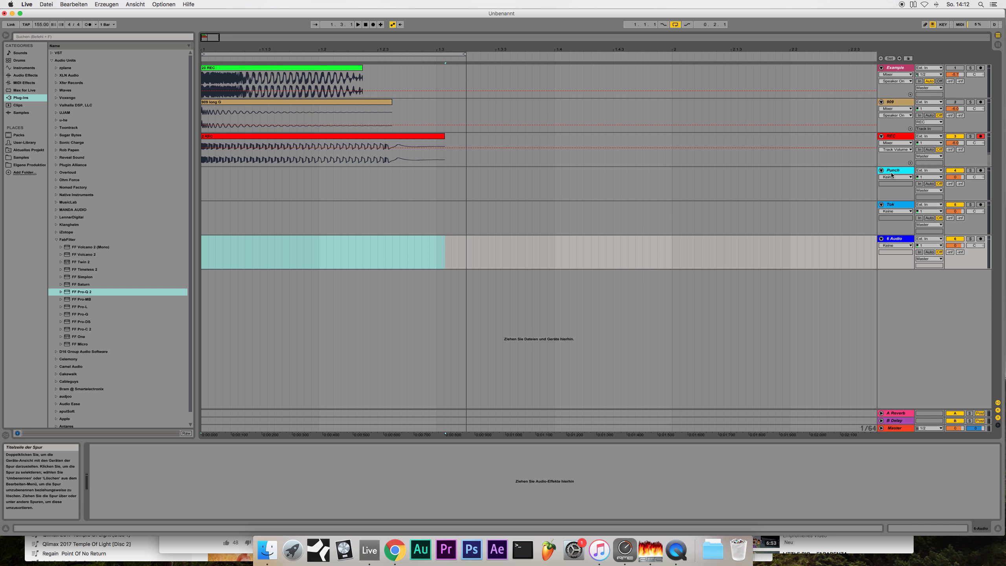
key("super+r")
type("Character")
key("Return")
key("super+t")
key("super+r")
type("B")
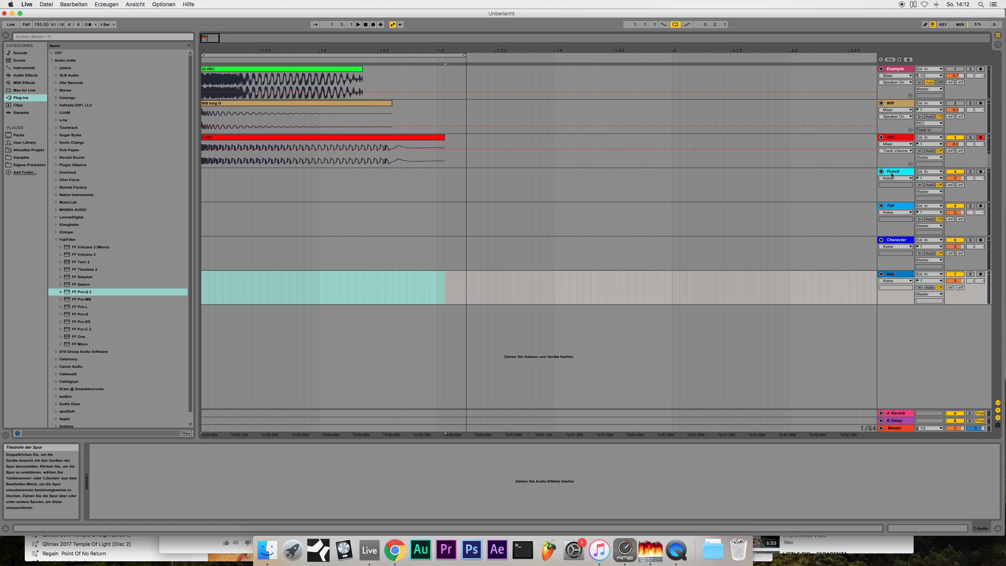
type("ass")
key("Return")
Group the Punch and Tok tracks and name the group MainPunch.
left_click(893, 201)
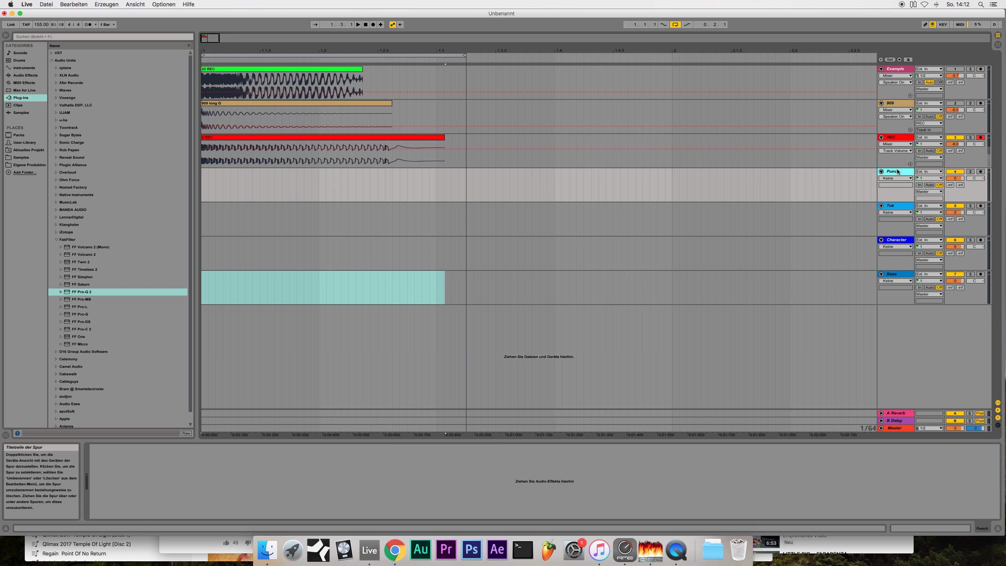
left_click(895, 204)
key("super+g")
key("super+r")
type("Main G")
type("unch")
key("Return")
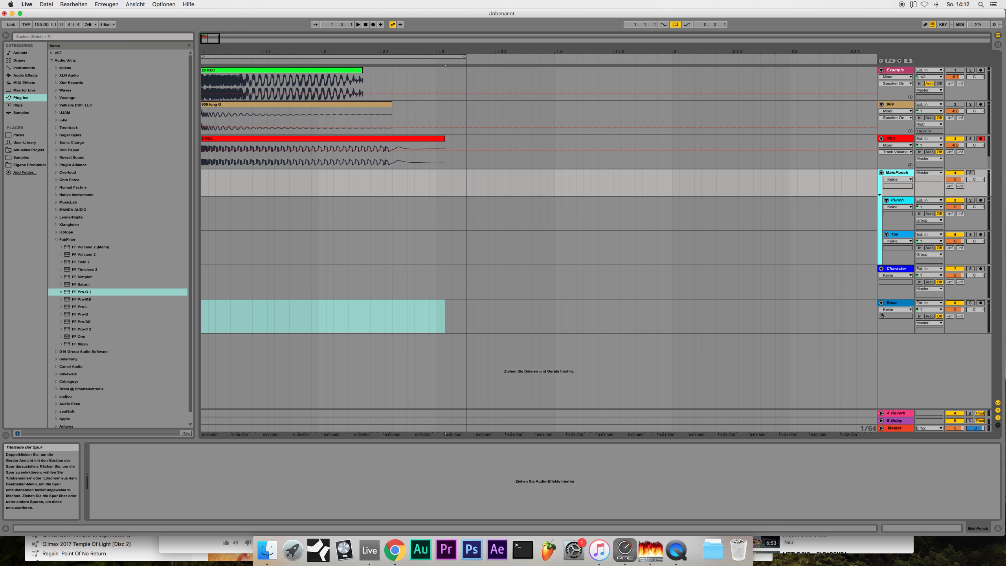
Group the Character and Bass tracks and name the group Tail.
left_click(896, 269)
left_click(898, 304)
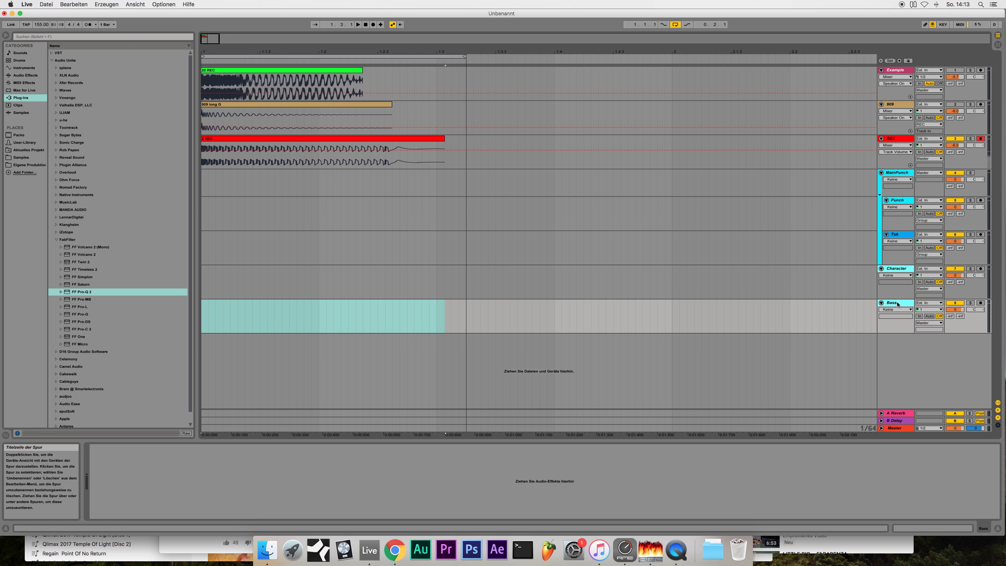
key("super+g")
key("super+r")
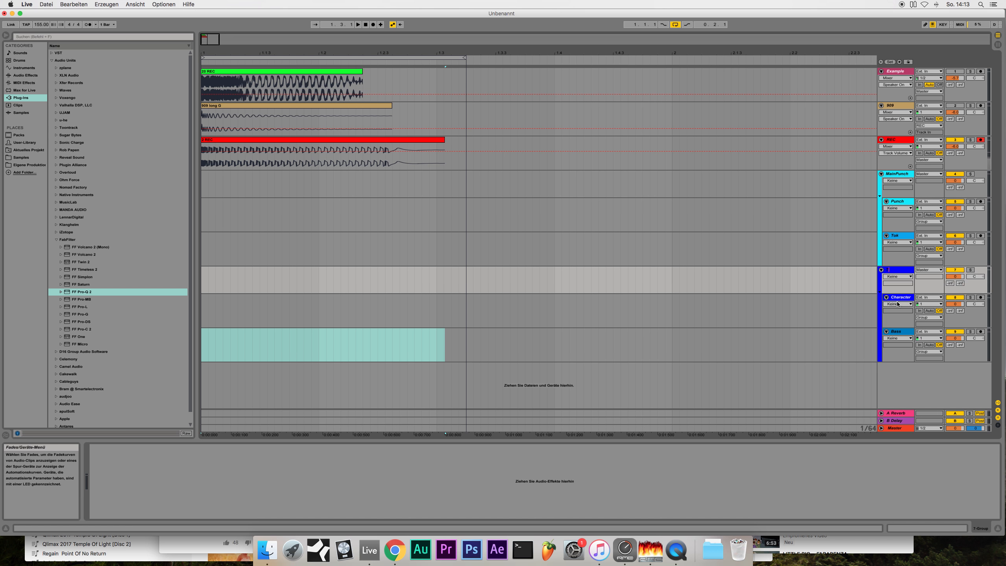
type("Tail")
key("Return")
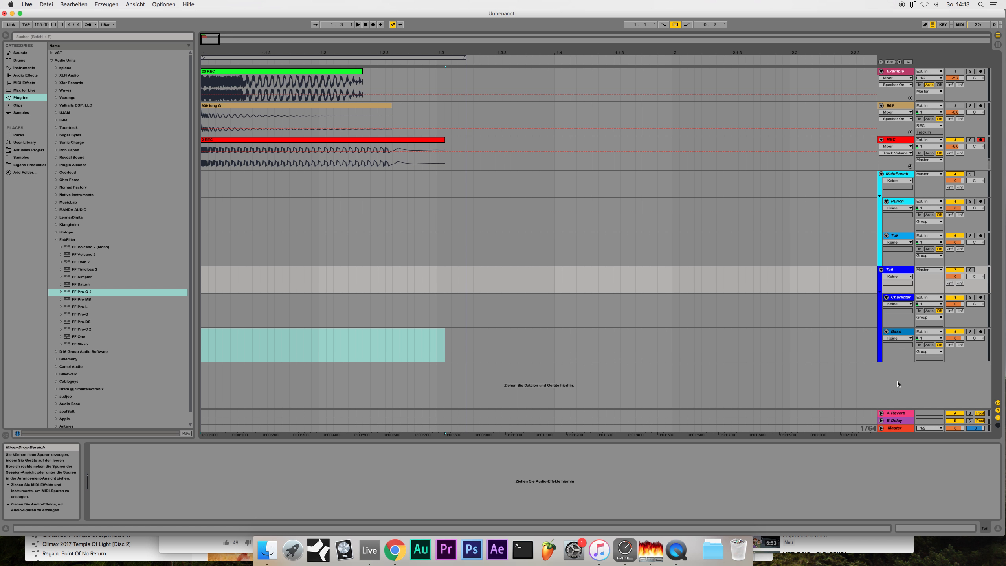
Add an audio track below the Tail group and name it MainKick.
key("super+t")
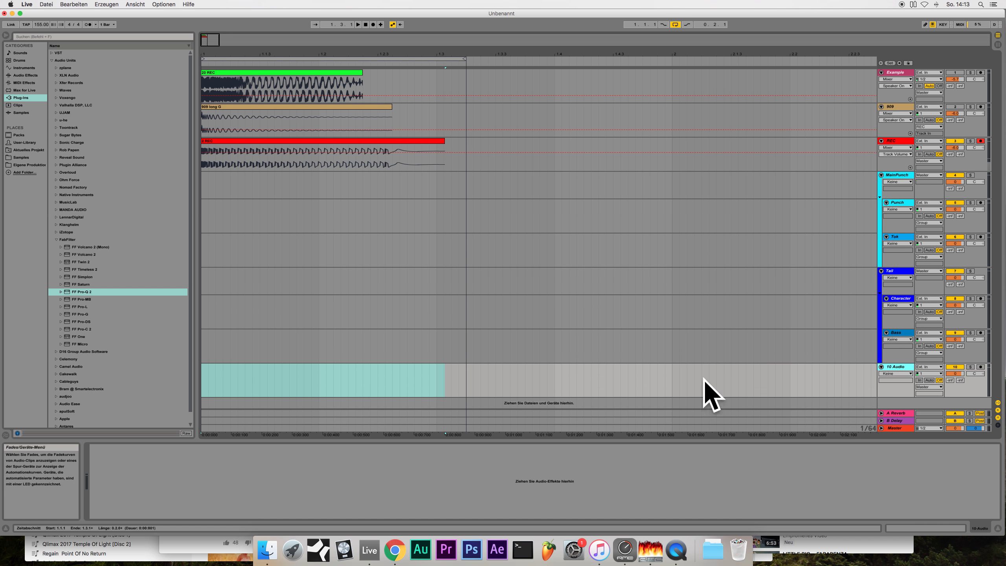
key("super+r")
type("Main")
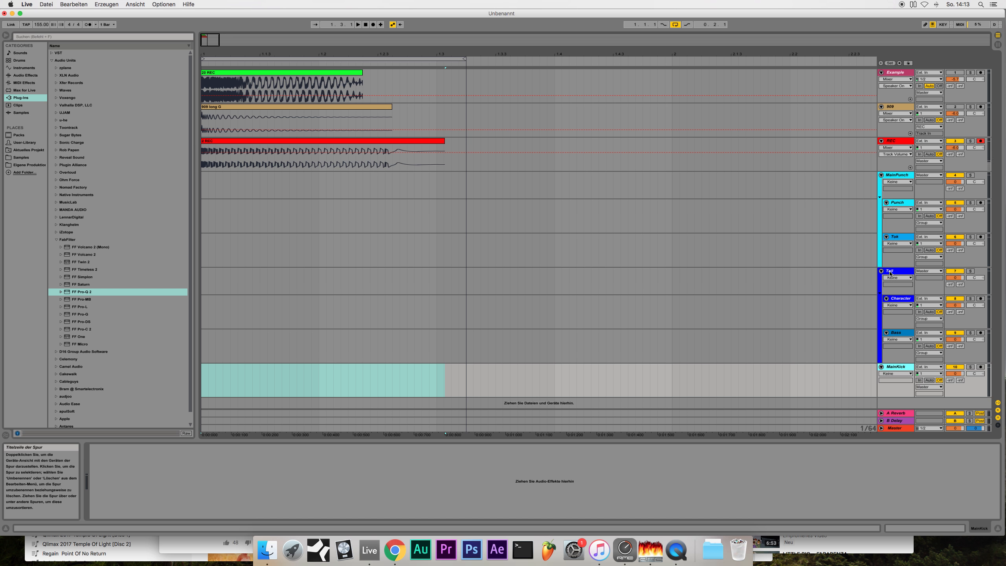
Route the outputs of the Tail and MainPunch groups to the MainKick track.
left_click(788, 291)
left_click(929, 271)
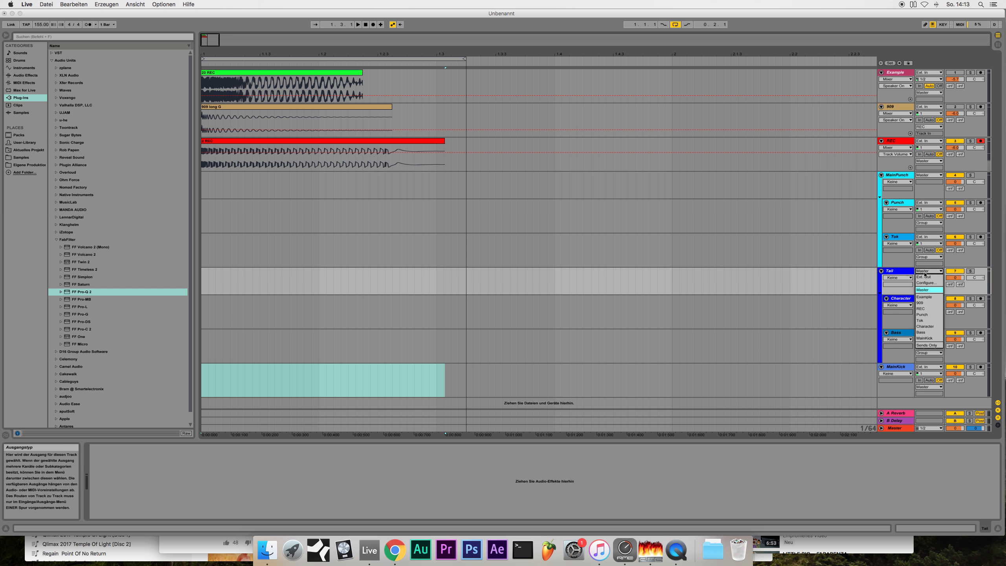
left_click(919, 339)
left_click(929, 175)
left_click(919, 243)
Set the MainKick track's monitoring to In and its audio input to No Input.
left_click(919, 380)
left_click(897, 367)
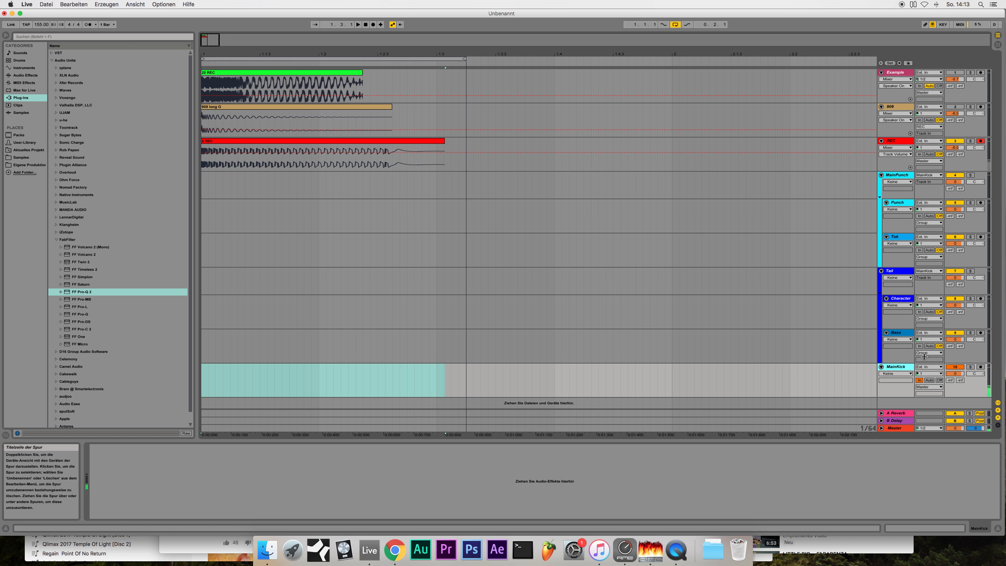
left_click(939, 380)
left_click(919, 380)
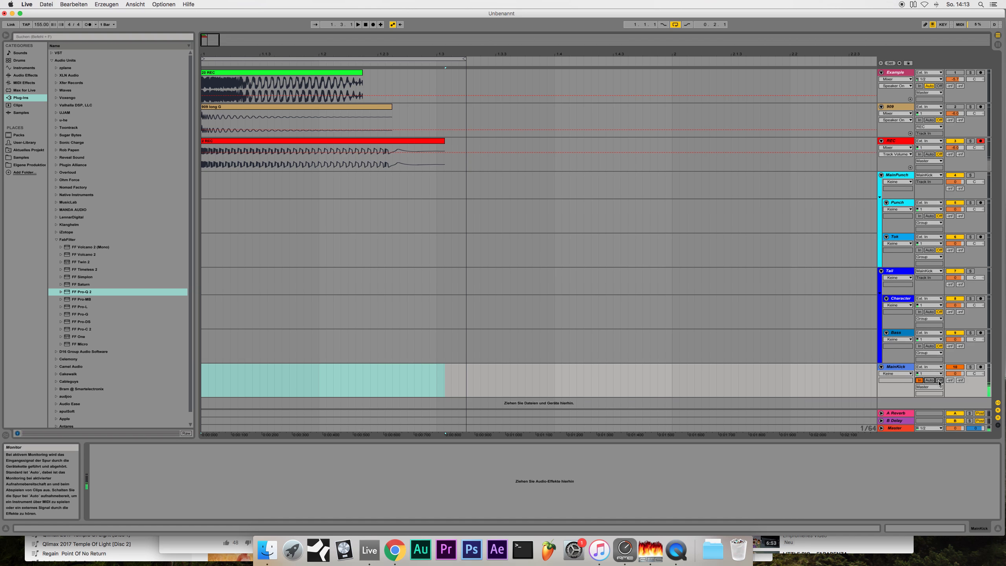
left_click(928, 367)
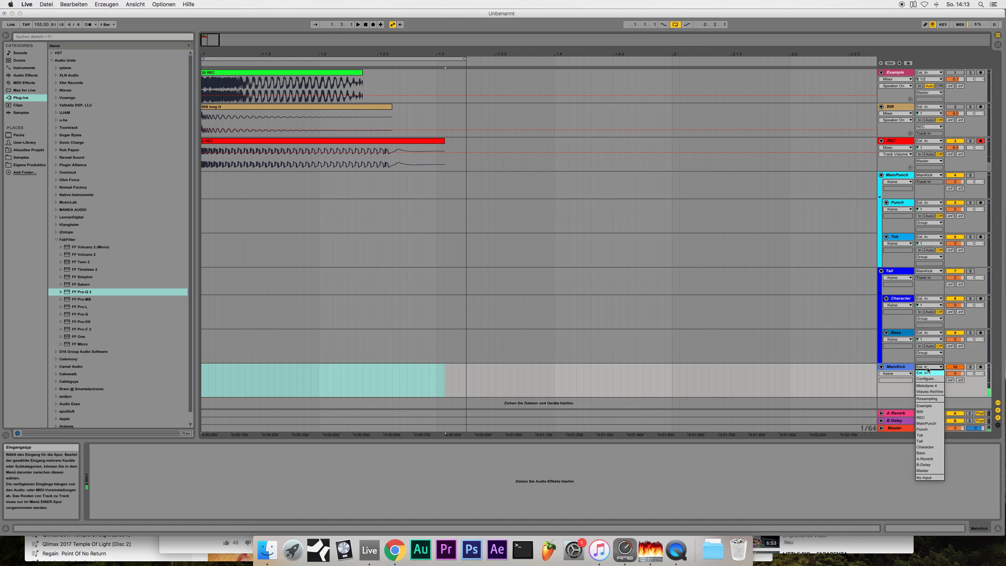
left_click(927, 478)
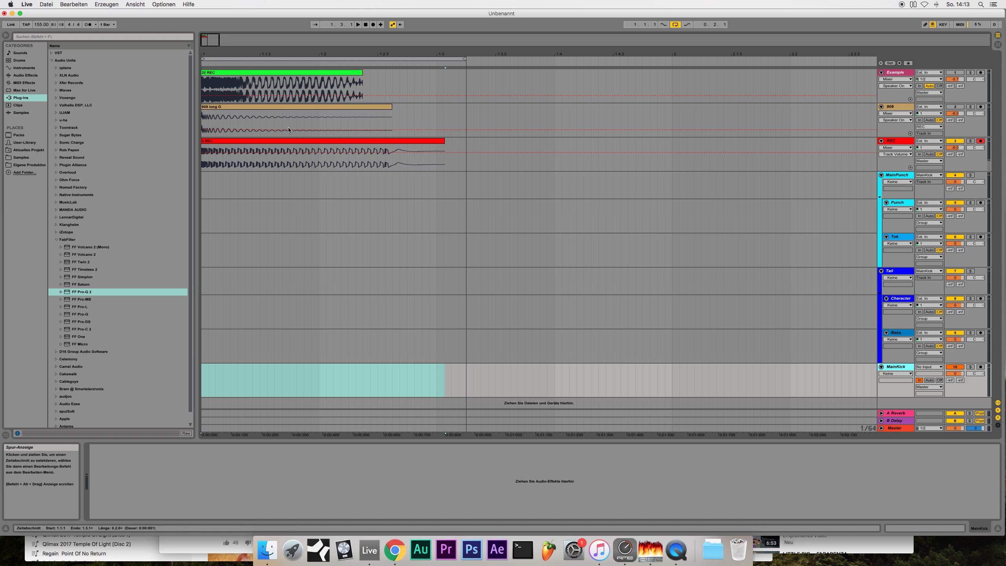
Move the recorded kick clip from the REC track to the start of the Punch track.
left_click(352, 142)
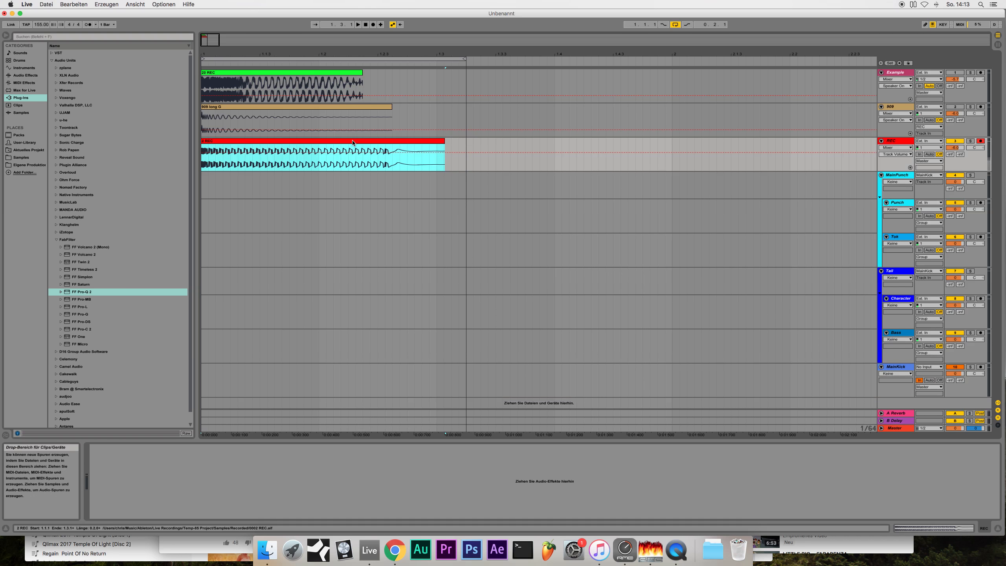
left_click_drag(352, 142, 352, 210)
scroll(388, 159, "up", 2)
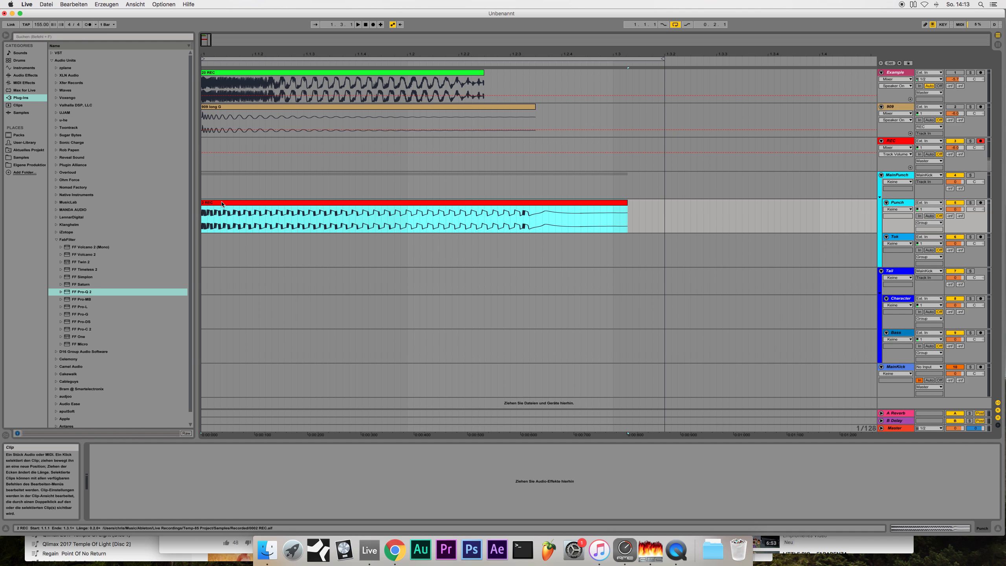
mouse_move(223, 203)
left_mouse_down()
mouse_move(250, 208)
mouse_move(238, 209)
left_mouse_up()
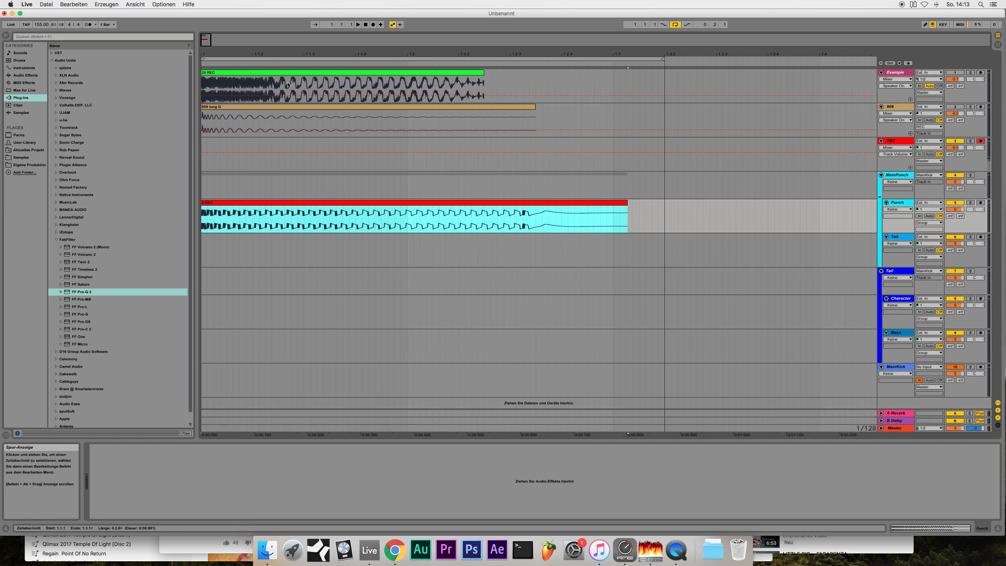
Move the Punch clip's portion from about 1.1.2 onward to Character, starting before the remaining punch ends, and copy it to Bass at the same position.
scroll(288, 85, "up", 3)
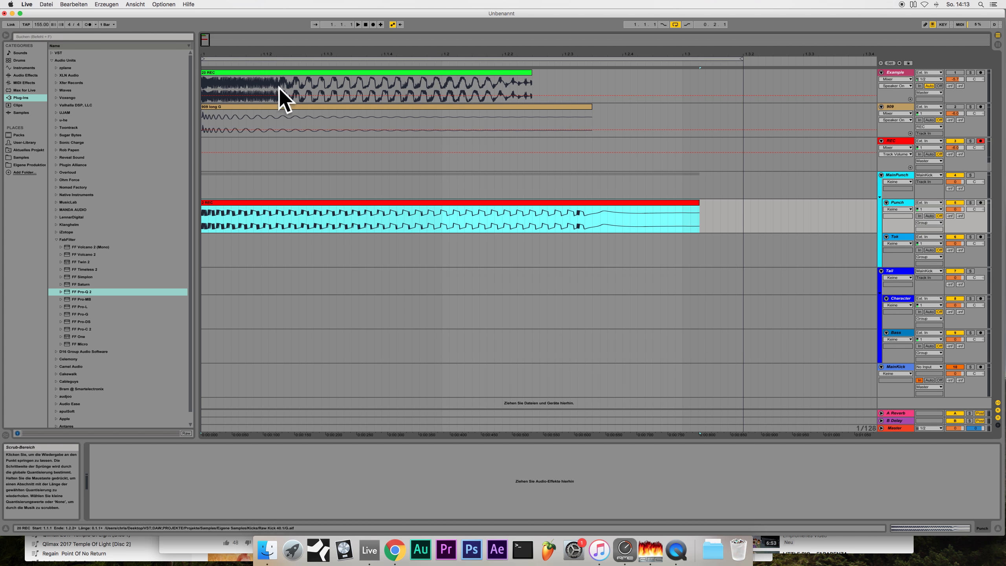
left_click(452, 92)
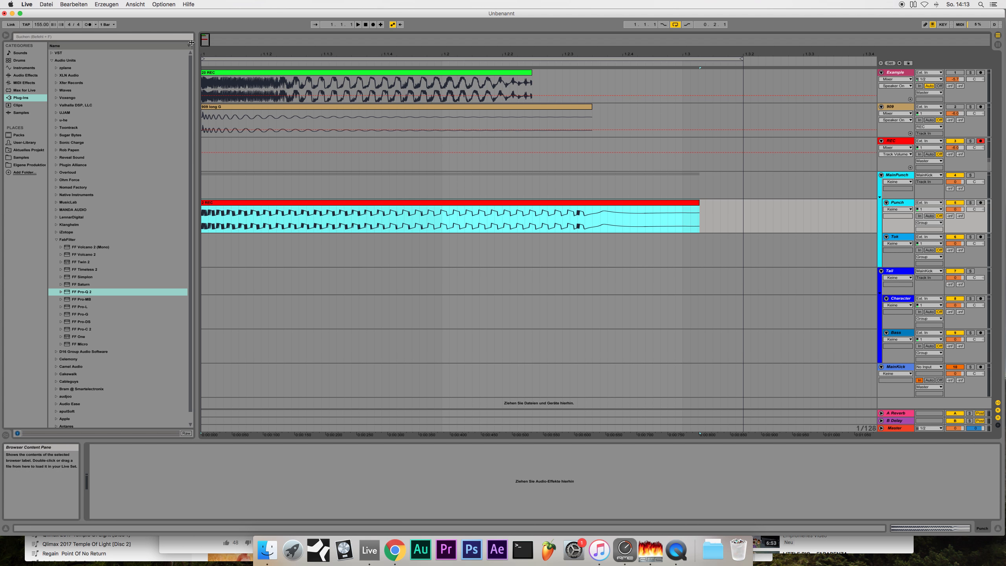
left_click_drag(451, 54, 451, 63)
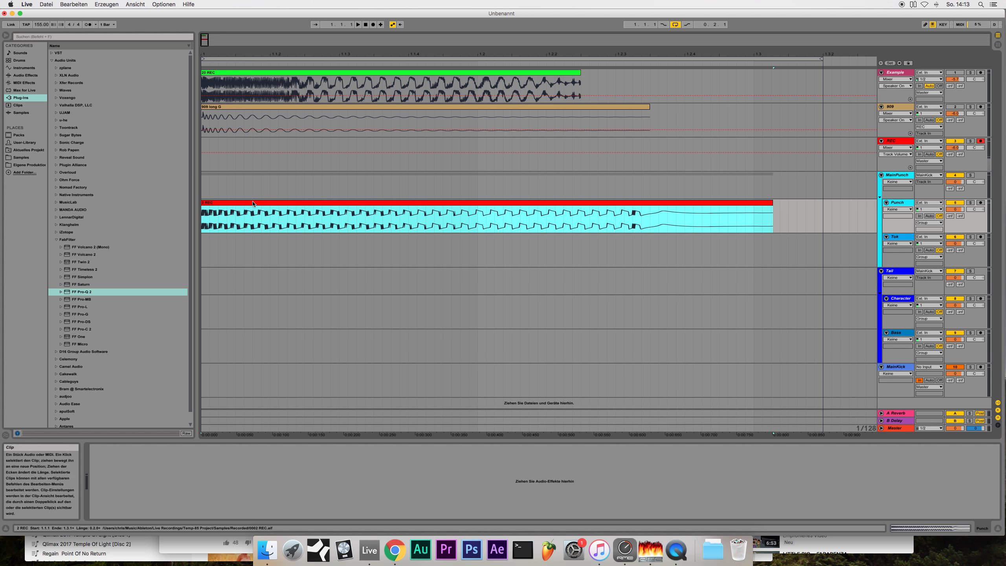
left_click(313, 212)
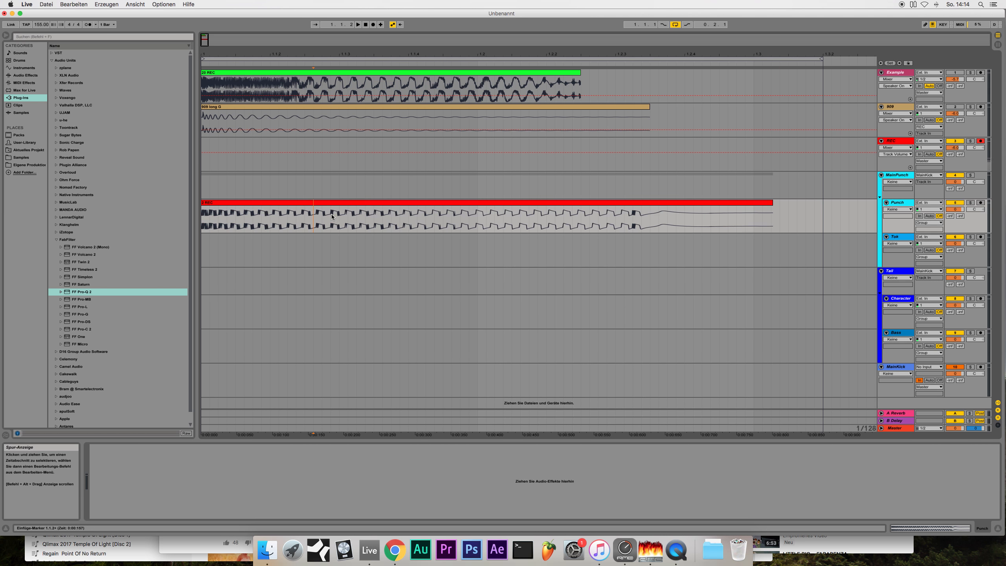
left_click_drag(295, 215, 202, 214)
left_click(304, 214, "shift")
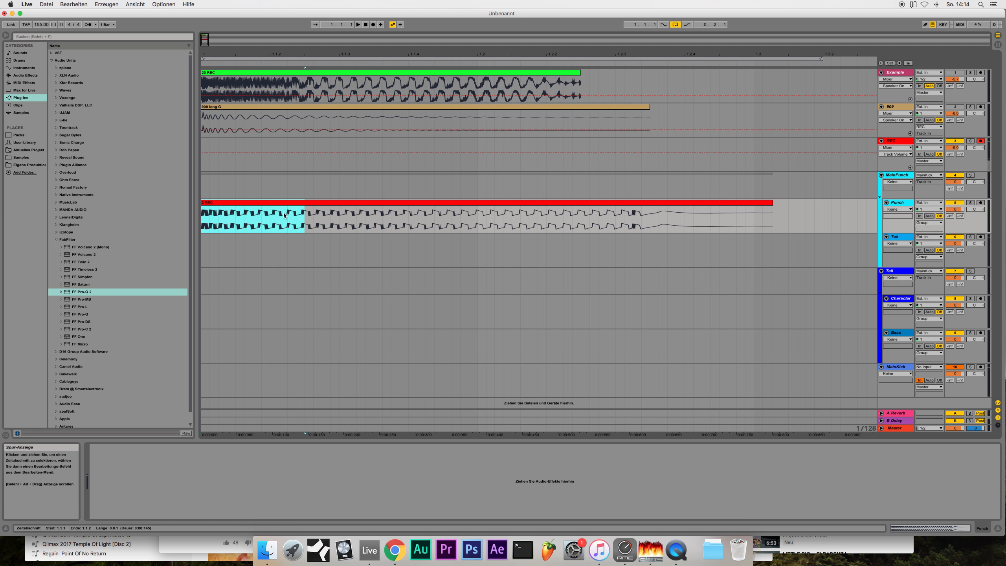
left_click_drag(305, 214, 789, 216)
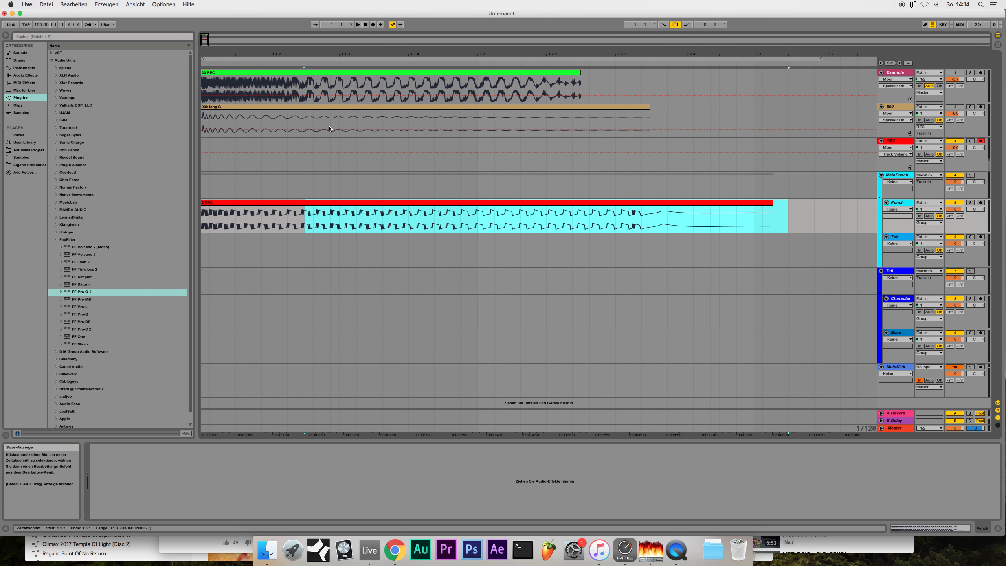
left_click_drag(305, 205, 263, 298)
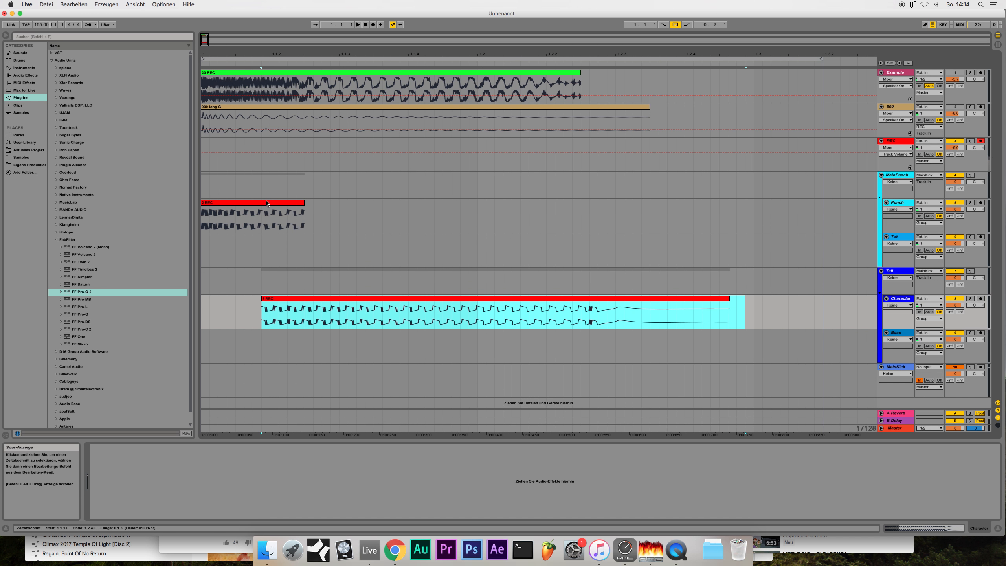
left_click_drag(275, 301, 275, 335)
Copy about the first 3 ms of the Punch clip to the start of the Tok track.
left_click_drag(205, 40, 132, 69)
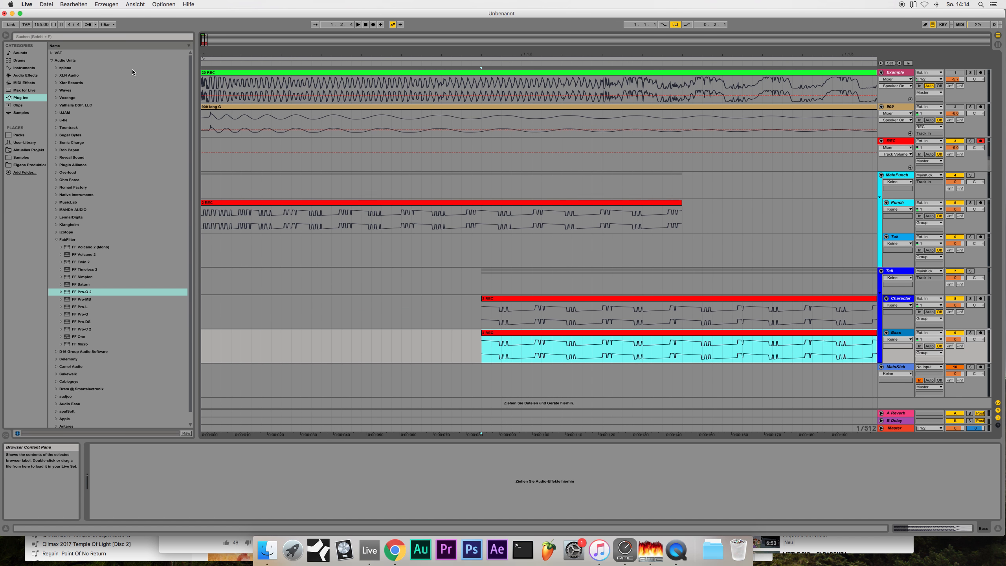
left_click_drag(211, 222, 189, 225)
key("super+c")
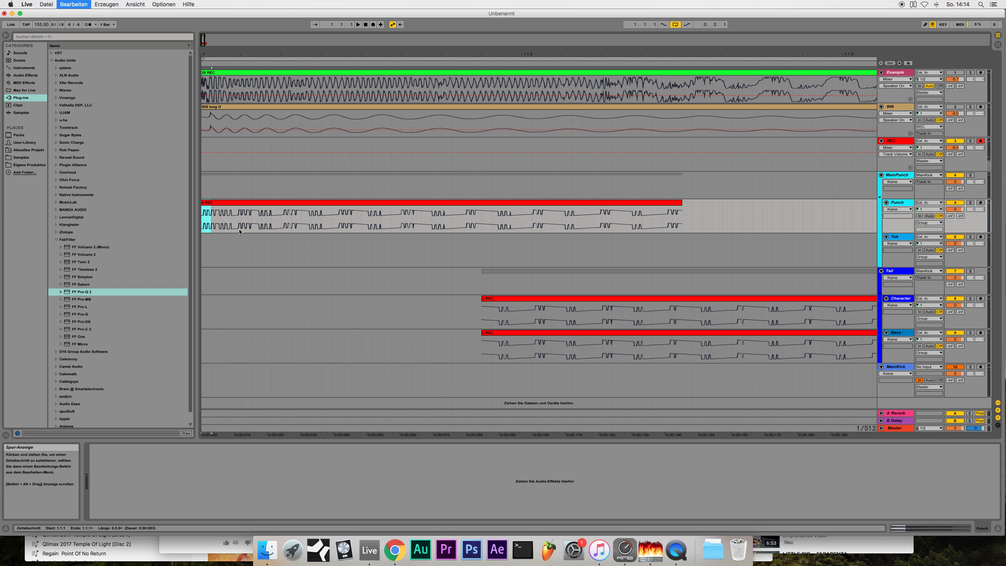
left_click(202, 252)
key("super+v")
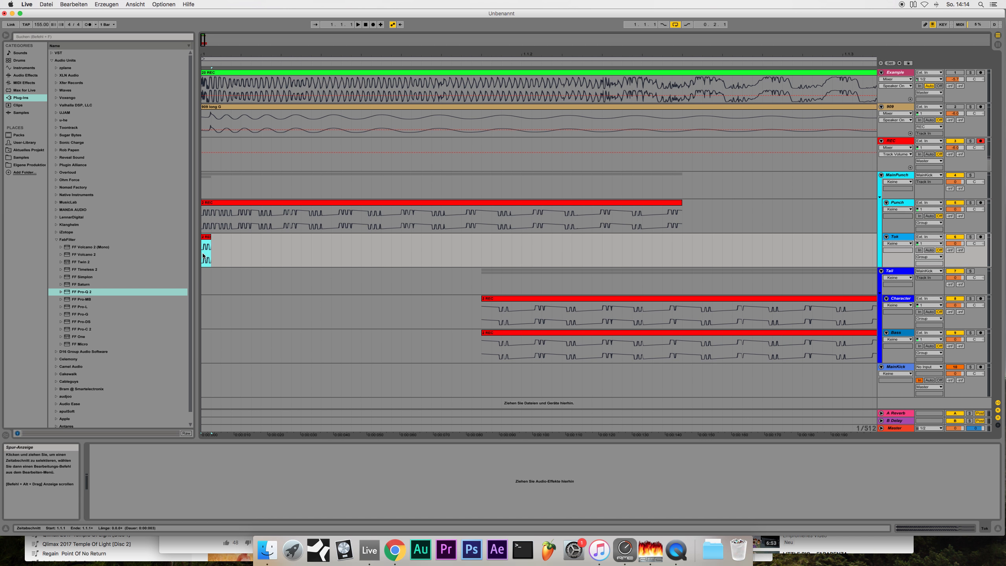
left_click_drag(202, 202, 209, 232)
left_click(214, 246)
left_click_drag(203, 38, 222, 39)
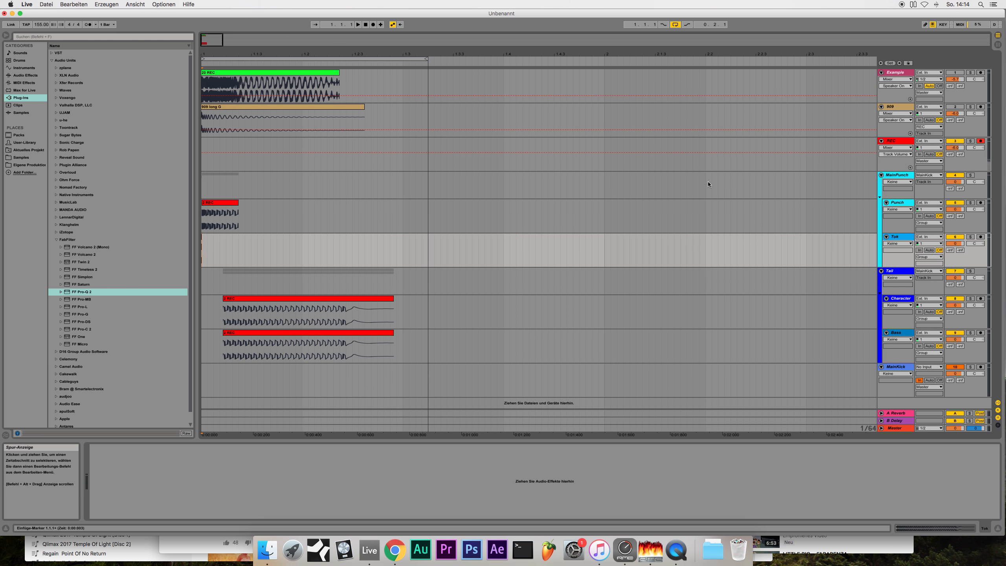
Play back the full layered kick, solo the Punch track and audition it alone.
left_click(897, 176)
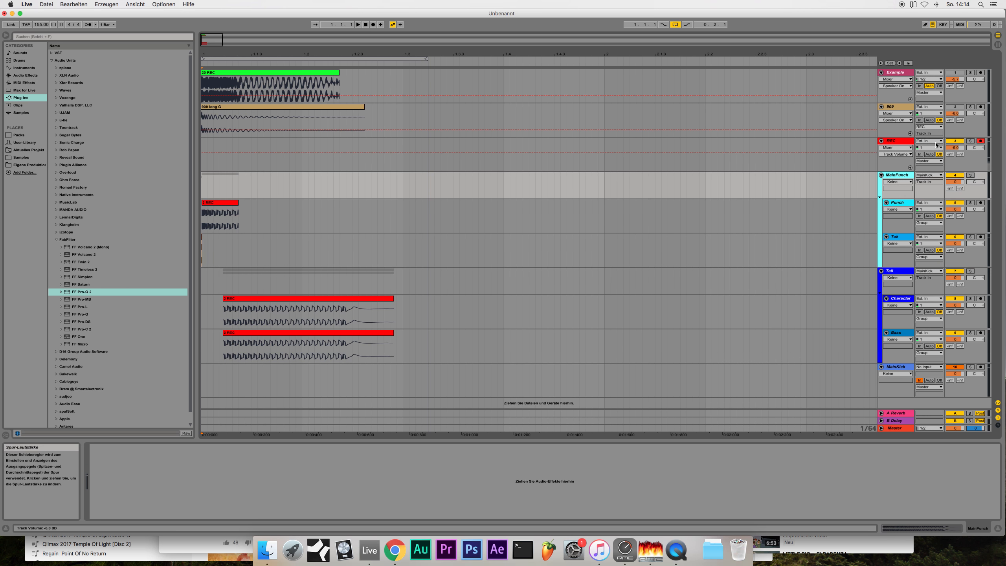
key("space")
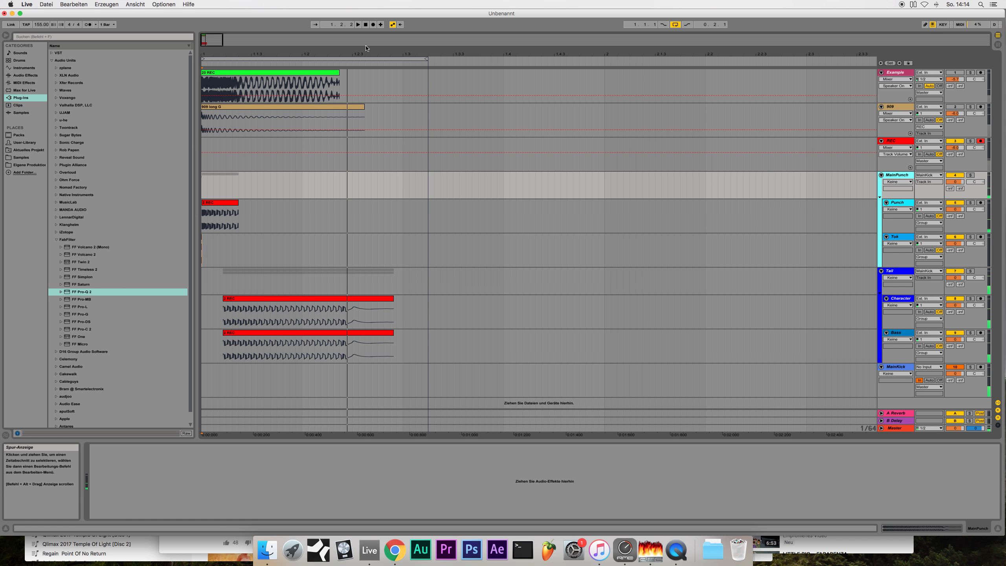
left_click(366, 26)
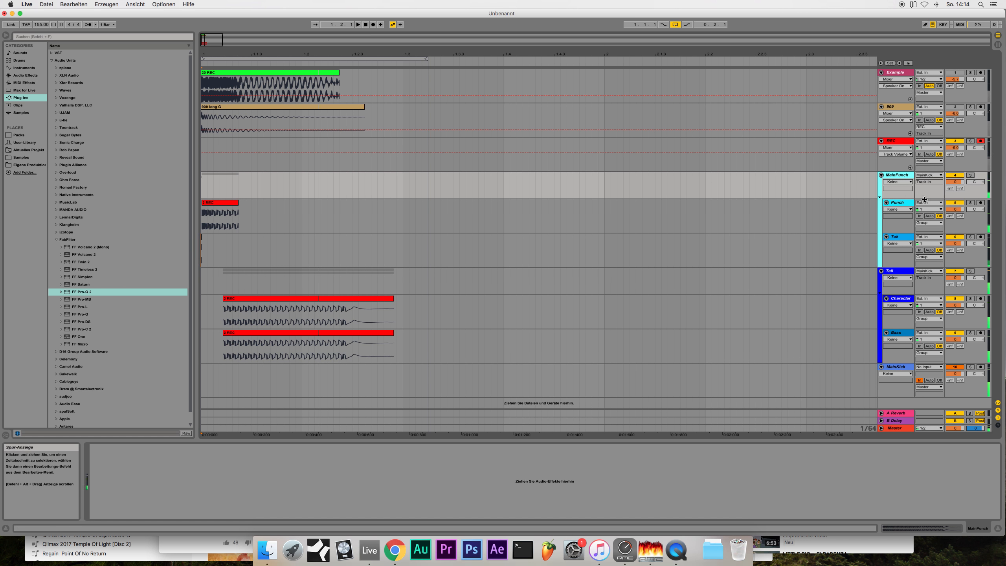
left_click(970, 204)
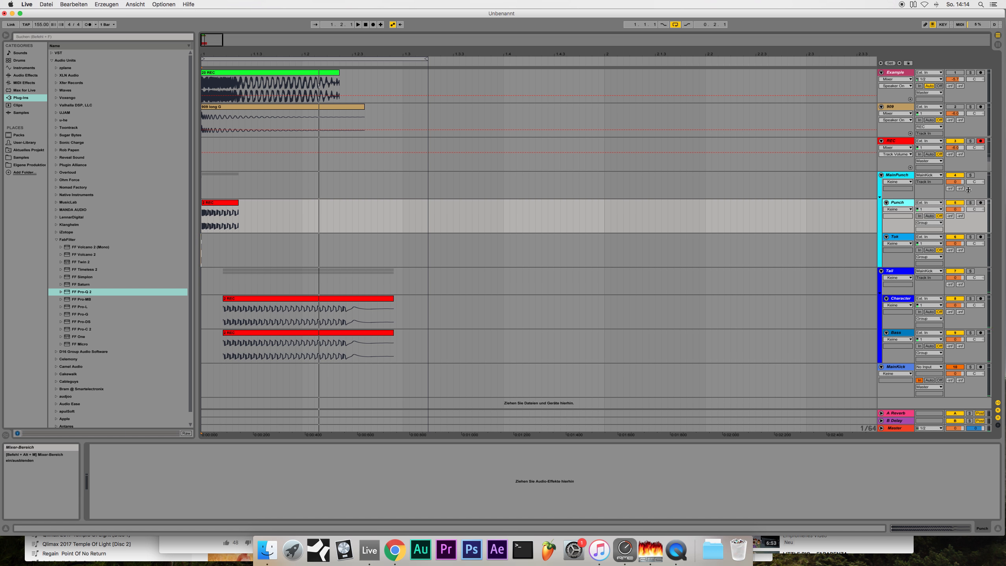
key("space")
key("space")
Add FabFilter Pro-Q 2 and iZotope Trash 2 to the Punch track, keeping only the Pro-Q 2 window open.
left_click_drag(79, 293, 222, 221)
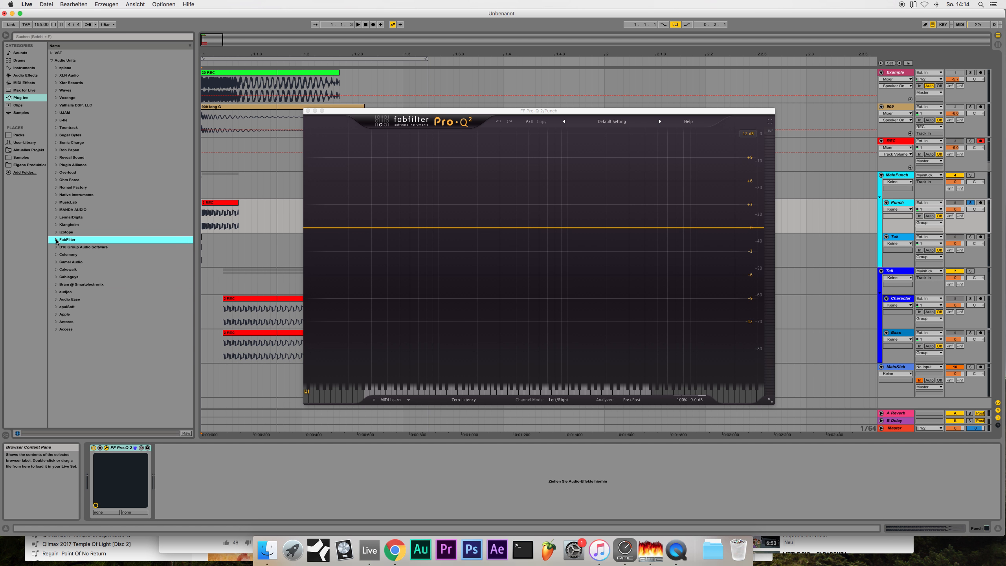
left_click(66, 232)
left_click(83, 255)
left_click_drag(83, 257, 449, 209)
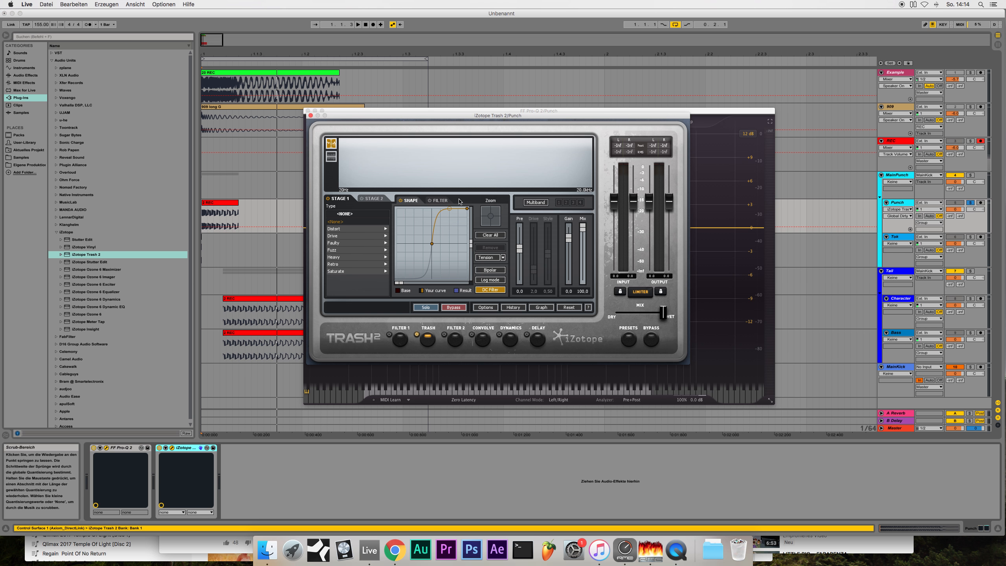
left_click(311, 116)
Add a bell boost of about 9 dB near 586 Hz in Punch's Pro-Q 2, with a 96 dB/oct slope.
left_click_drag(544, 227, 547, 170)
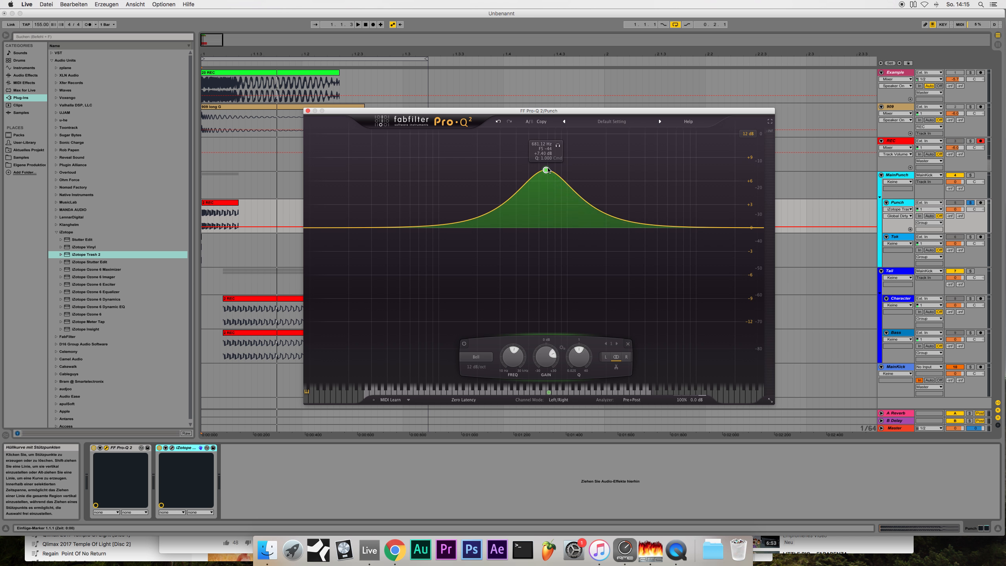
right_click(547, 170)
mouse_move(589, 198)
left_click(646, 227)
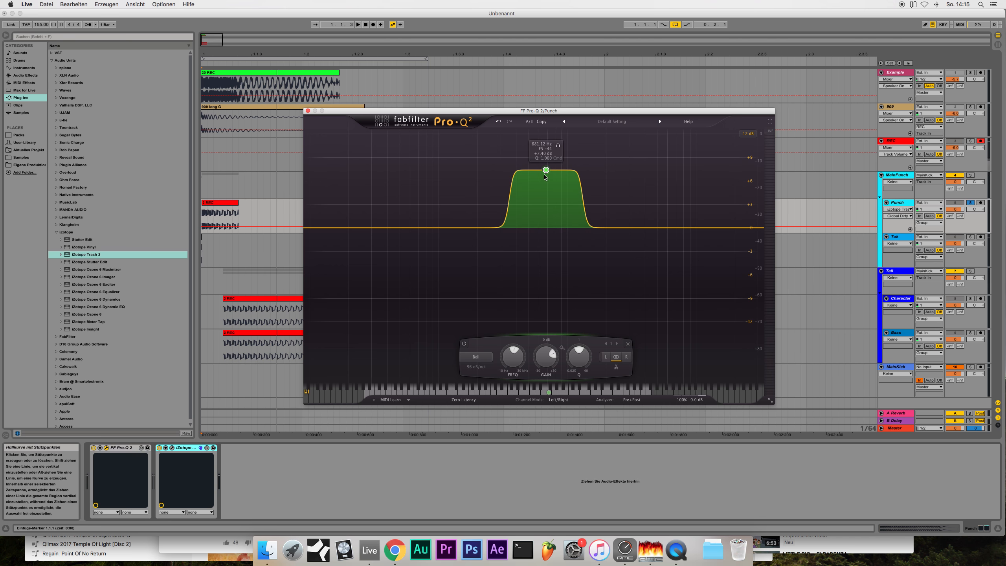
left_click_drag(545, 175, 537, 159)
right_click(538, 158)
mouse_move(557, 178)
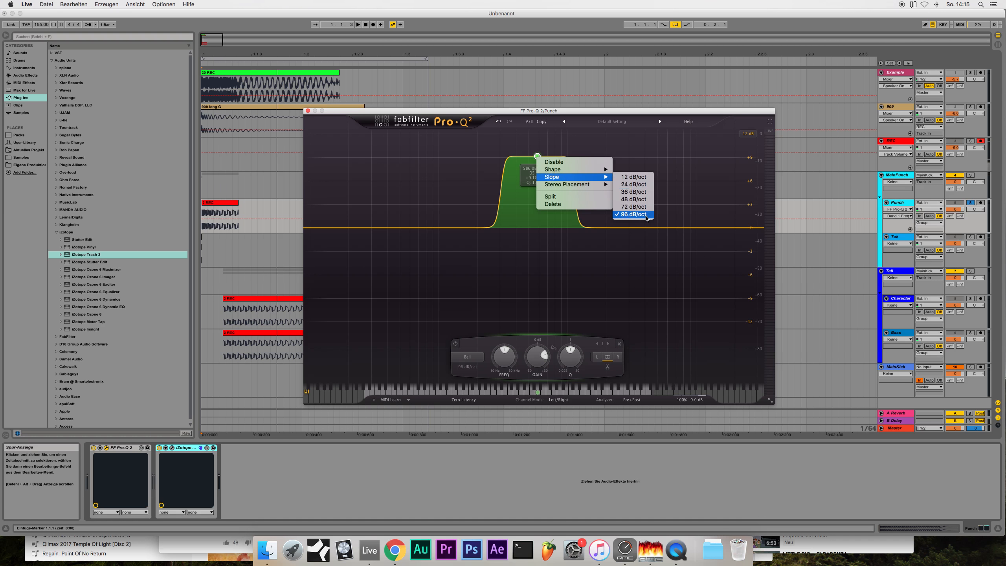
left_click(522, 110)
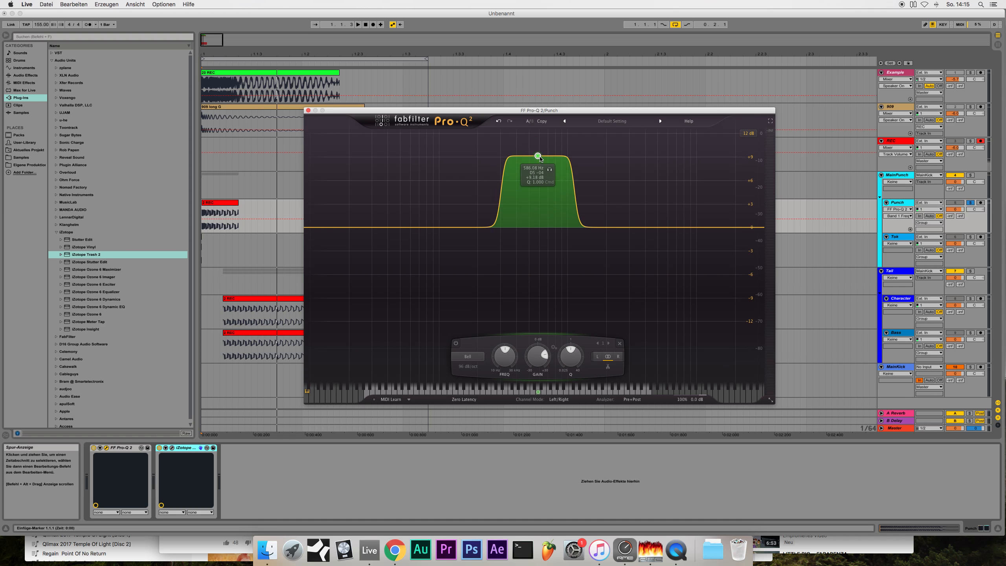
Set the EQ's display range to 30 dB, then raise the bell to +30 dB near 635 Hz and narrow its Q to about 1.77.
left_click_drag(539, 159, 536, 145)
left_click_drag(571, 360, 571, 346)
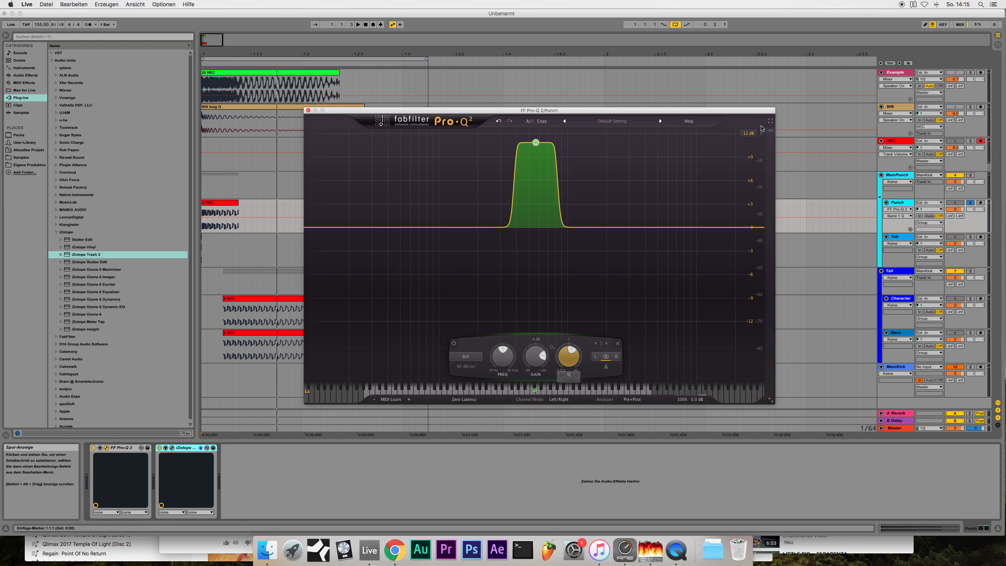
left_click(750, 135)
left_click(755, 165)
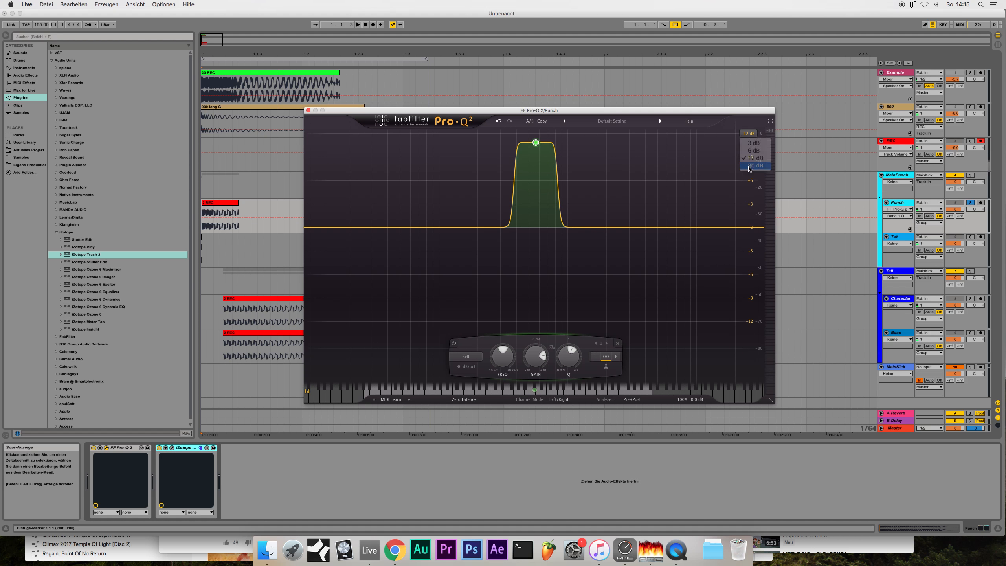
left_click_drag(538, 195, 535, 122)
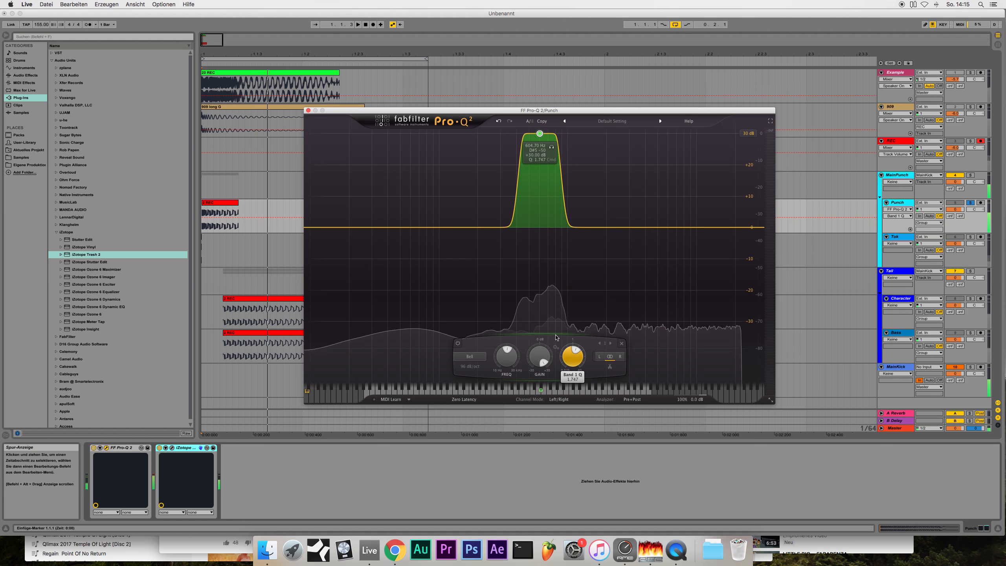
Lower the MainPunch group's volume and shift the boosted bell slightly lower in frequency during playback.
left_click(955, 182)
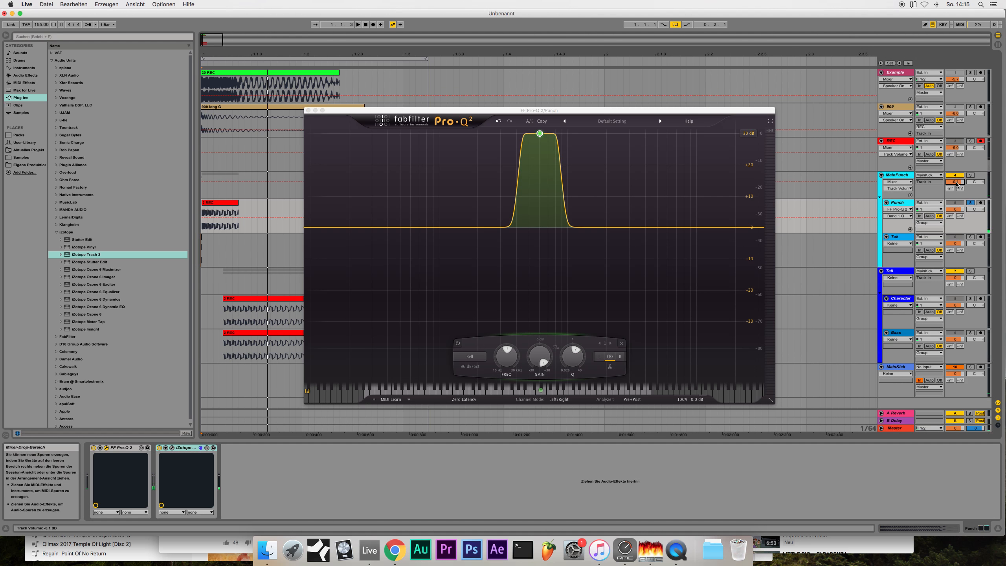
left_click_drag(956, 182, 957, 183)
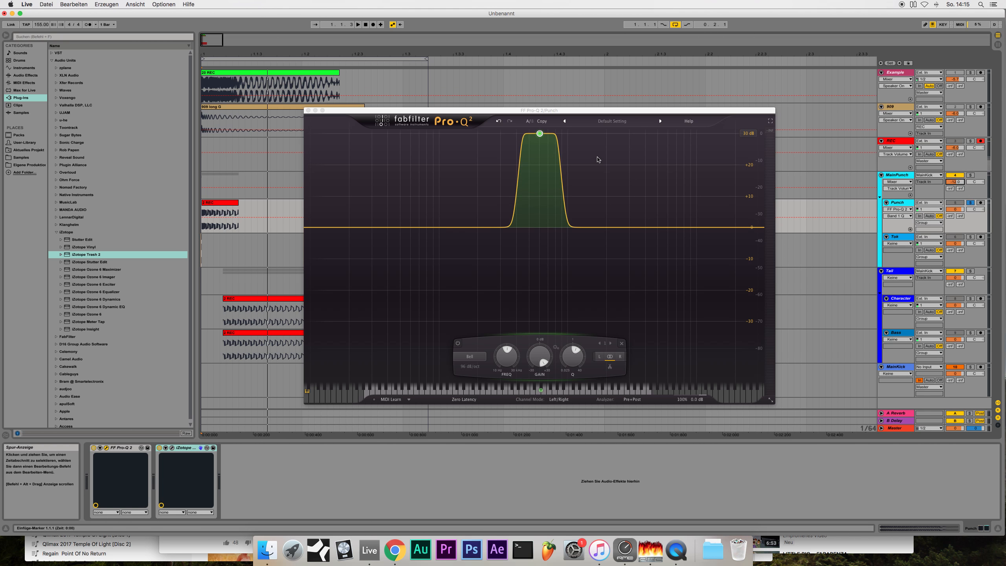
key("space")
left_click_drag(536, 131, 532, 128)
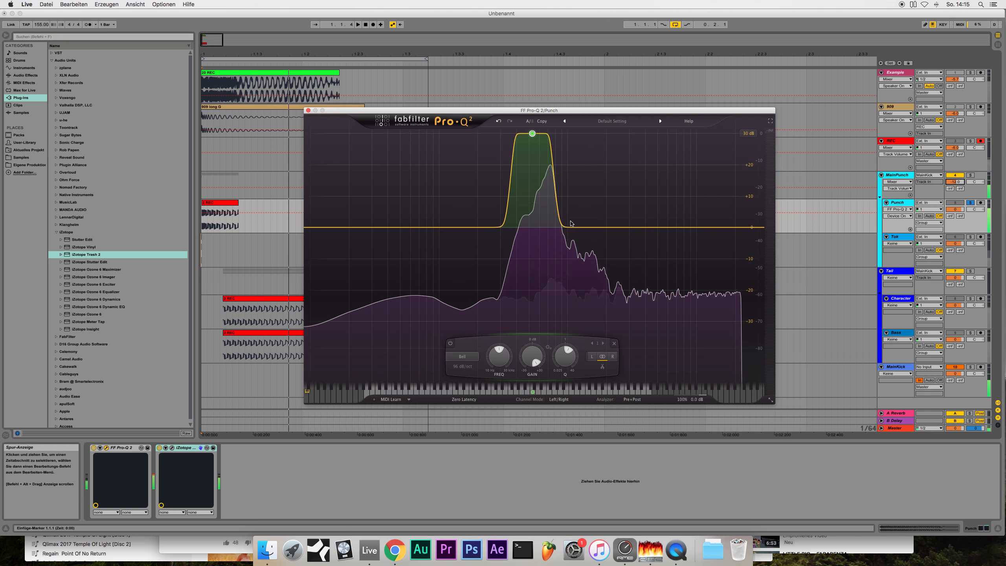
Add a second bell with a 48 dB/oct slope, cutting about 10 dB near 408 Hz with a Q of about 5.5, and hide the plug-in window.
double_click(565, 235)
right_click(566, 235)
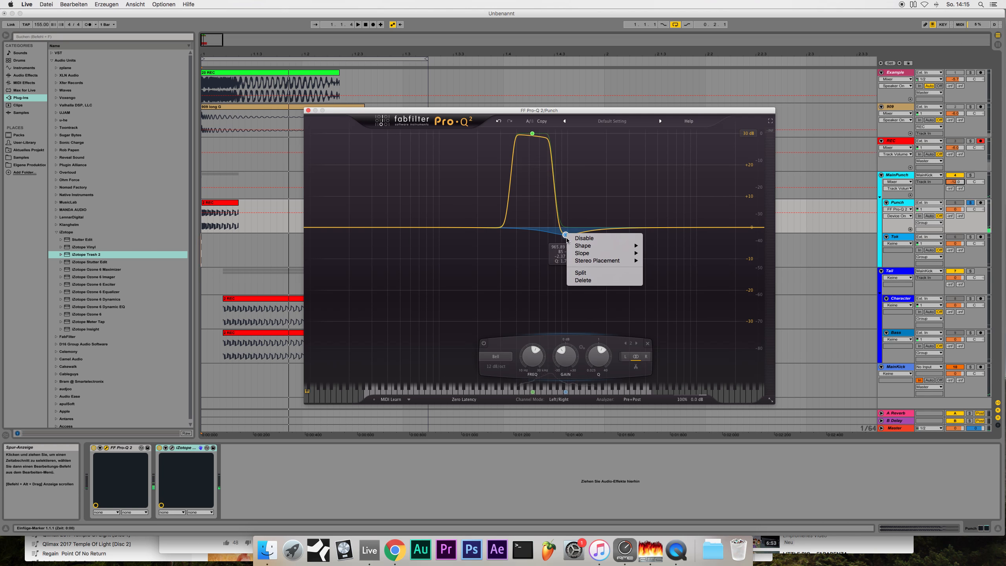
mouse_move(593, 254)
left_click(664, 276)
left_click_drag(565, 234, 515, 259)
scroll(516, 259, "down", 5)
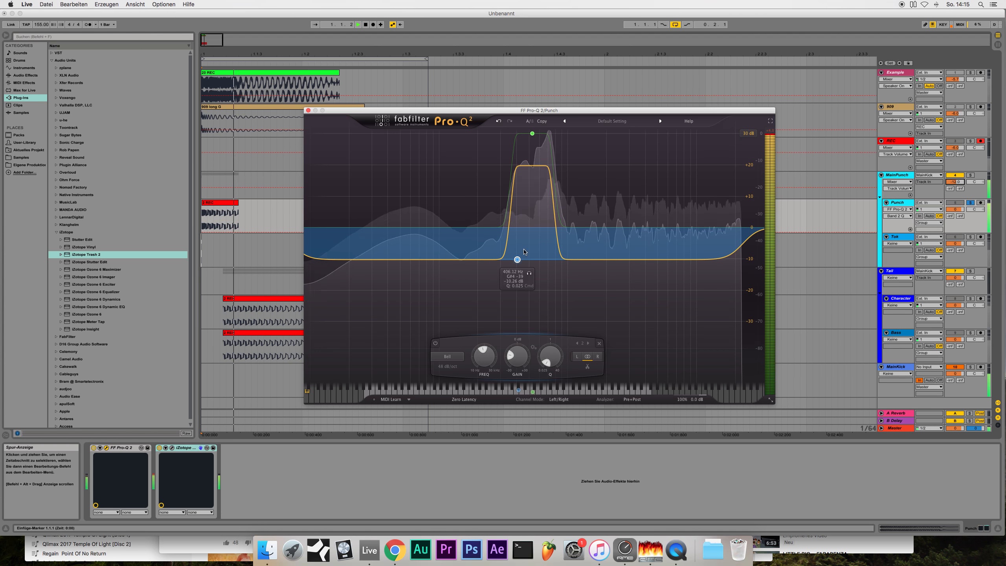
left_click_drag(549, 365, 557, 342)
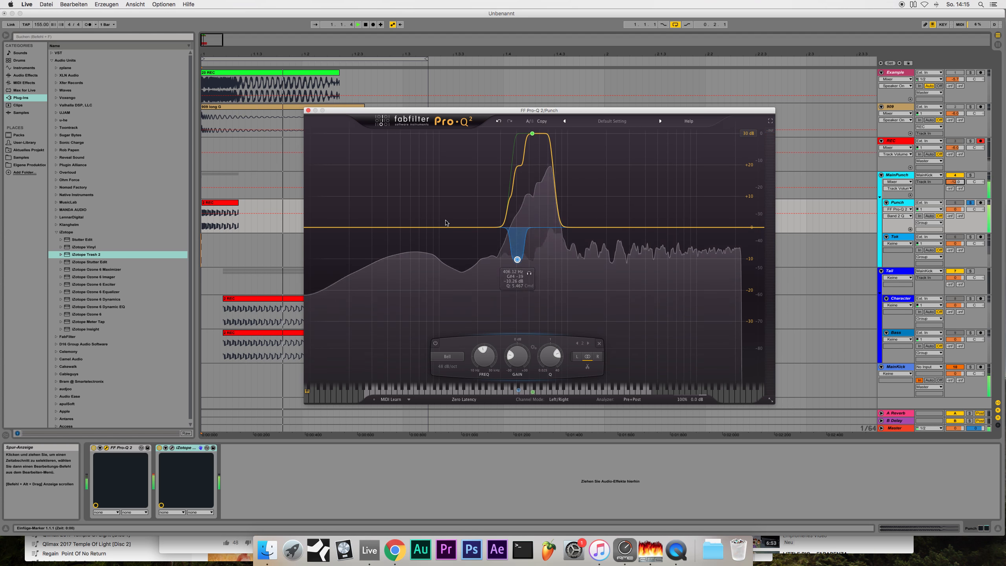
key("super+alt+p")
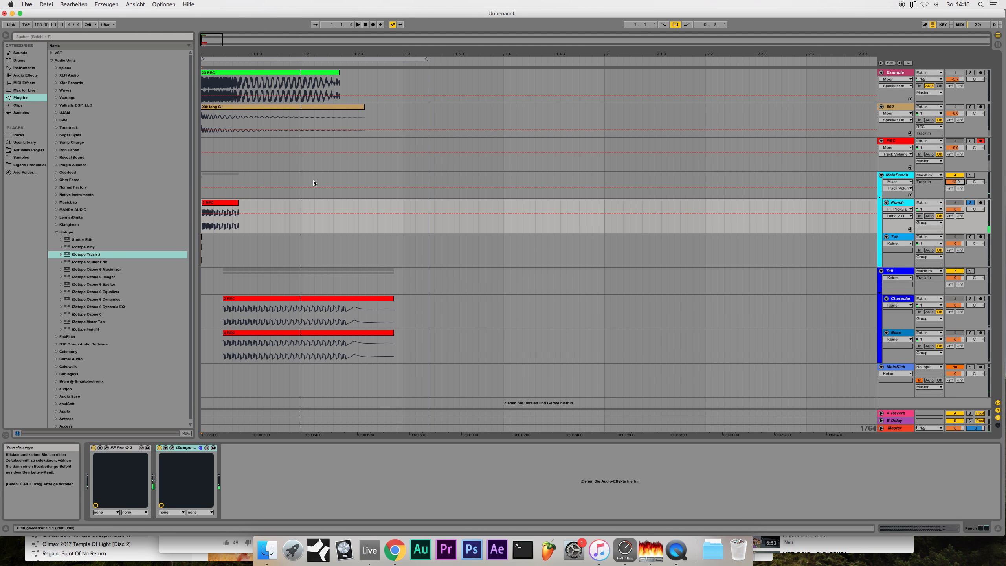
Audition the processed Punch clip and examine Stage 2 of the Trash 2 plug-in during playback.
scroll(301, 182, "up", 3)
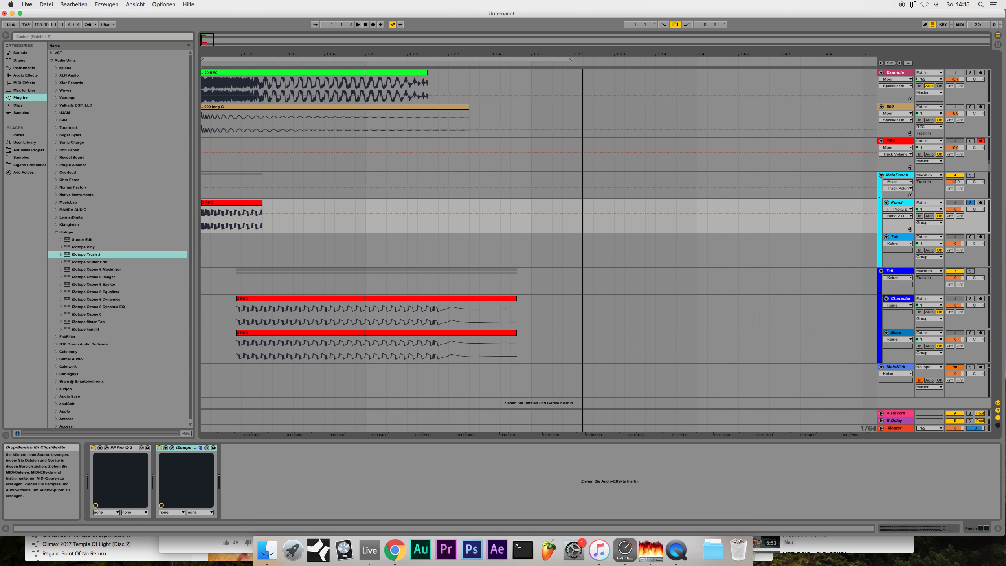
key("space")
left_click(258, 203)
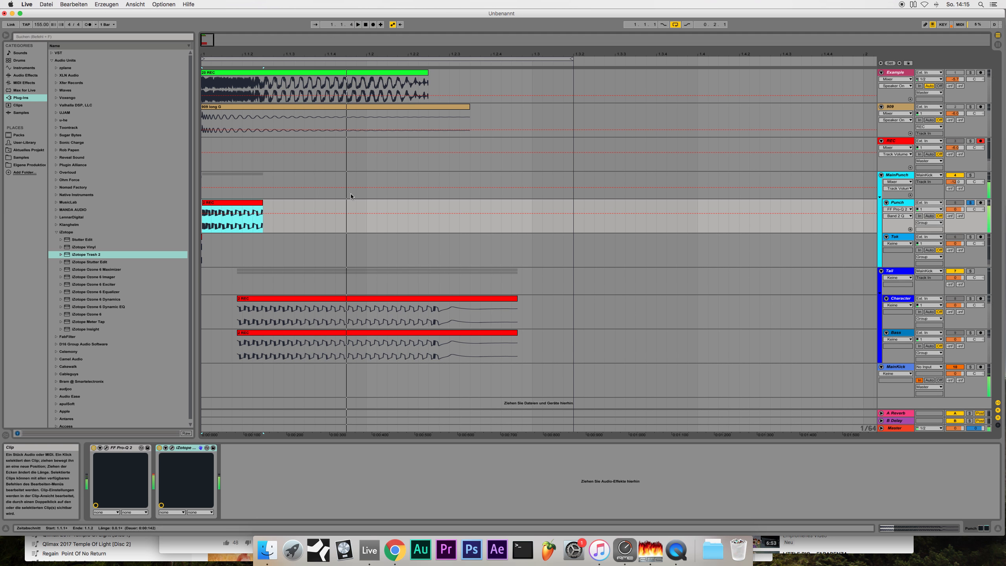
key("space")
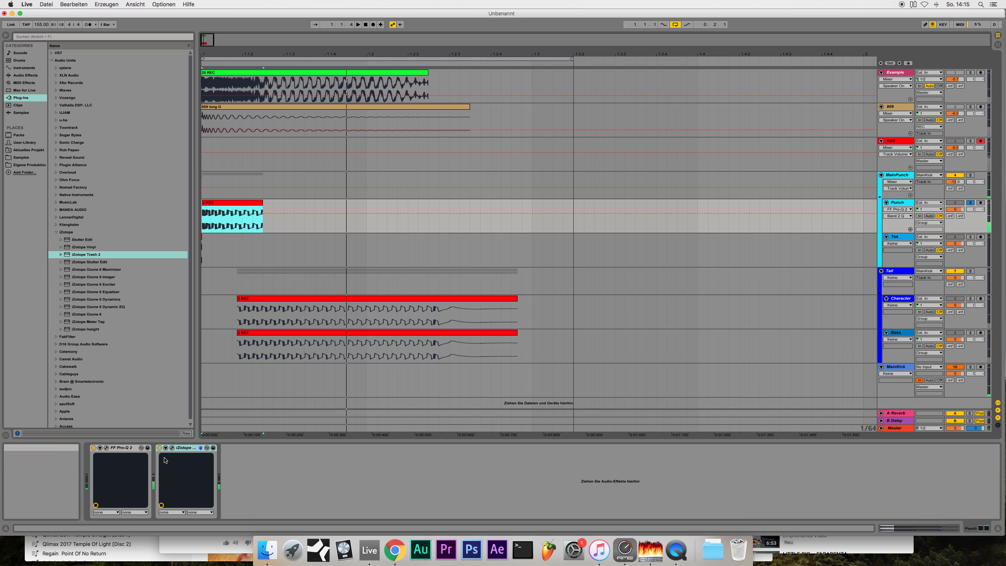
left_click(172, 447)
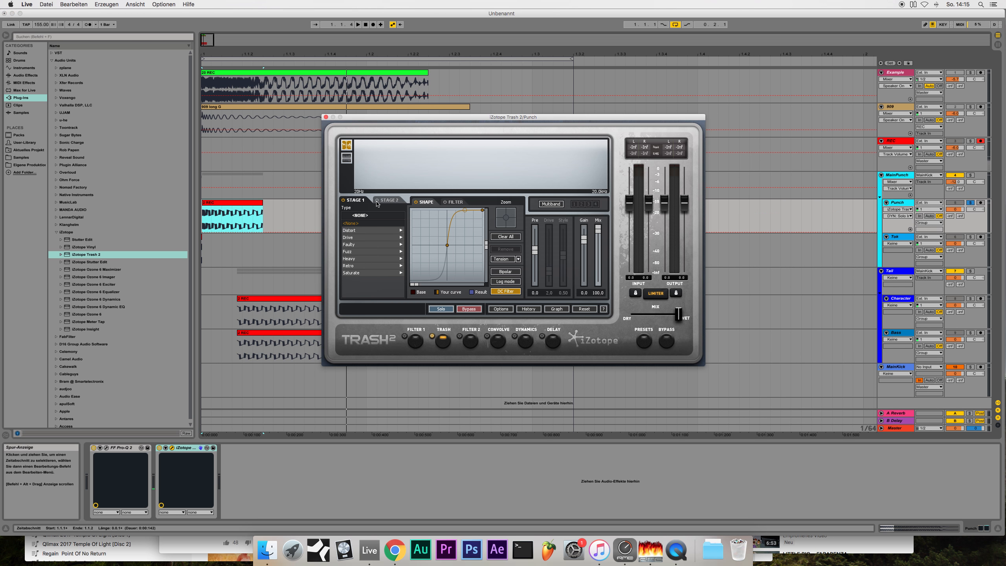
left_click(390, 200)
key("space")
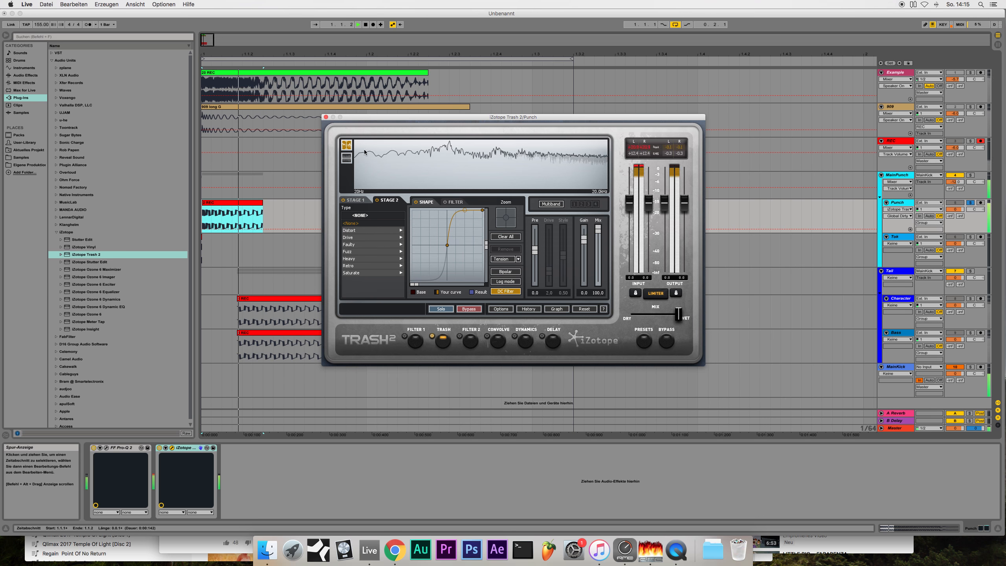
left_click(326, 116)
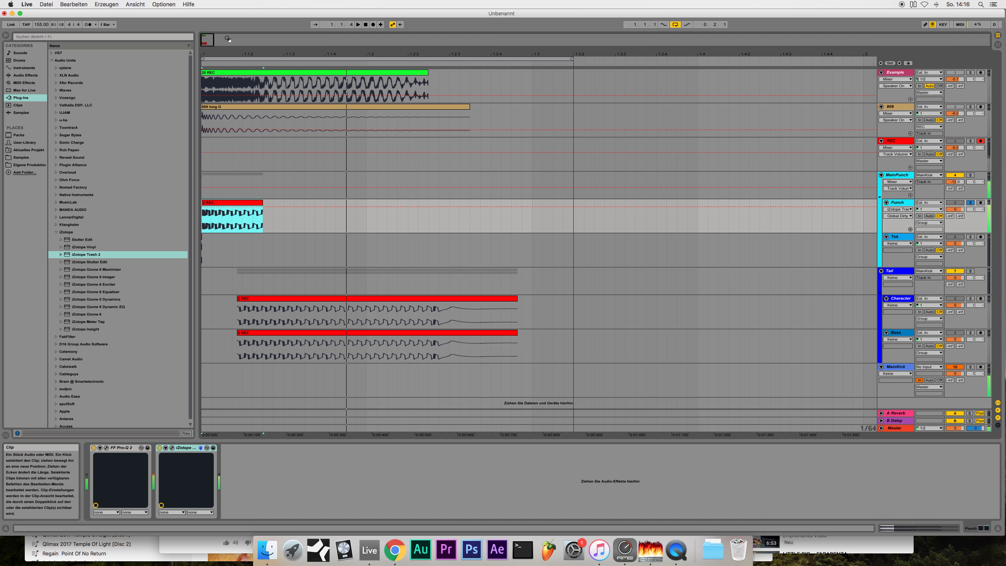
Solo and audition the Tok track, and add a Saturator to it.
left_click_drag(207, 39, 204, 52)
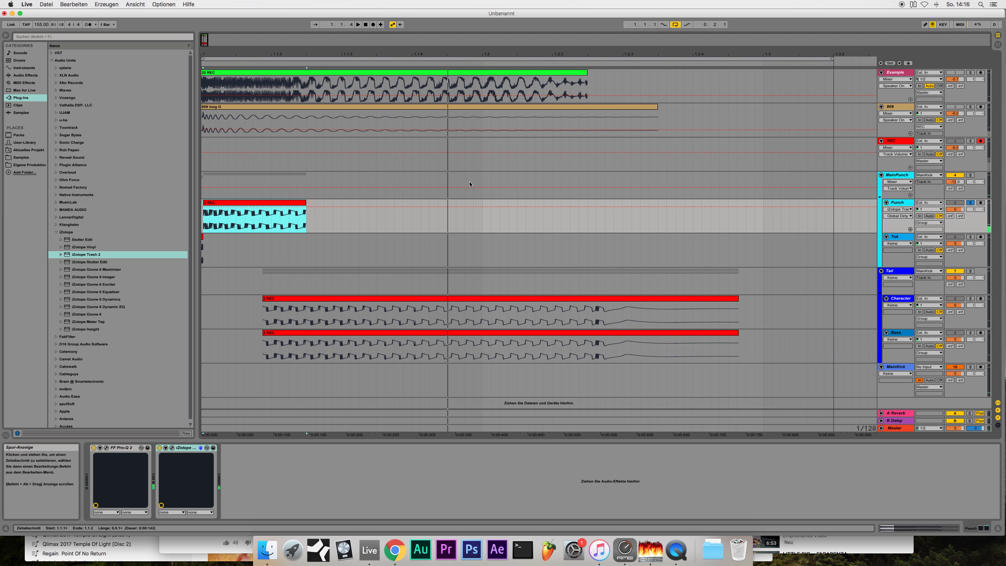
left_click(970, 236)
left_click(899, 237)
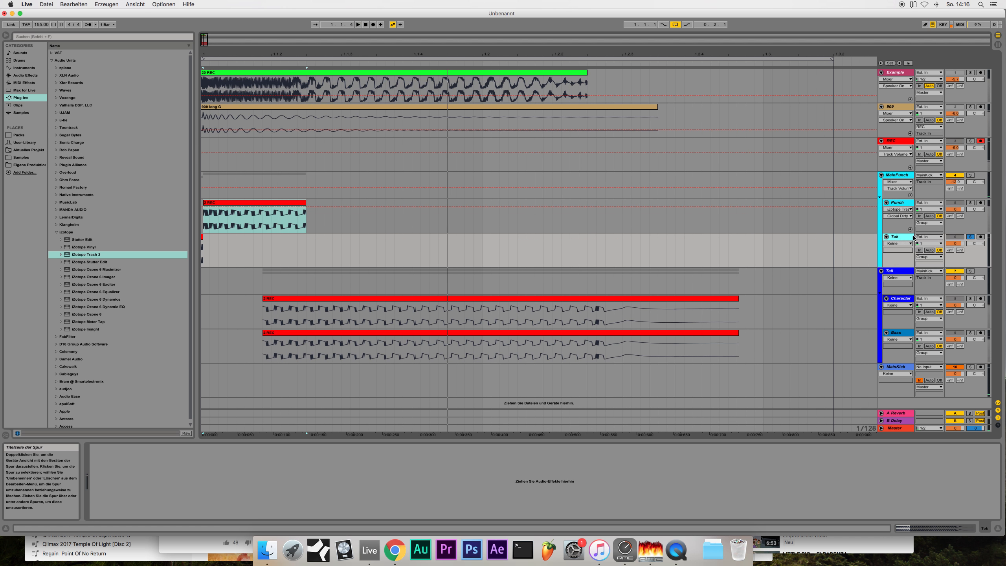
key("space")
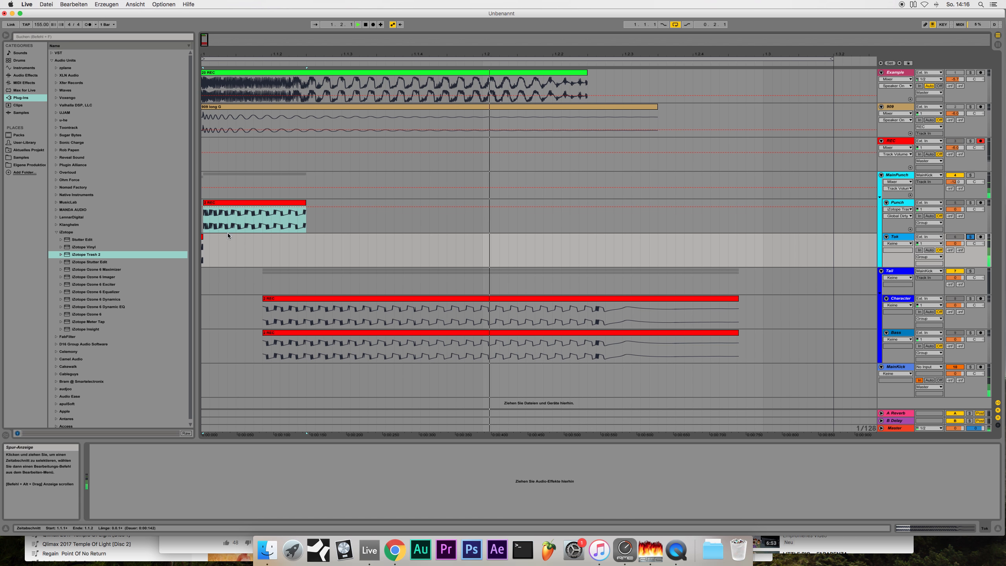
left_click_drag(205, 40, 211, 237)
left_click(25, 75)
double_click(70, 269)
Solo the MainPunch group and lower the Punch track's volume while listening to the Punch and Tok layers together.
left_click(970, 175)
key("space")
left_click(899, 202)
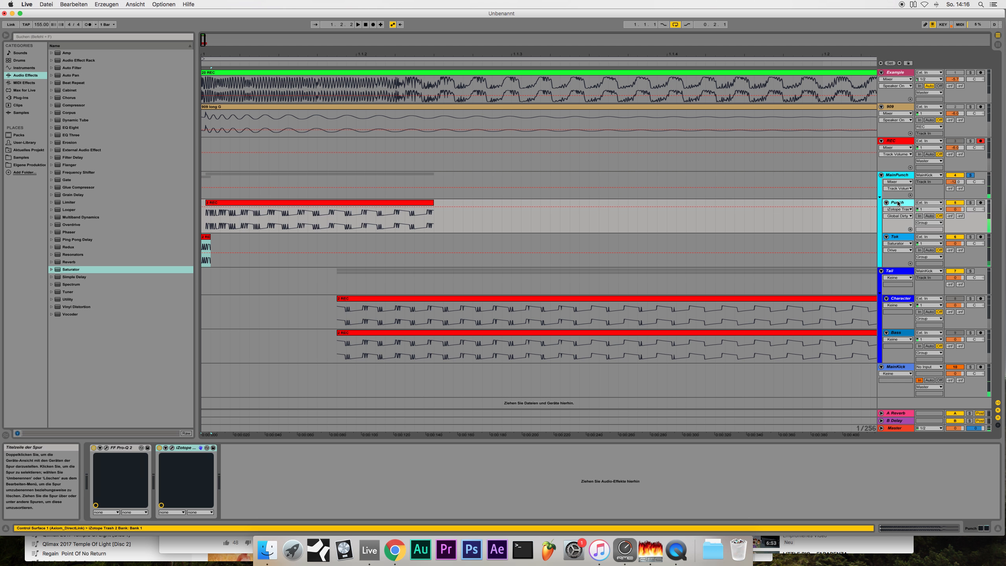
key("space")
left_click_drag(955, 209, 955, 230)
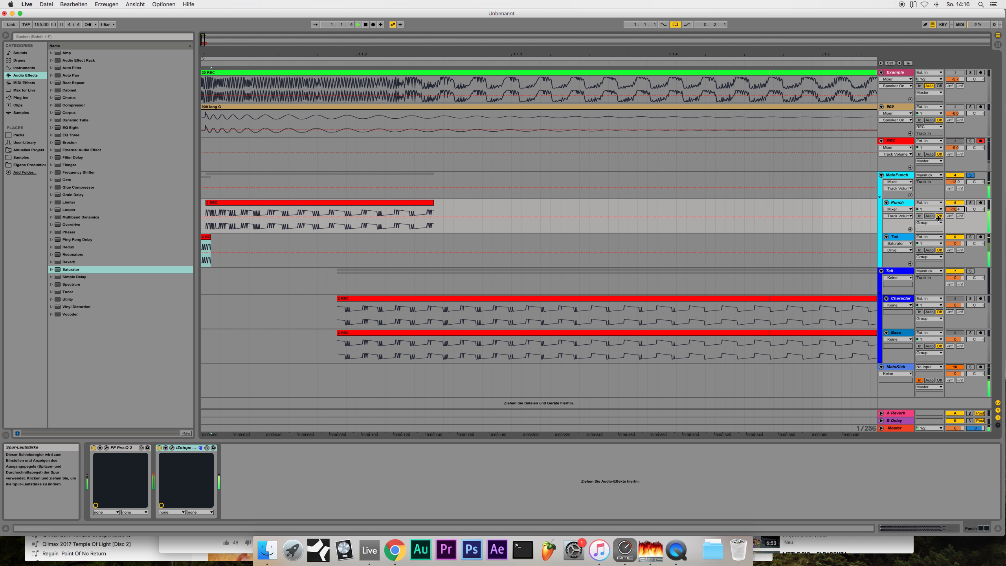
key("space")
Insert a new audio track into the MainPunch group between Punch and Tok, and name it Snare.
left_click(897, 237)
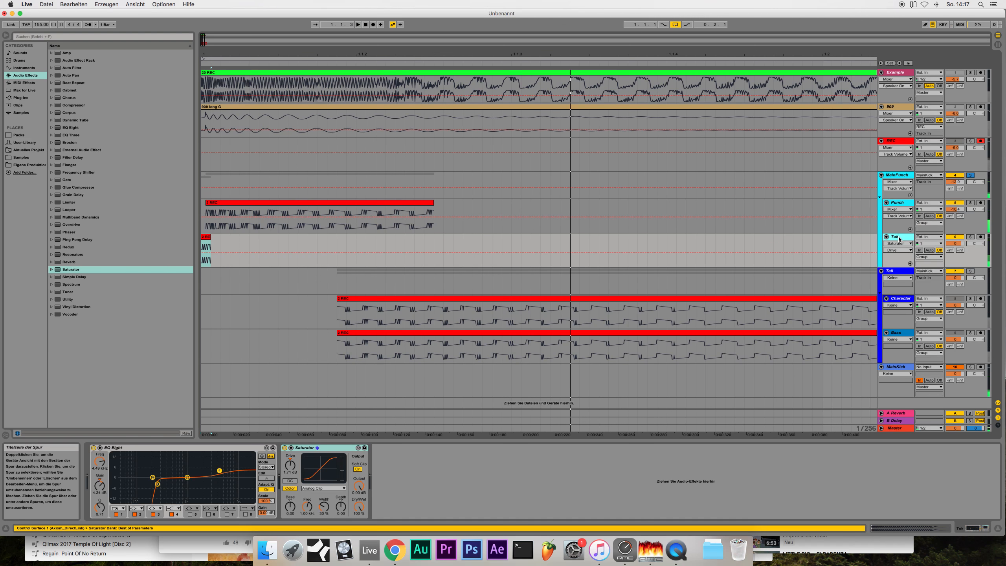
left_click(901, 203)
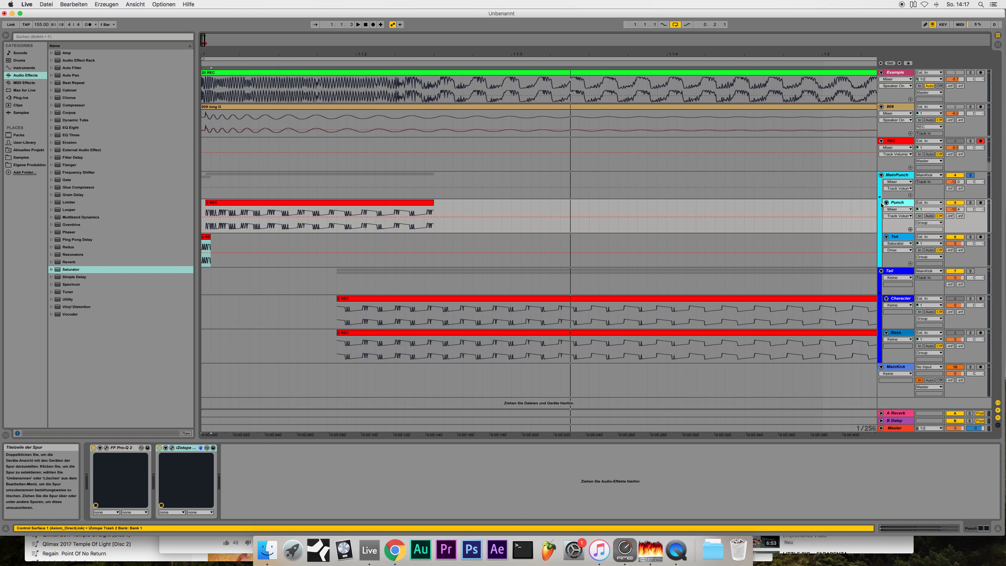
left_click(904, 176)
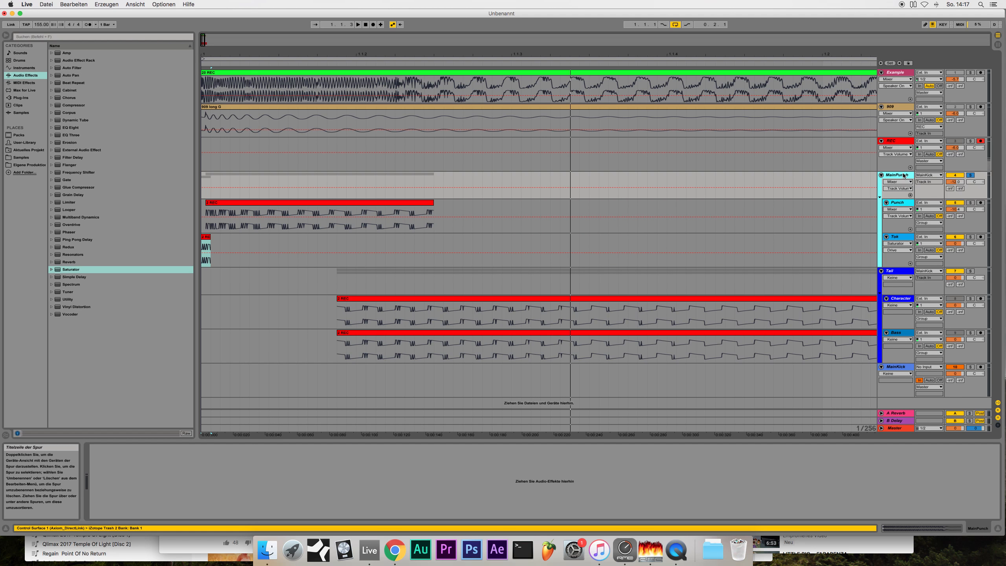
key("super+t")
left_click_drag(898, 272, 897, 235)
key("super+r")
type("Snare")
key("Return")
Place the VEC4 KickPunch sample from the Snares folder of Eigene Samples at the start of the Snare track.
left_click(21, 158)
left_click(52, 60)
left_click(56, 120)
left_click(82, 128)
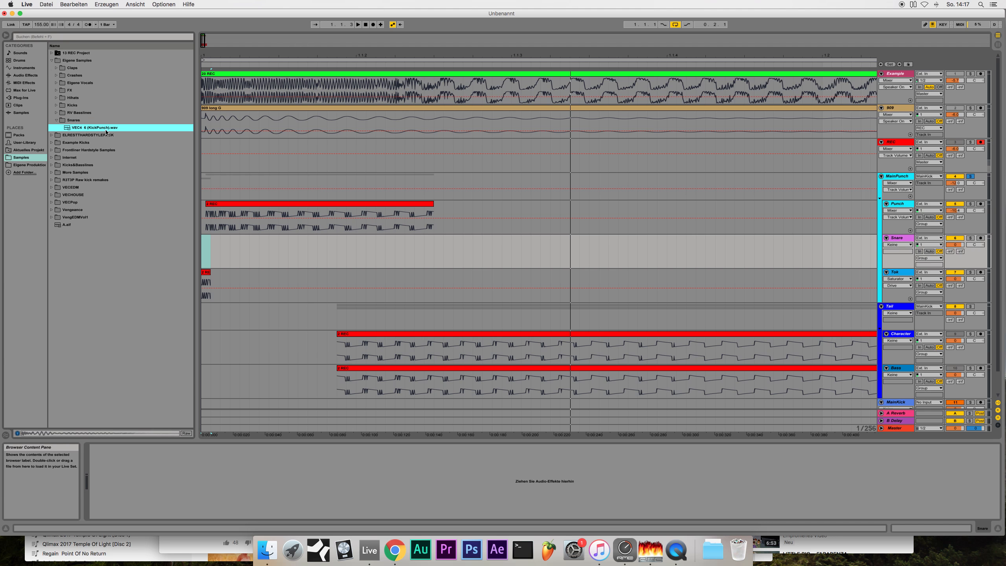
left_click_drag(106, 132, 212, 249)
Audition the Snare track in solo, followed by the whole MainPunch group.
left_click(970, 238)
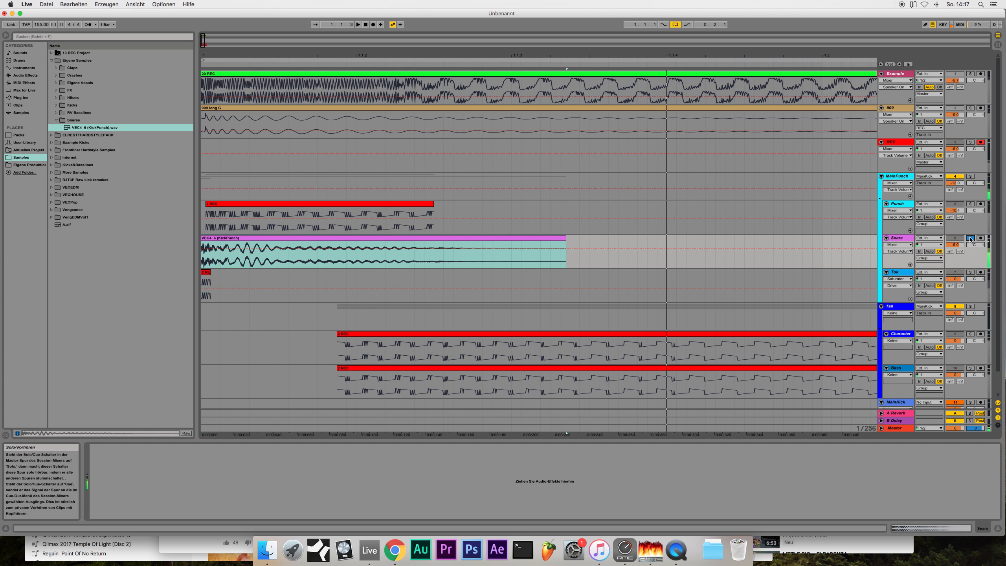
left_click(970, 239)
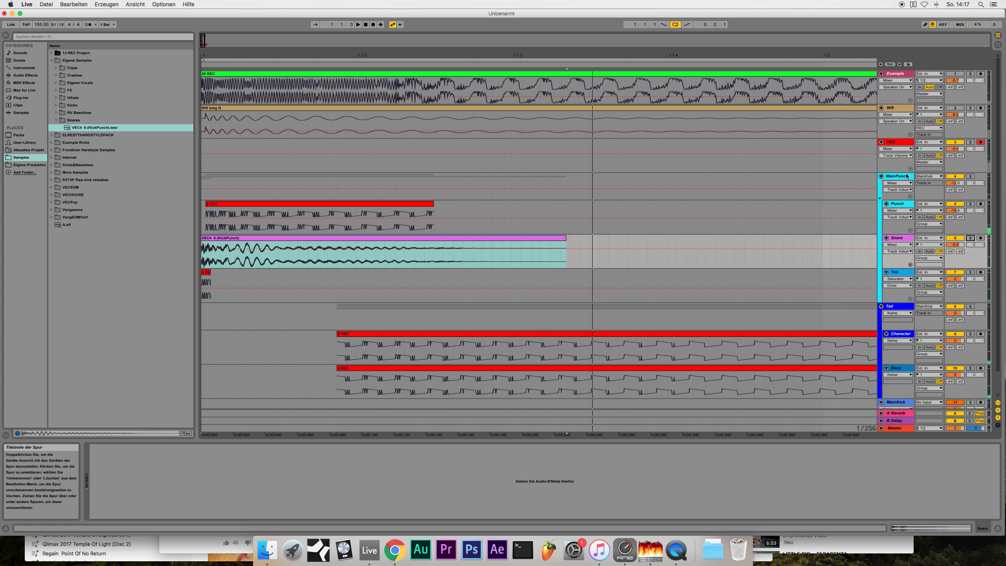
left_click(907, 177)
left_click(971, 177)
key("space")
Trim the soloed Snare clip to the Punch clip's end and add an EQ Eight with a low-mid dip and treble boost.
left_click(970, 238)
left_click_drag(566, 242, 431, 242)
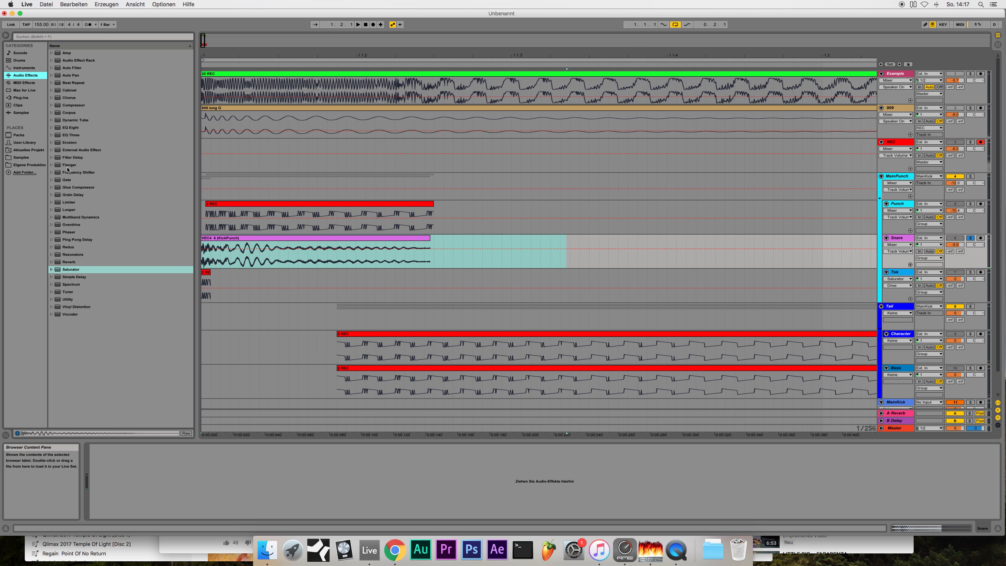
double_click(71, 128)
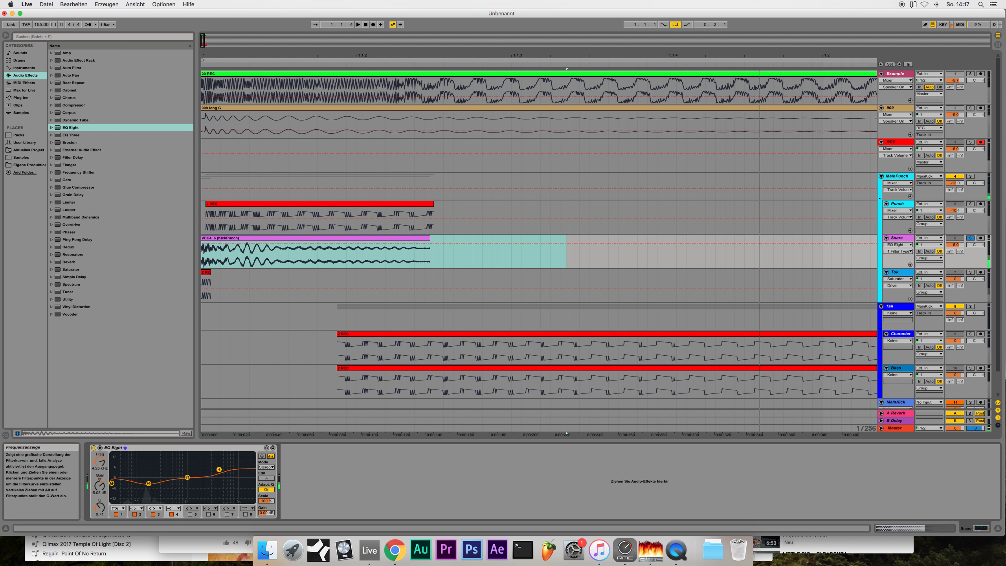
Solo the MainPunch group and listen to the equalised snare together with the Punch and Tok layers.
left_click(970, 176)
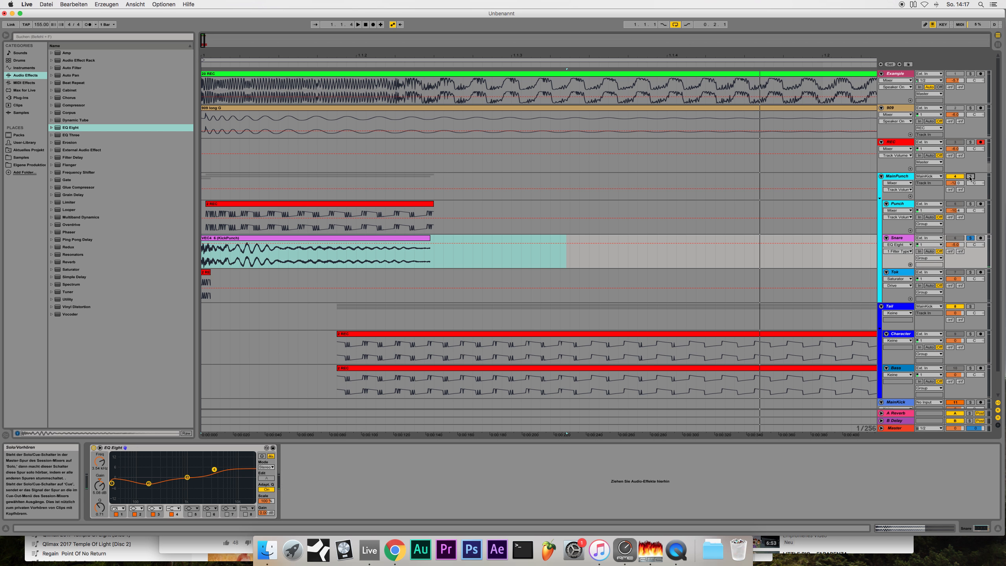
key("space")
key("space")
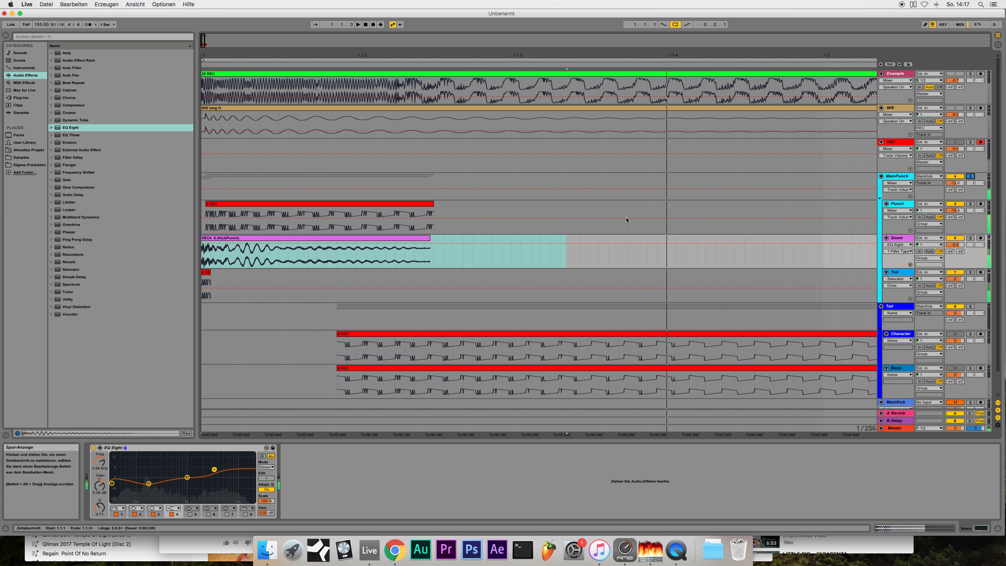
In the Punch track's Pro-Q 2, move the cut band into the boosted peak and retune the peak to about 546 Hz during playback.
left_click(903, 203)
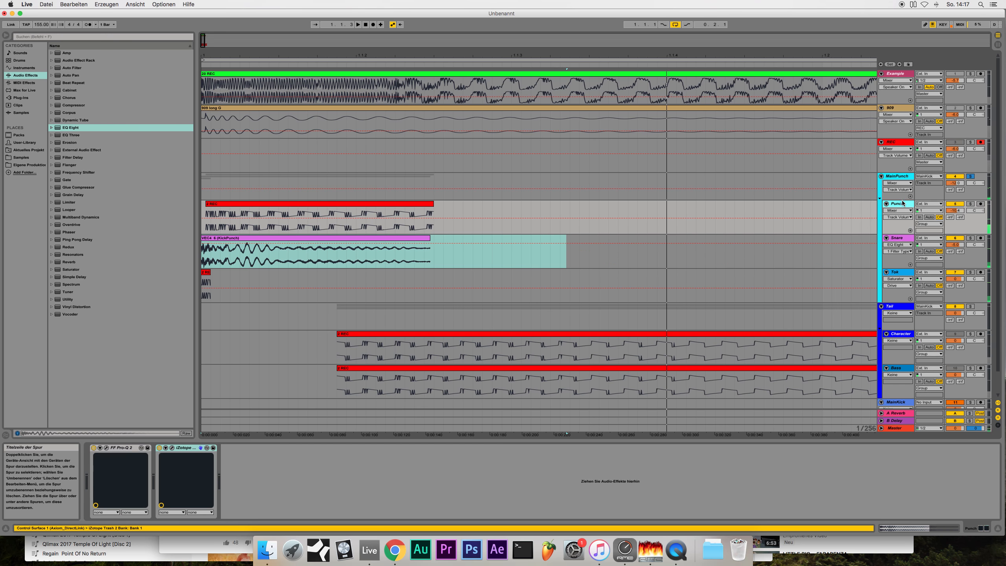
left_click(106, 448)
key("space")
left_click_drag(518, 260, 503, 274)
key("space")
key("space")
left_click_drag(533, 134, 538, 135)
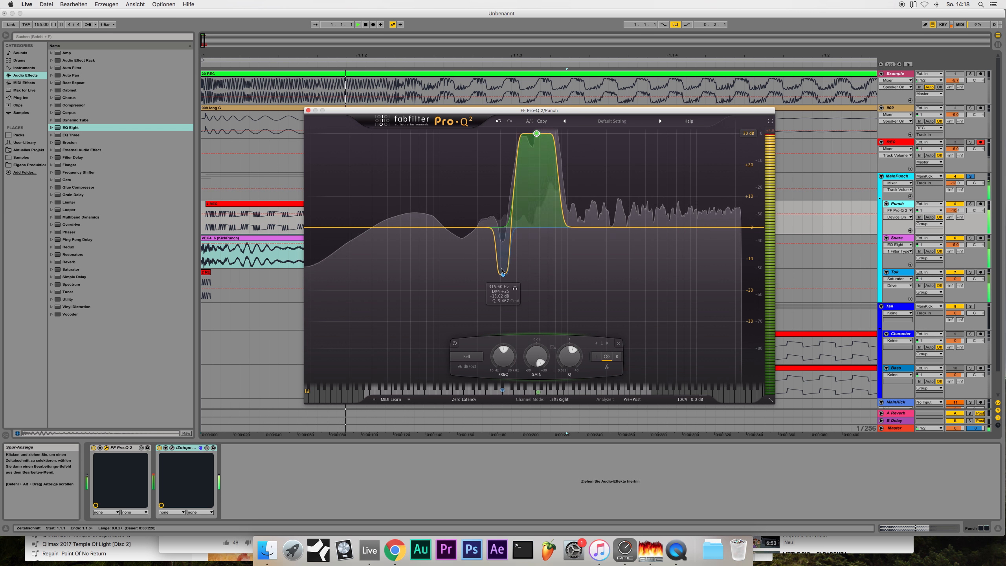
left_click_drag(503, 274, 545, 269)
key("space")
key("space")
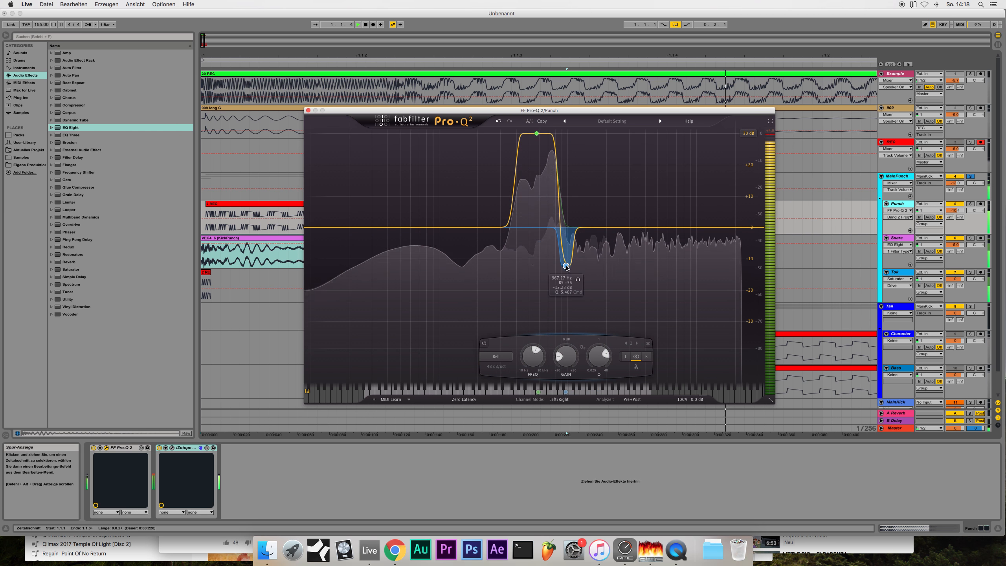
left_click_drag(537, 134, 534, 134)
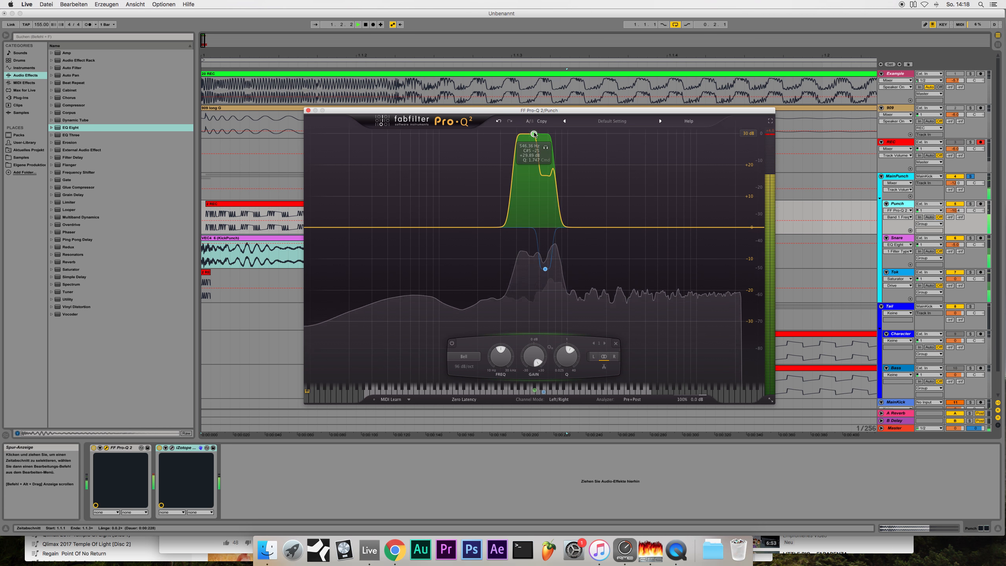
left_click(308, 110)
Add the ValhallaRoom reverb to the MainPunch group and audition it during playback.
left_click(903, 178)
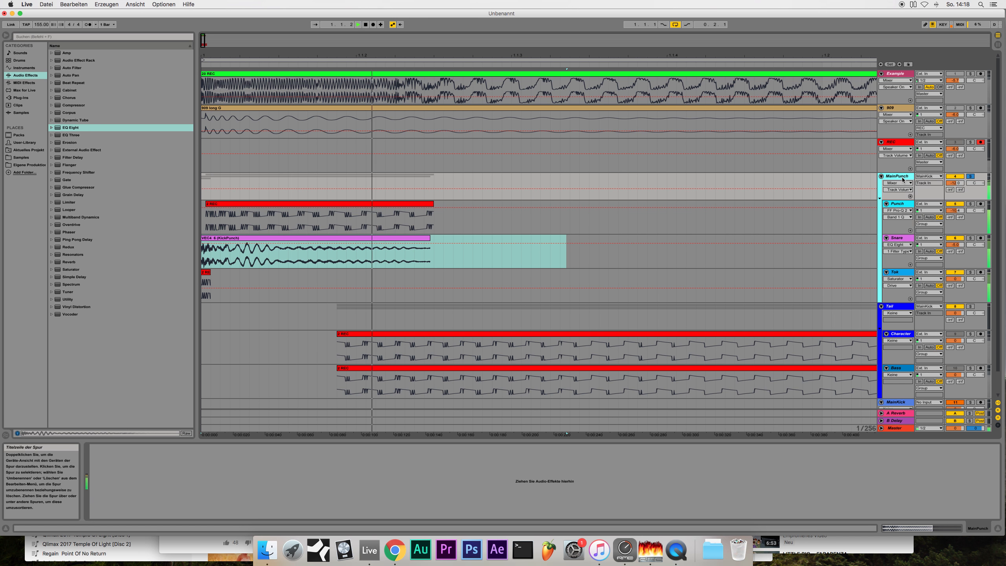
key("space")
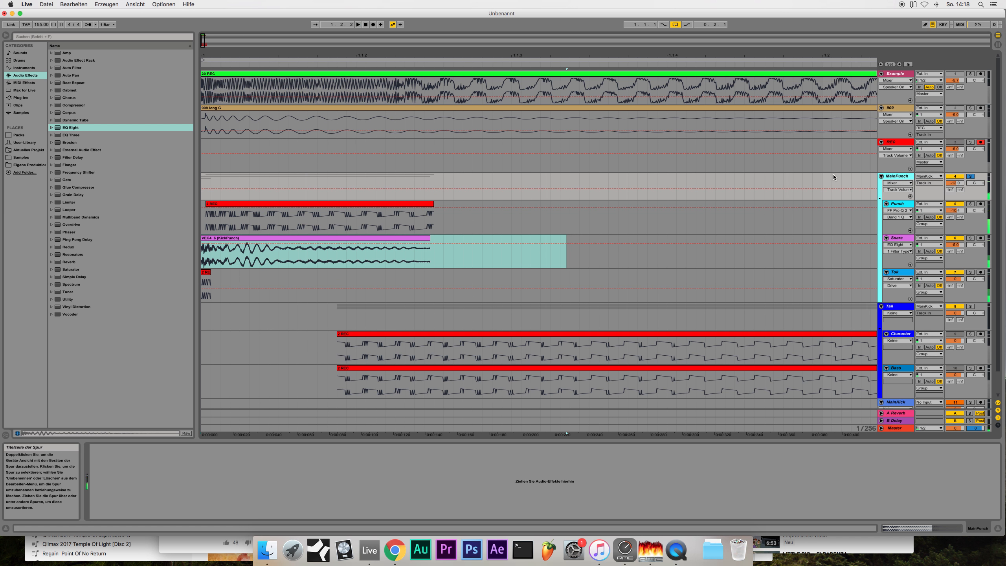
left_click(21, 97)
left_click(70, 105)
double_click(84, 112)
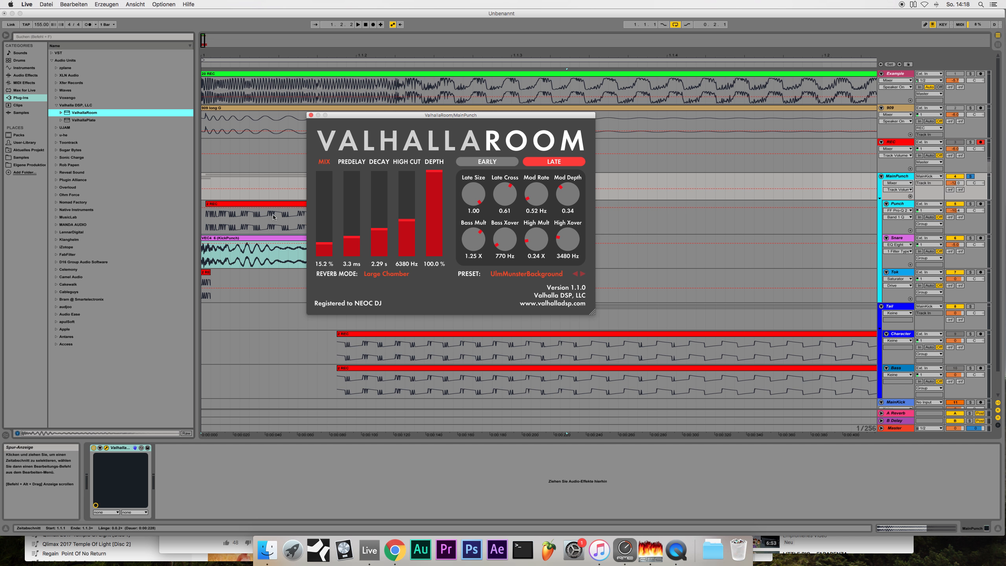
key("space")
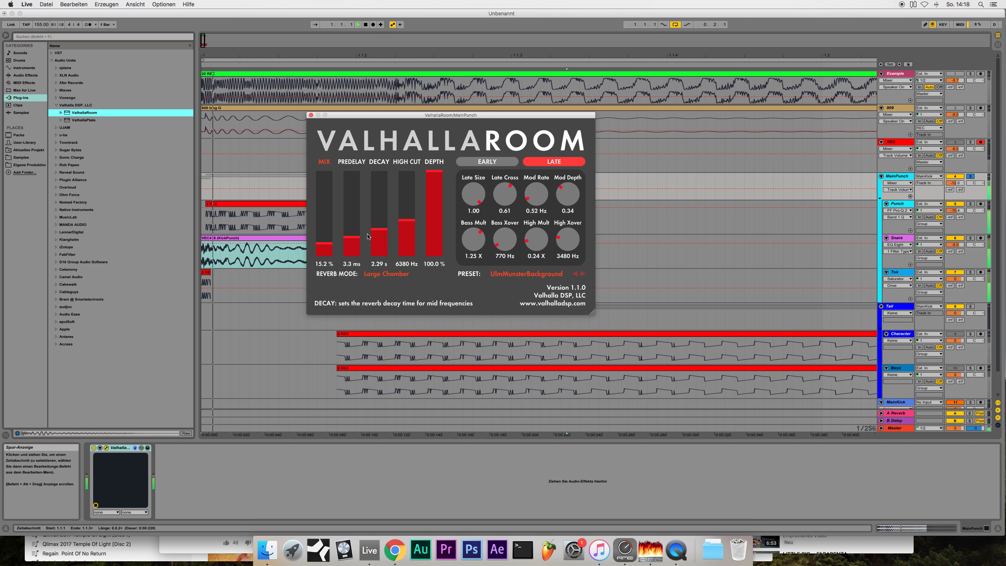
left_click(311, 115)
key("space")
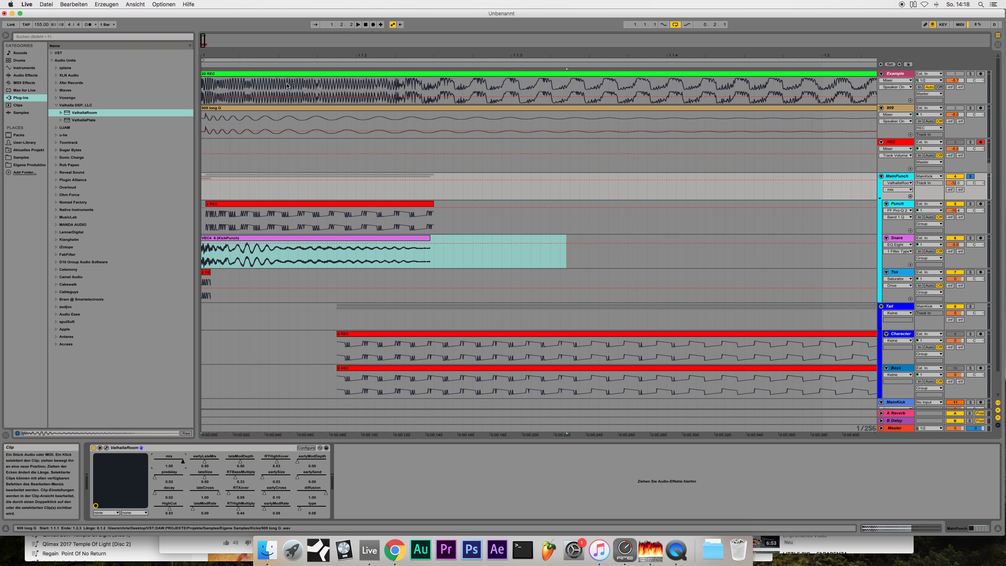
Automate the ValhallaRoom mix on MainPunch from 0 up to about 0.11 after the Punch clip and back down to 0.
left_click_drag(203, 39, 726, 157)
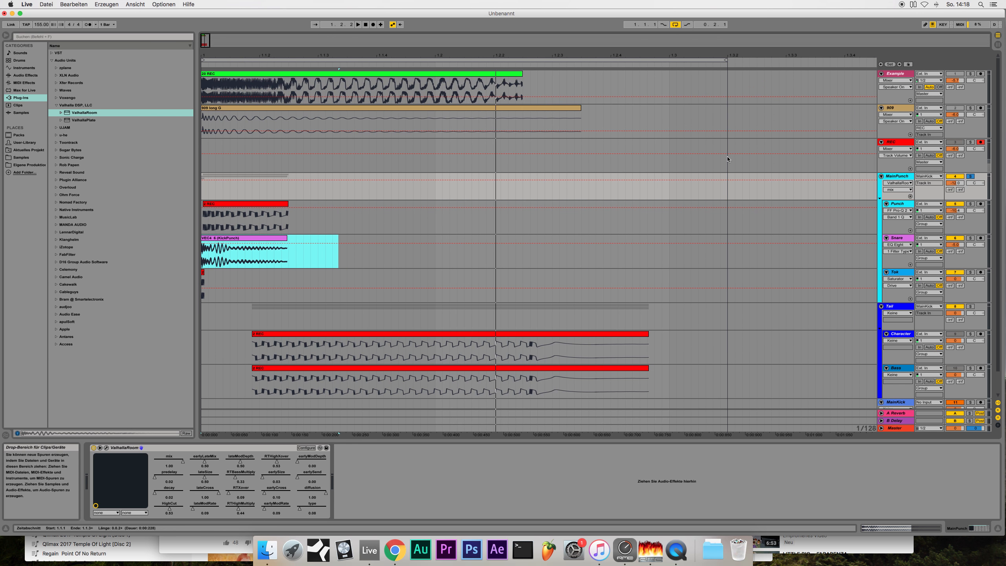
left_click_drag(898, 200, 899, 253)
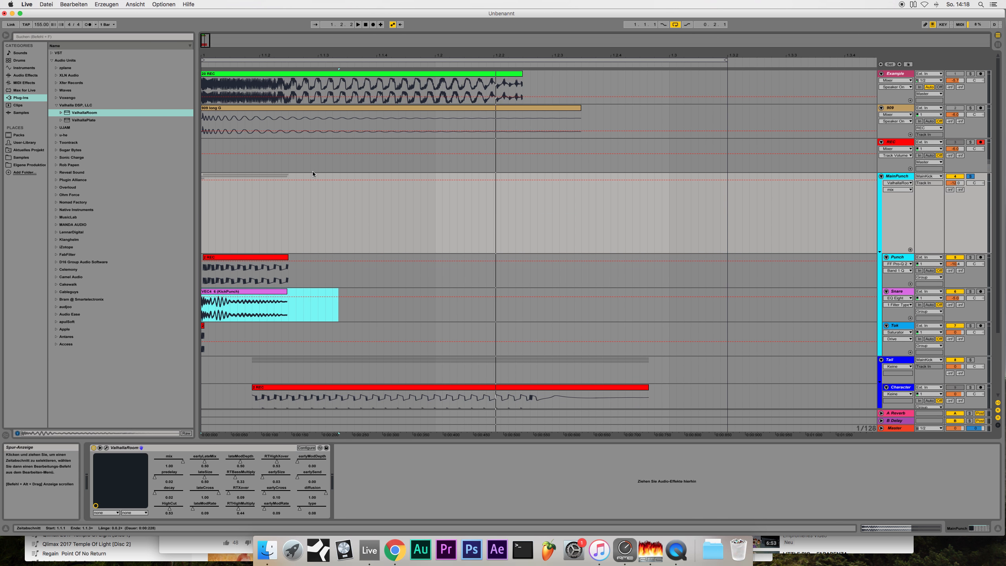
left_click_drag(309, 180, 330, 256)
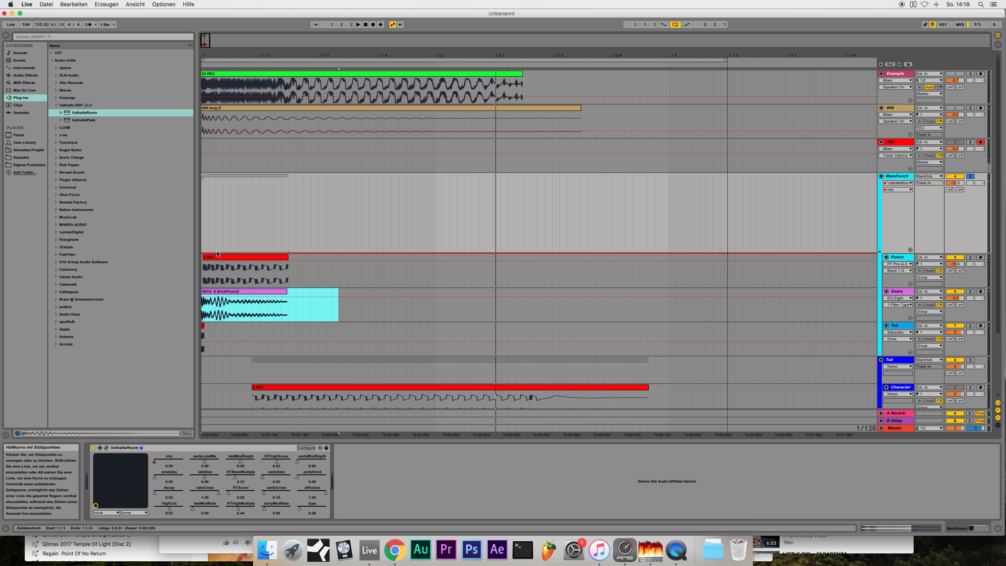
left_click_drag(340, 253, 406, 244)
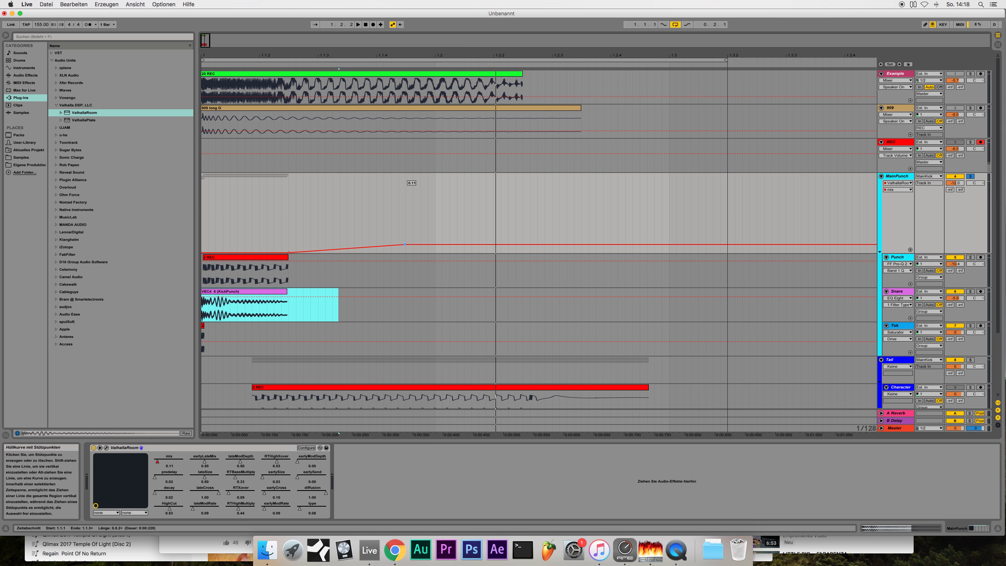
left_click(436, 244)
left_click_drag(467, 245, 466, 253)
key("space")
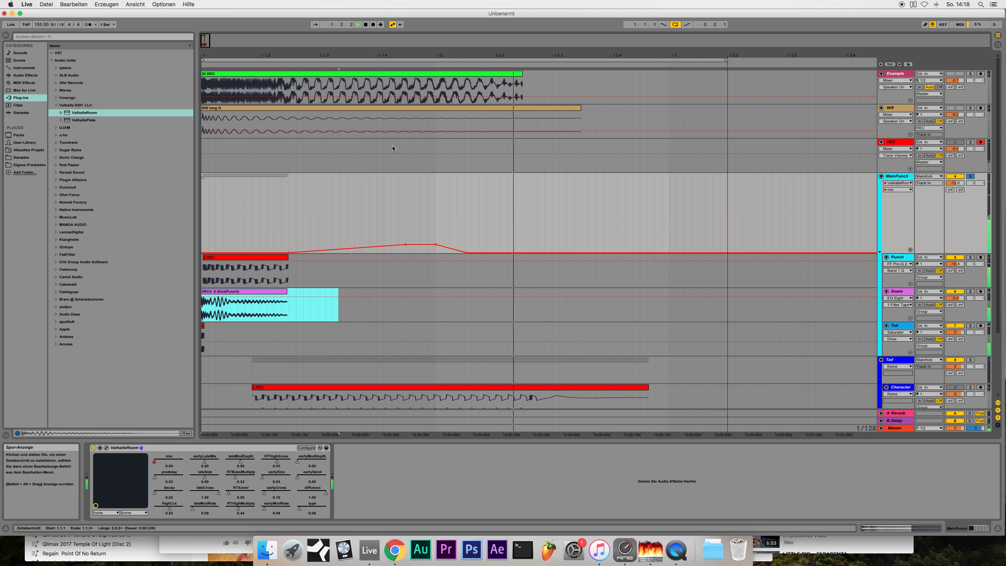
Raise the MainPunch group's volume, and solo the Punch track and raise its volume too.
scroll(805, 162, "down", 2)
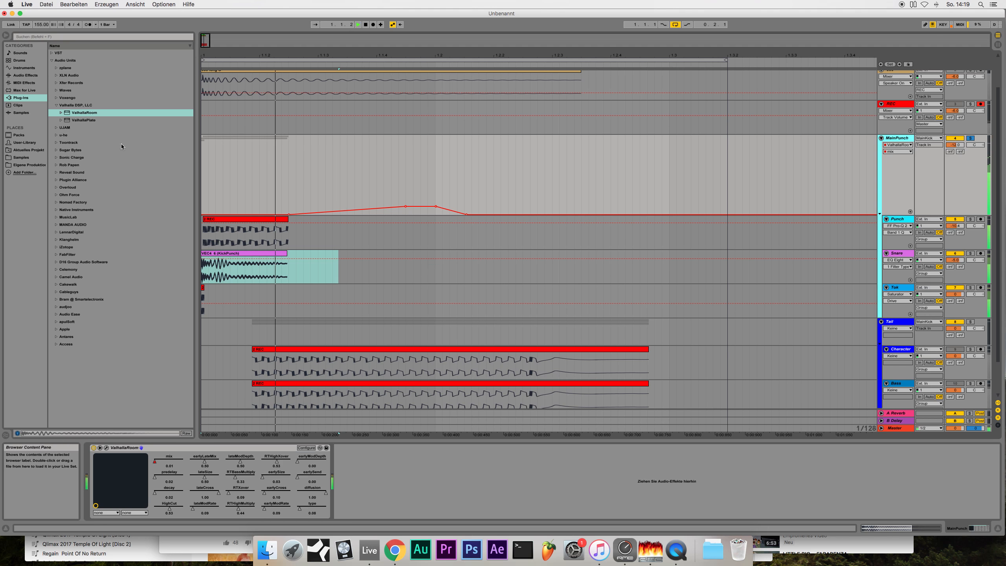
left_click(956, 145)
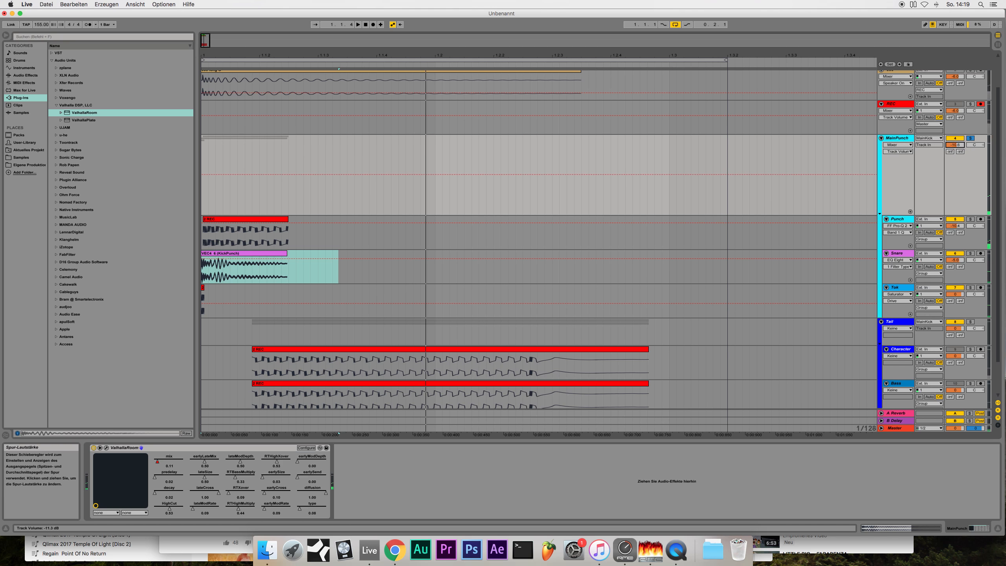
left_click_drag(956, 147, 957, 139)
left_click(971, 219)
left_click_drag(955, 226, 955, 214)
Add an EQ Eight after Trash 2 on the Punch track, with a midrange boost and a low cut at about 52 Hz.
left_click(26, 75)
left_click_drag(70, 128, 317, 481)
left_click_drag(318, 477, 306, 470)
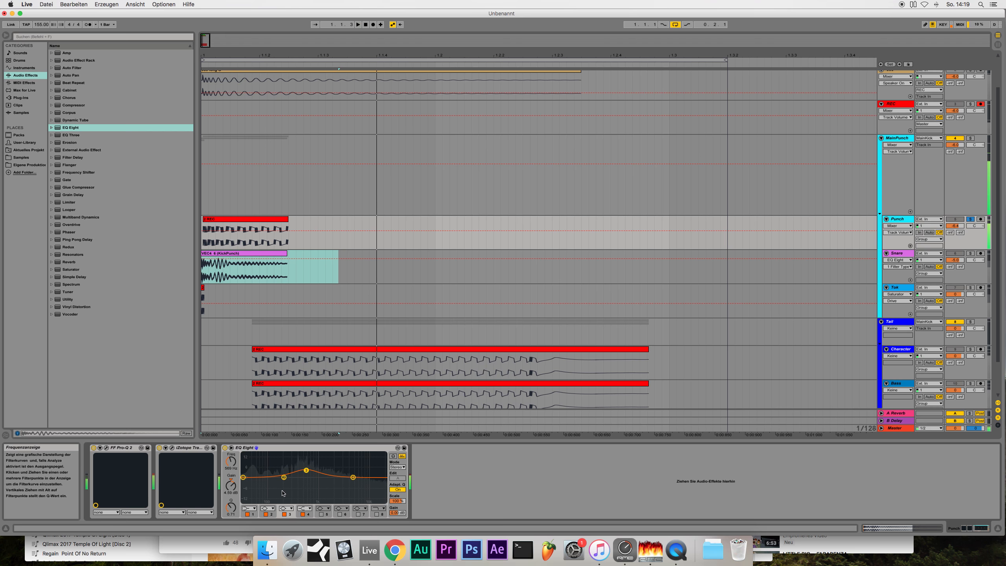
left_click(249, 508)
left_click(249, 513)
left_click_drag(244, 485, 254, 485)
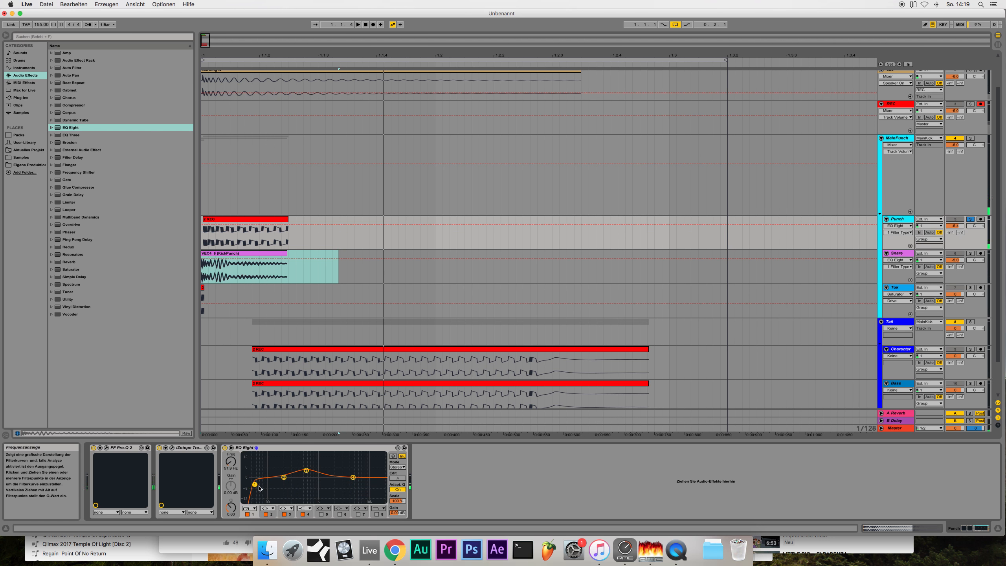
key("space")
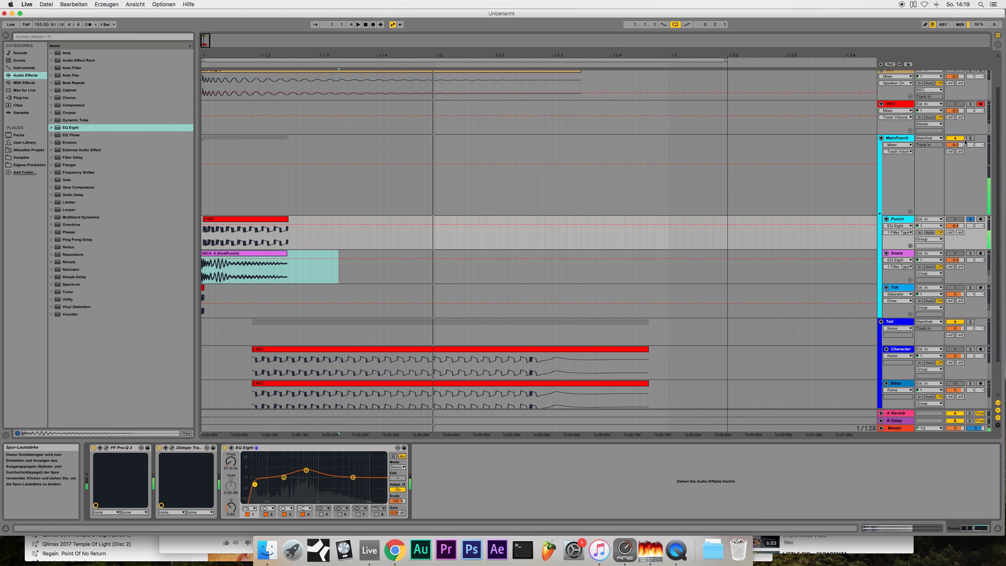
Audition the MainPunch group in solo, followed by the Tail group.
left_click(969, 139)
key("space")
left_click(969, 138)
scroll(931, 238, "down", 3)
left_click(897, 283)
left_click(970, 283)
left_click(898, 282)
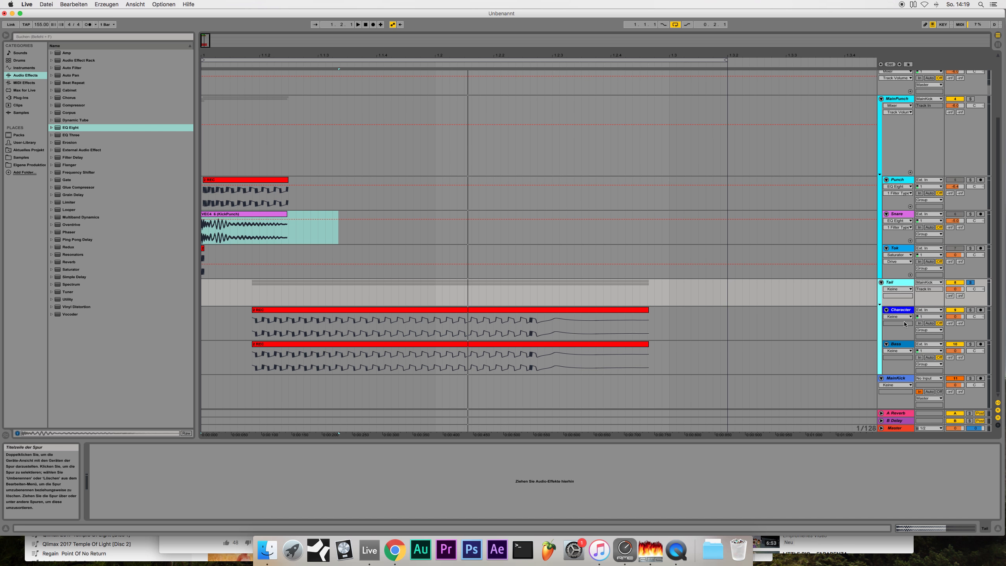
Solo the Character track and add iZotope Trash 2 followed by an EQ Eight with a low cut.
left_click(903, 311)
left_click(971, 309)
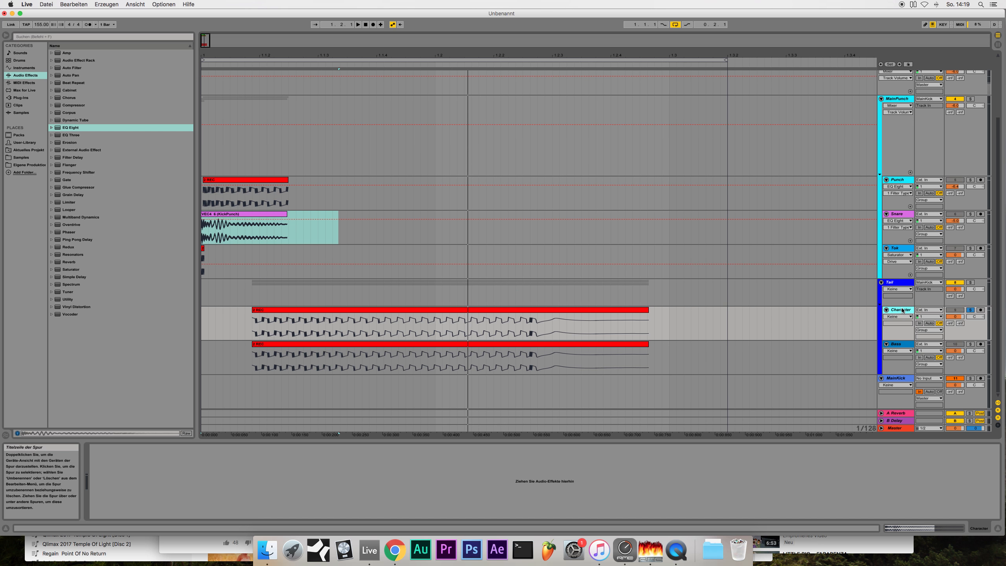
left_click(21, 98)
left_click_drag(86, 254, 280, 317)
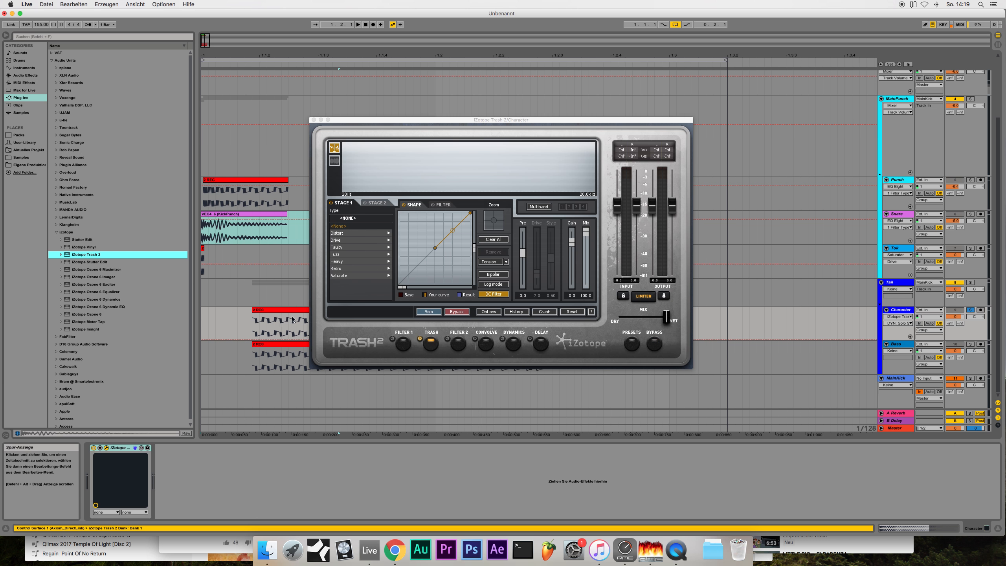
left_click(313, 120)
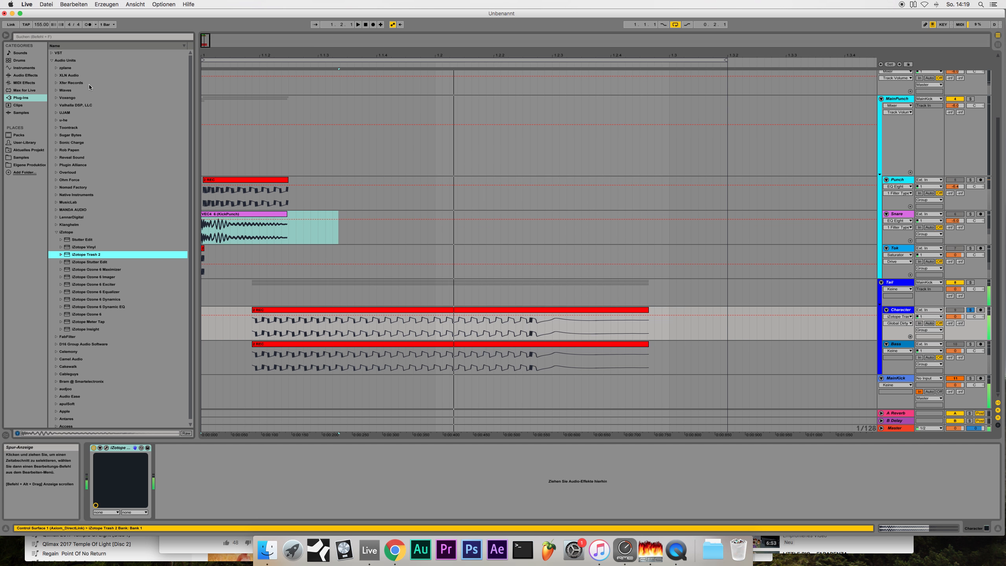
left_click(23, 76)
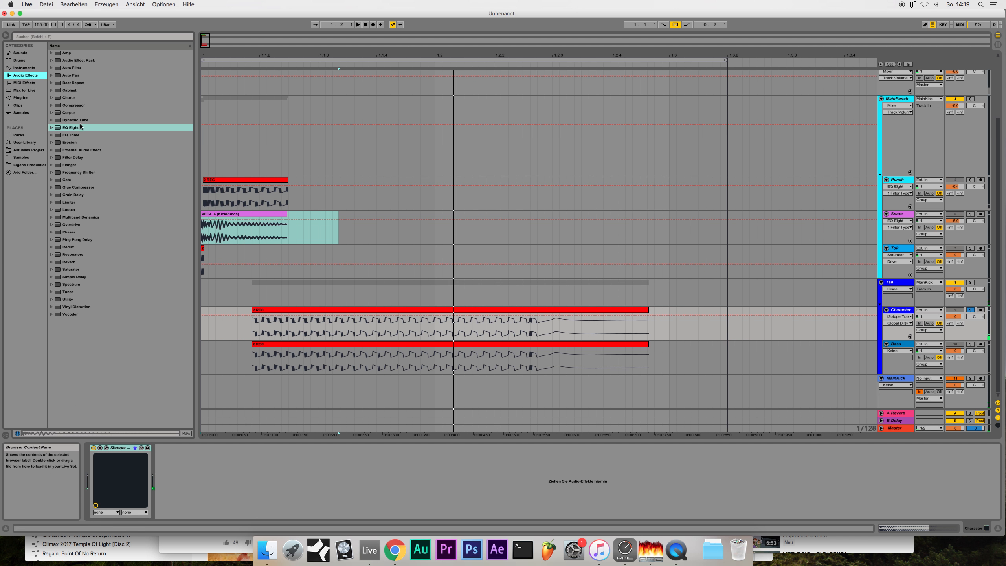
left_click_drag(76, 128, 237, 481)
Shorten the Character clip with a fade-out at its end and lower the track's volume.
left_click_drag(648, 310, 466, 310)
left_click_drag(465, 316, 426, 316)
left_click_drag(955, 317, 955, 325)
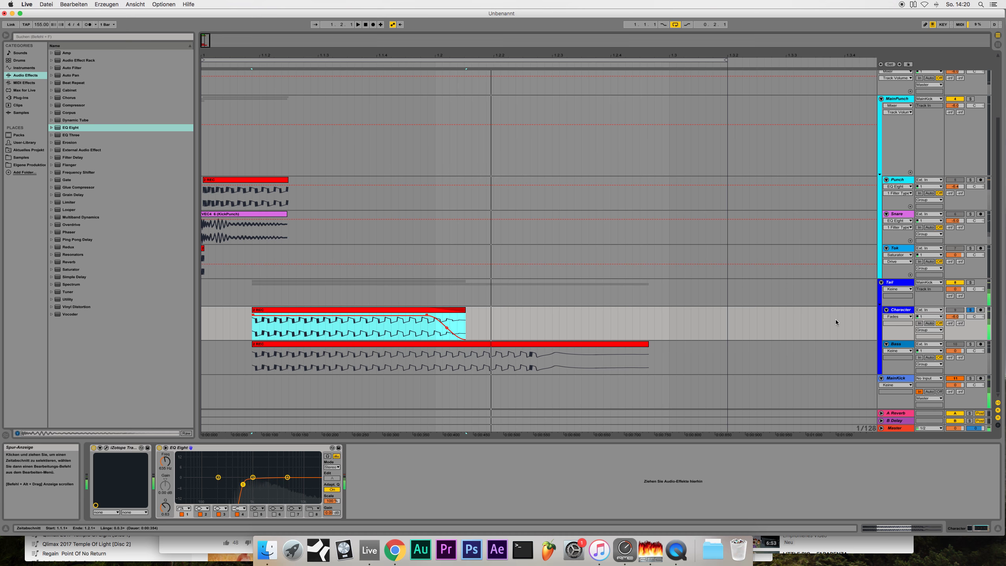
Add an EQ Eight with a high cut at about 130 Hz to the soloed Bass track and trim its clip to the Character clip's end.
left_click(899, 345)
left_click(970, 344)
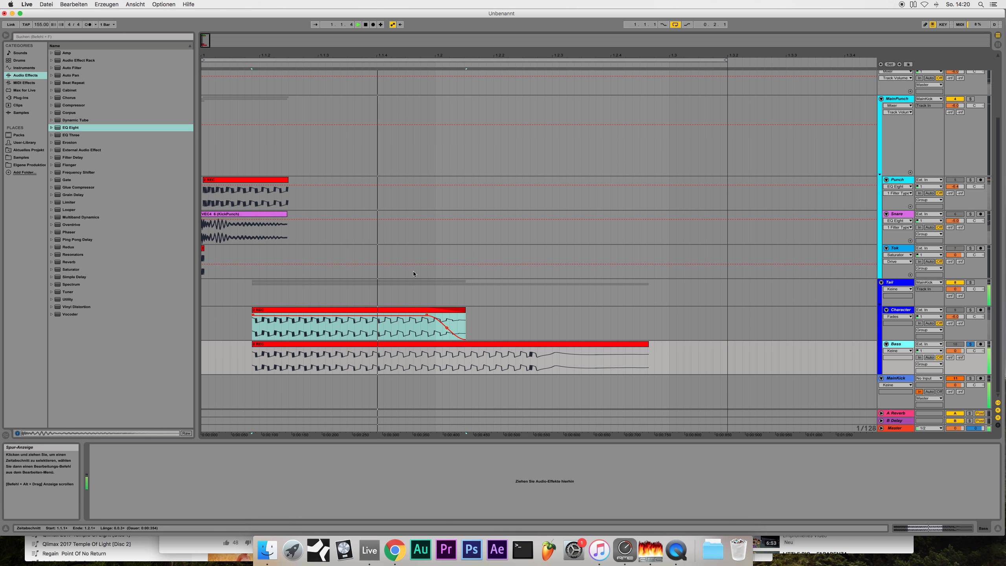
left_click_drag(71, 128, 159, 478)
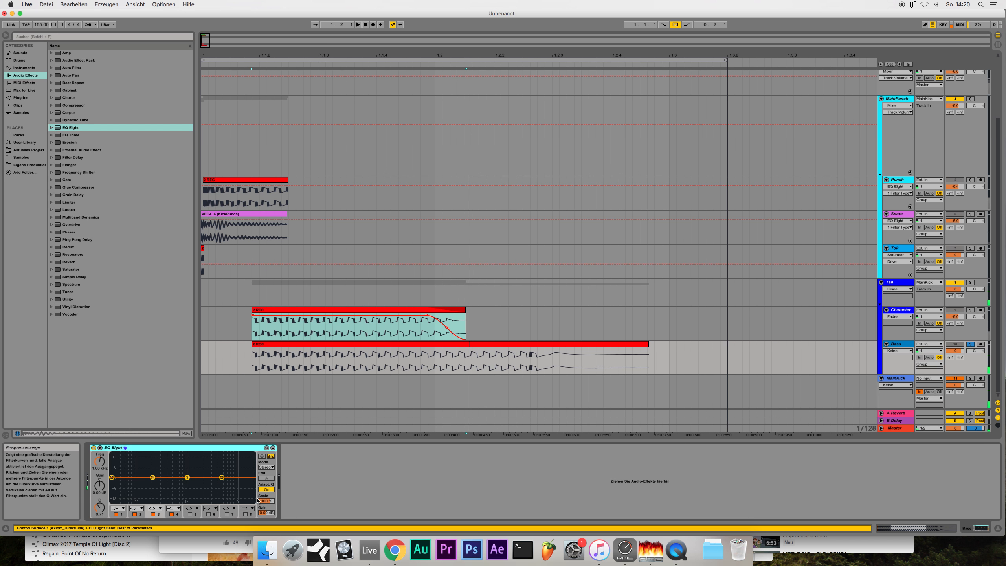
key("space")
left_click_drag(249, 483, 144, 483)
left_click_drag(649, 344, 465, 344)
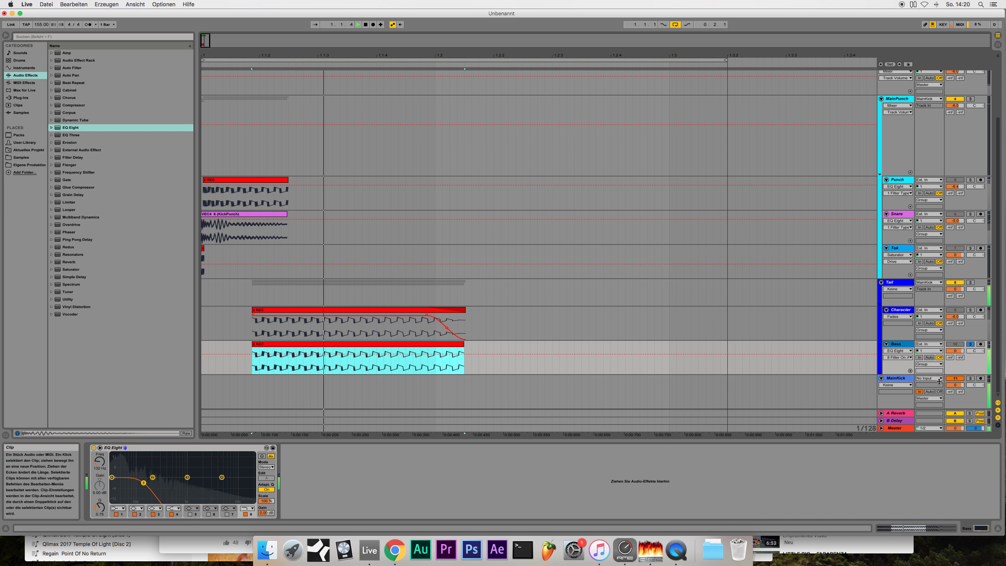
Add a fade-out to the end of the Bass clip and take the Tail group out of solo.
left_click(898, 350)
left_click(898, 373)
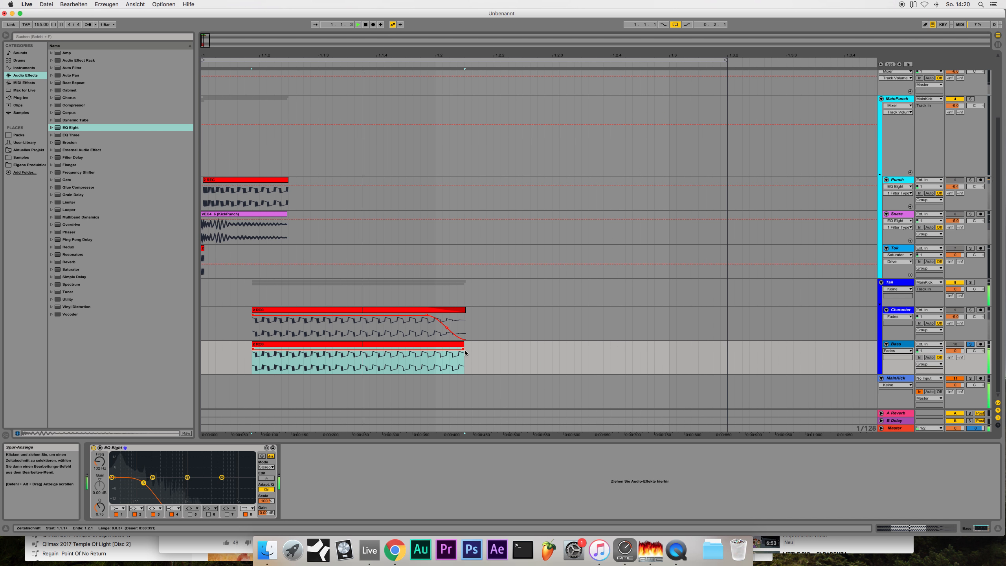
left_click_drag(463, 348, 435, 348)
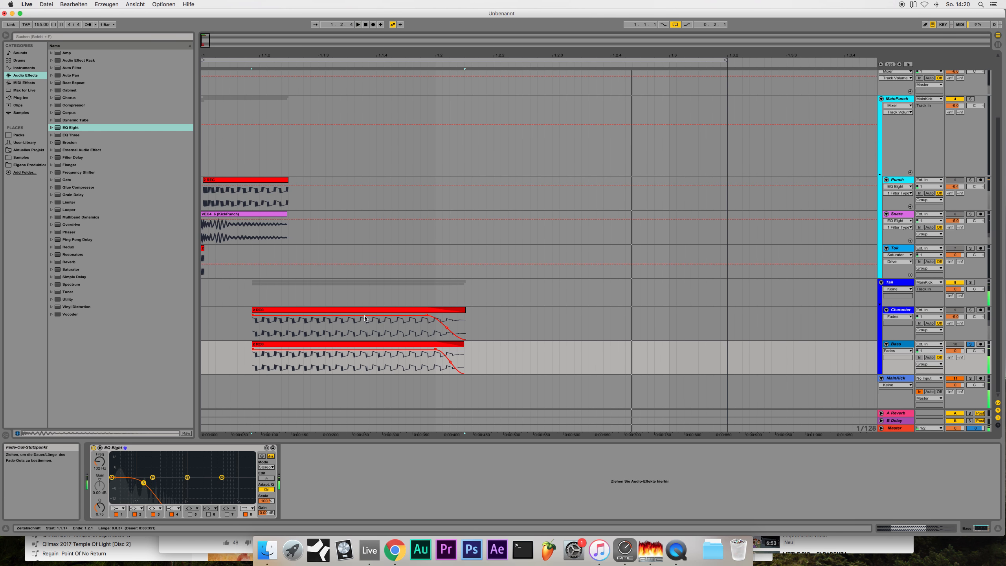
left_click(971, 283)
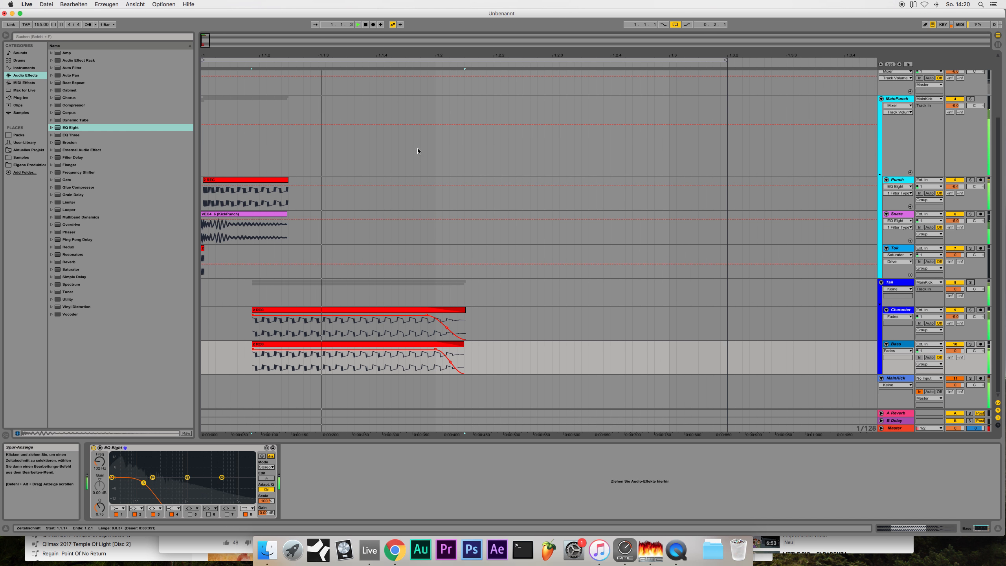
Shorten the arrangement loop to a length of 0.1.0 and play back all kick layers together.
left_click(365, 24)
left_click_drag(726, 59, 434, 59)
key("space")
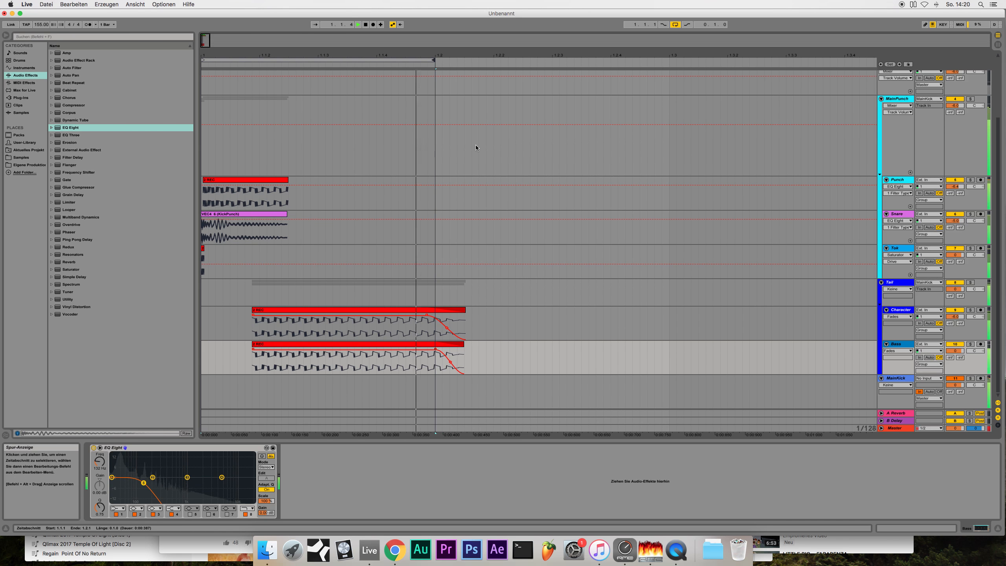
scroll(476, 147, "up", 4)
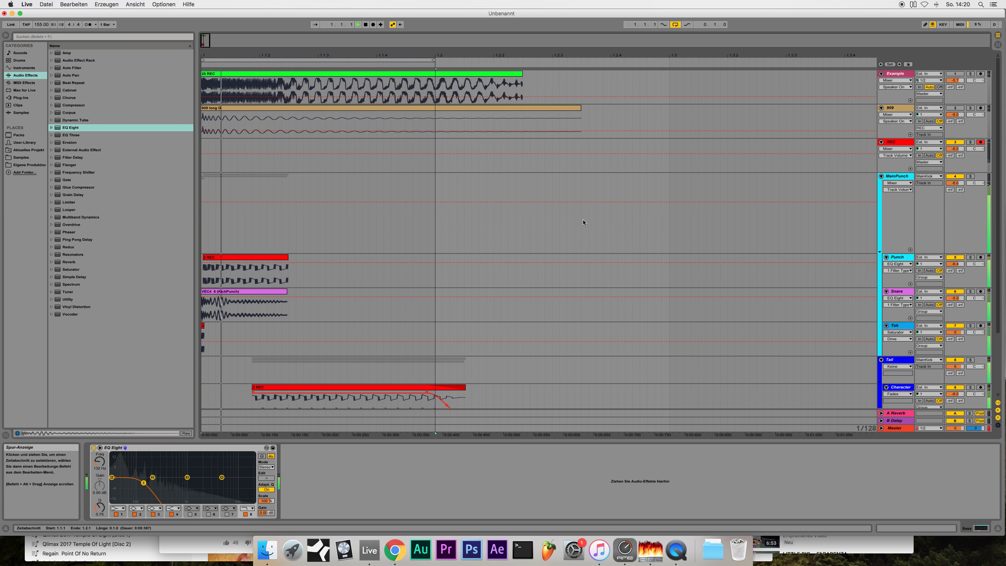
Solo the MainPunch group and compare the Punch track with FF Pro-Q 2 bypassed and active.
left_click(970, 176)
left_click(898, 257)
left_click(93, 448)
left_click(93, 447)
left_click(970, 176)
left_click_drag(208, 41, 218, 39)
key("space")
scroll(808, 188, "down", 4)
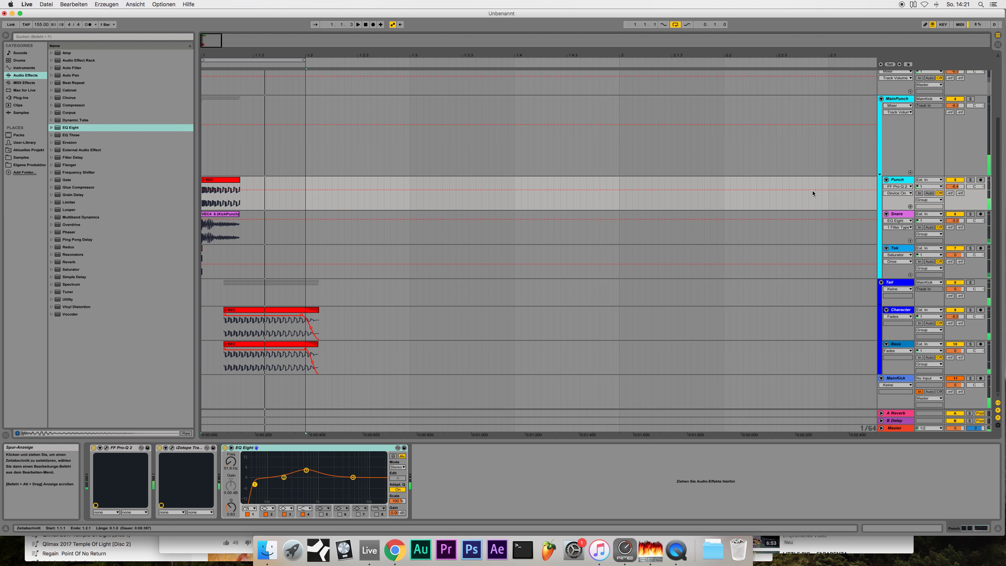
Arm the MainKick track, extend the loop to a length of 0.1.2 and record the combined layers.
left_click(900, 379)
left_click(980, 378)
left_click_drag(304, 60, 357, 60)
left_click(373, 25)
key("space")
Zoom in on the recorded MainKick clip and delete it.
left_click_drag(253, 55, 253, 88)
left_click_drag(536, 392, 260, 392)
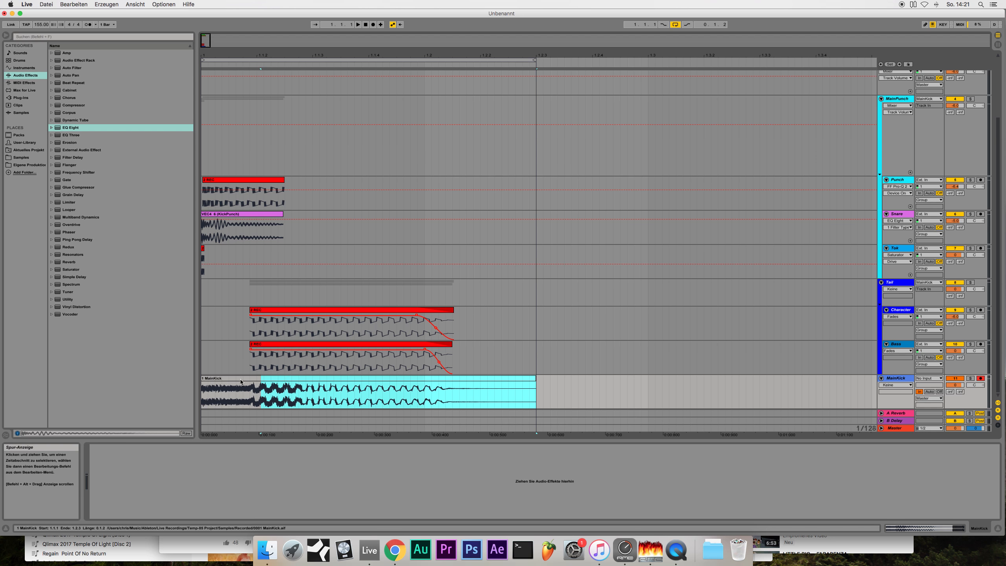
left_click(290, 379)
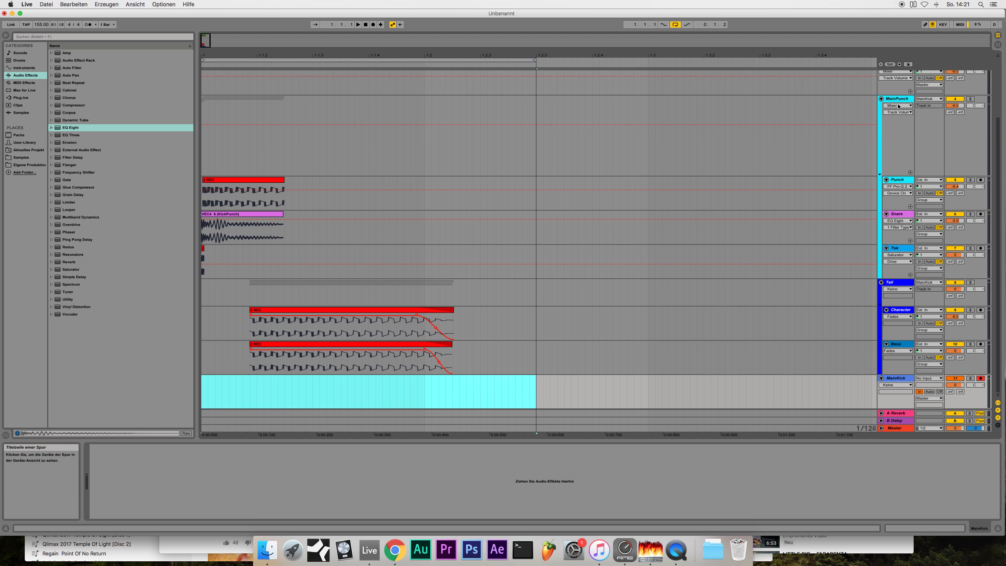
Add a Utility before ValhallaRoom on the MainPunch group and show its Gain automation.
left_click(864, 146)
scroll(864, 145, "up", 3)
left_click_drag(67, 299, 101, 465)
left_click(105, 469)
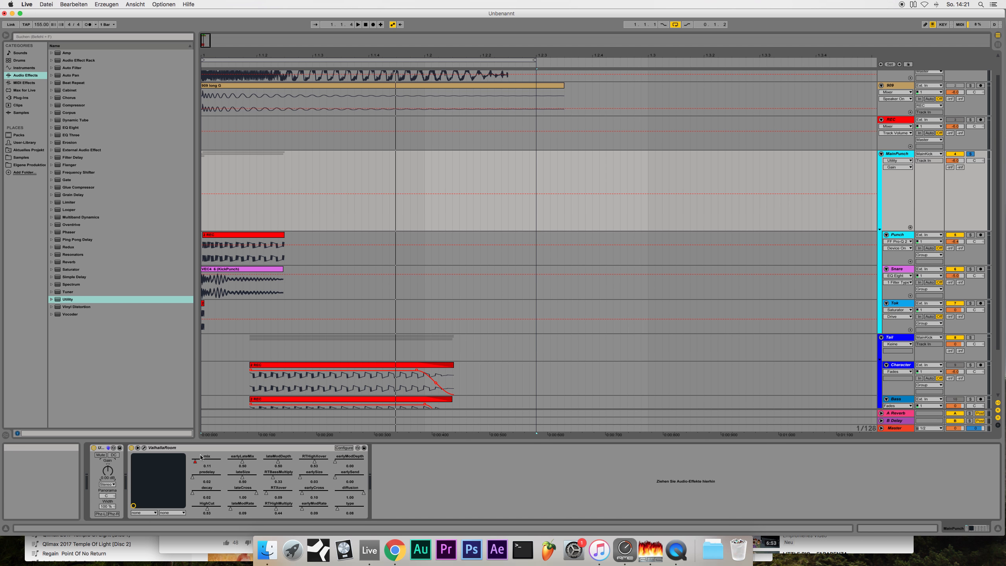
Move the Character and Bass clips together slightly later so they overlap less with the punch clips.
scroll(275, 173, "up", 3)
scroll(275, 174, "down", 2)
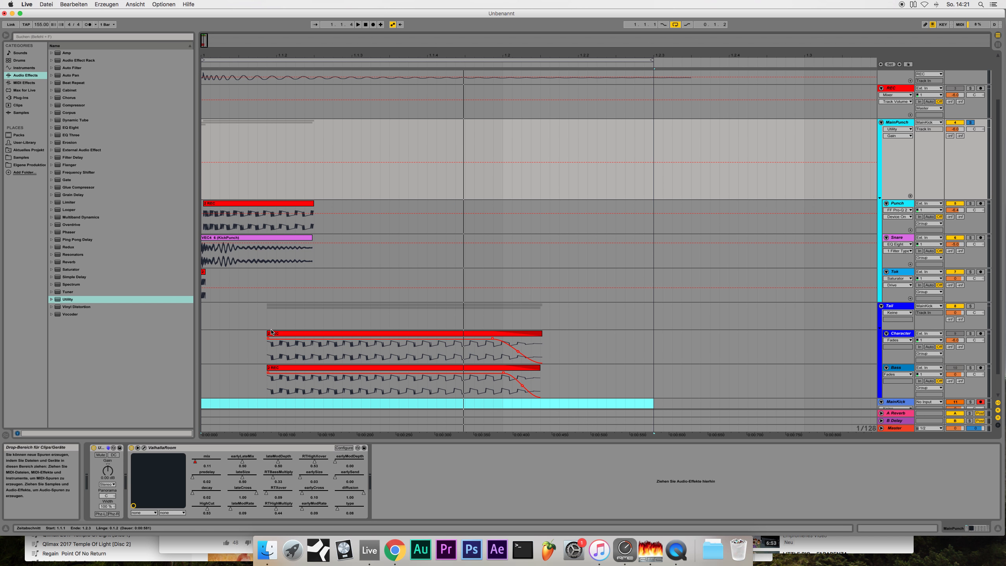
scroll(278, 334, "down", 2)
left_click_drag(279, 335, 320, 345)
left_click_drag(283, 310, 297, 305)
scroll(296, 289, "up", 5)
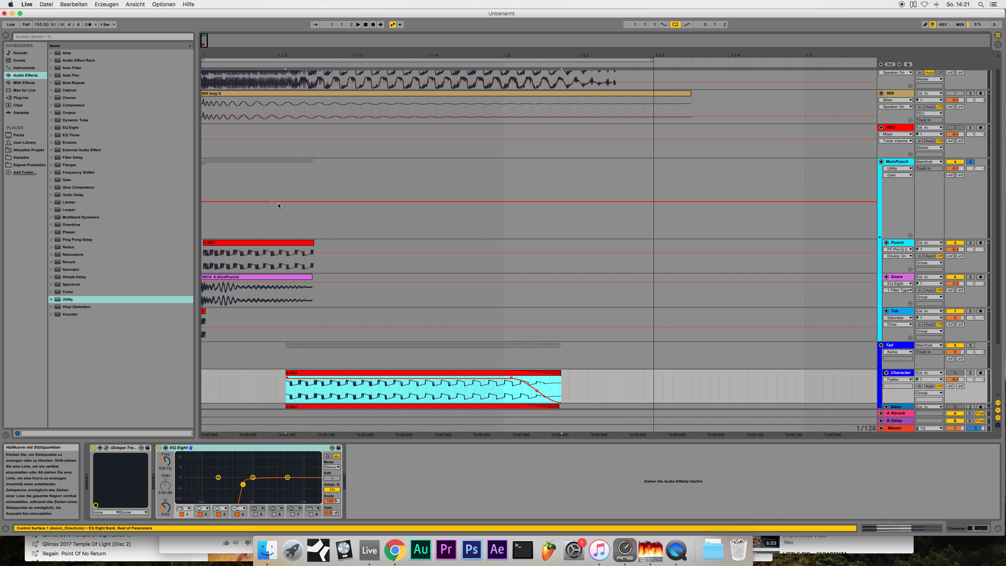
Automate MainPunch's Utility Gain to ramp to minimum from the Tail clips' start and recover just before the loop end, auditioning the result.
left_click(285, 203)
left_click_drag(292, 204, 311, 238)
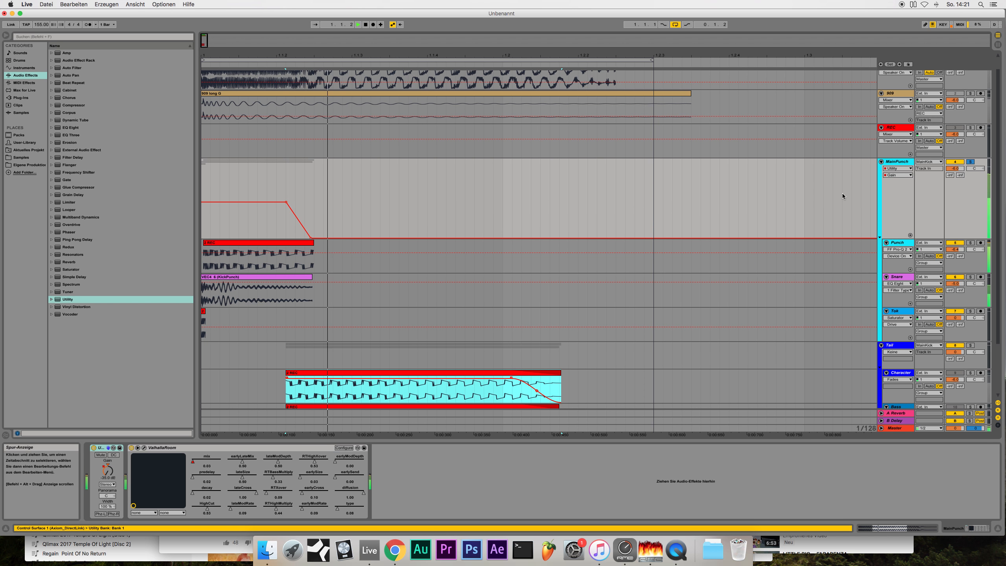
key("space")
key("space")
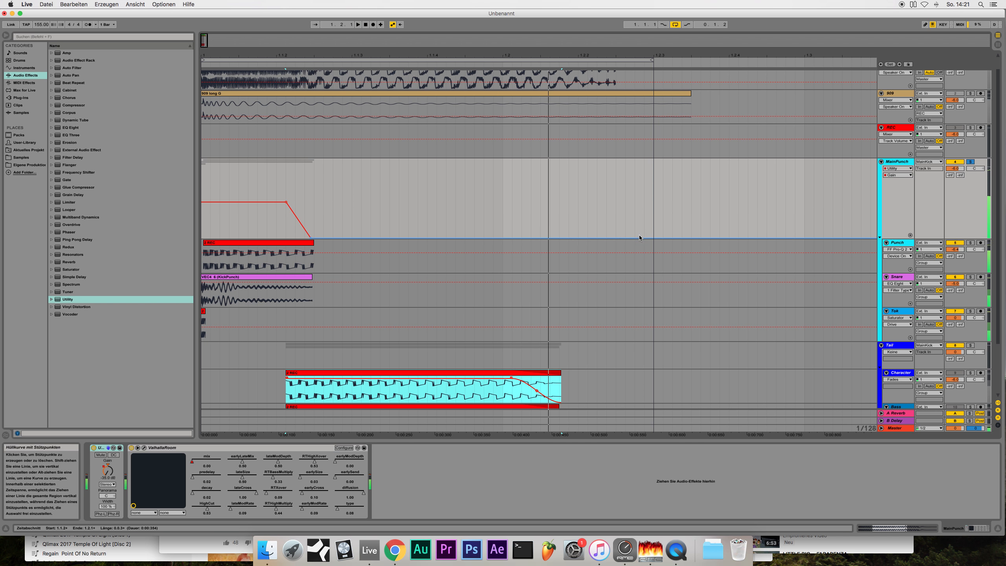
left_click_drag(638, 238, 638, 202)
key("space")
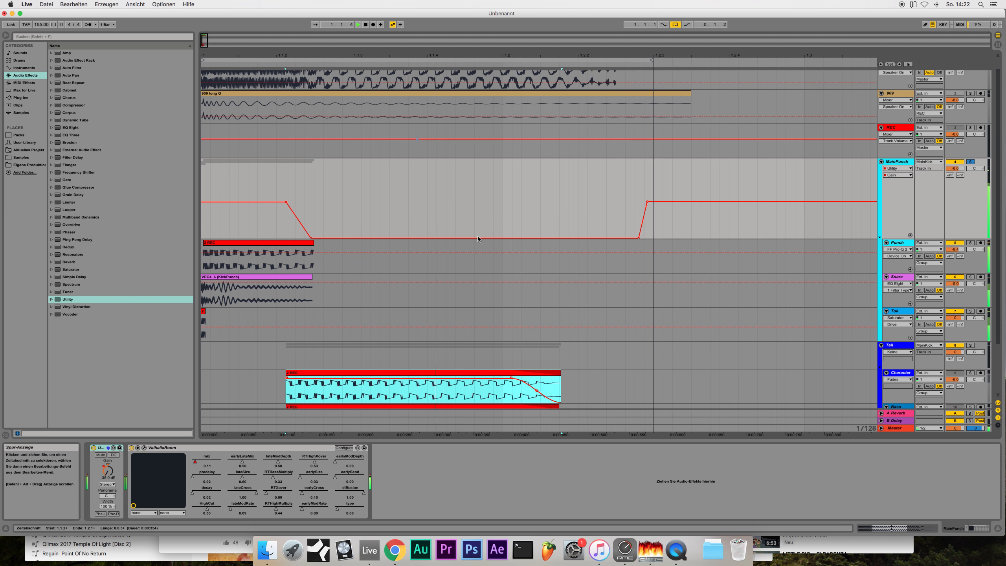
key("space")
Solo the Tail group, add a Utility to it, show its Gain automation and enlarge the group's lane.
scroll(456, 263, "down", 2)
scroll(423, 286, "down", 2)
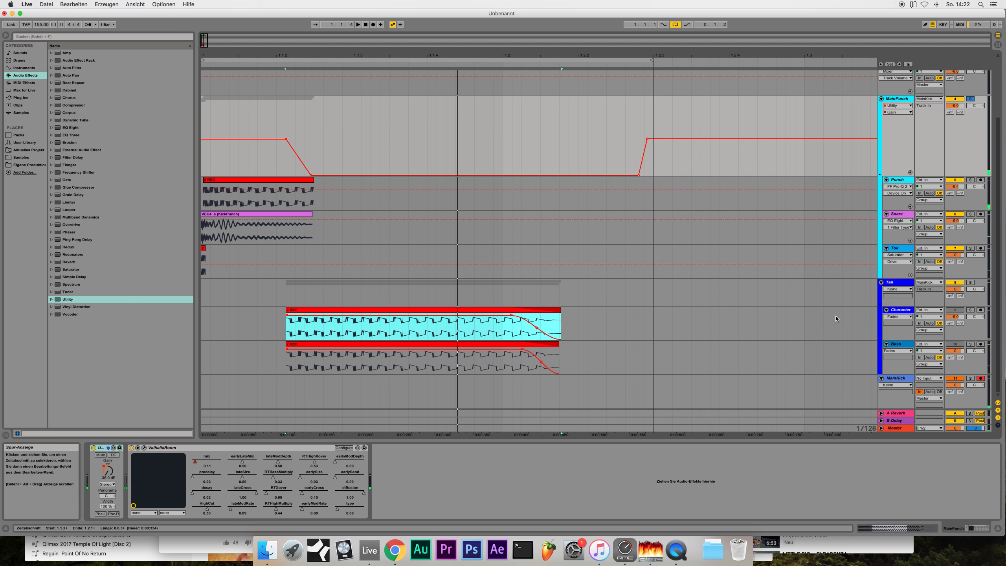
left_click(971, 282)
left_click(971, 282)
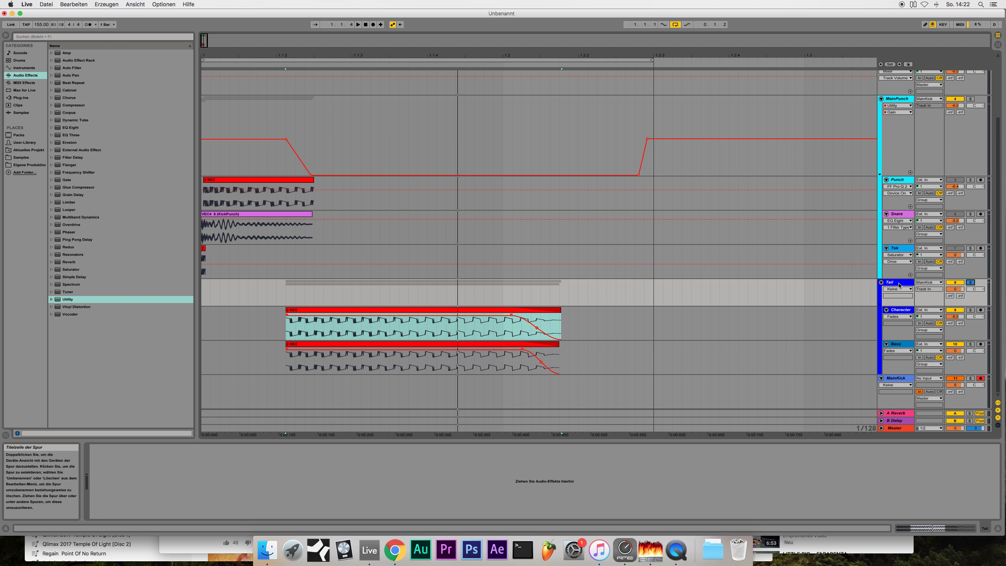
key("space")
left_click_drag(69, 301, 235, 299)
right_click(112, 475)
left_click(119, 478)
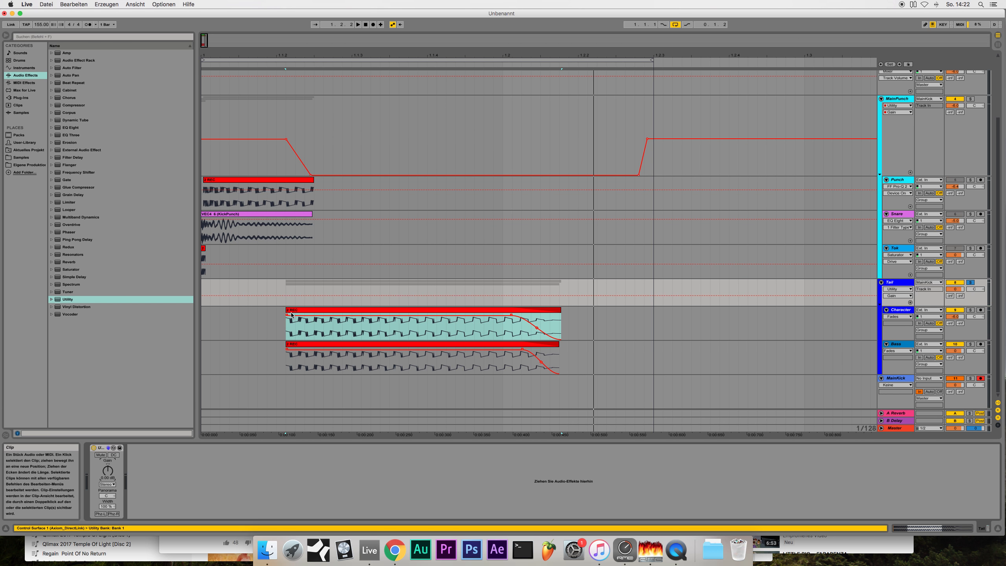
left_click_drag(888, 306, 889, 332)
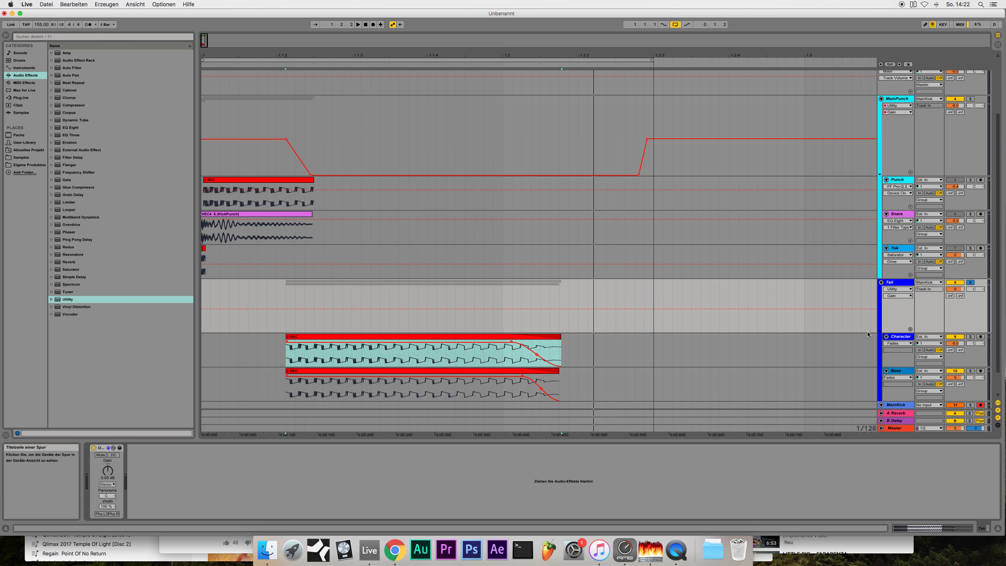
Automate the Tail group's Utility Gain to rise from minimum at the clips' start, hold, and fall again around their end.
left_click_drag(286, 309, 287, 332)
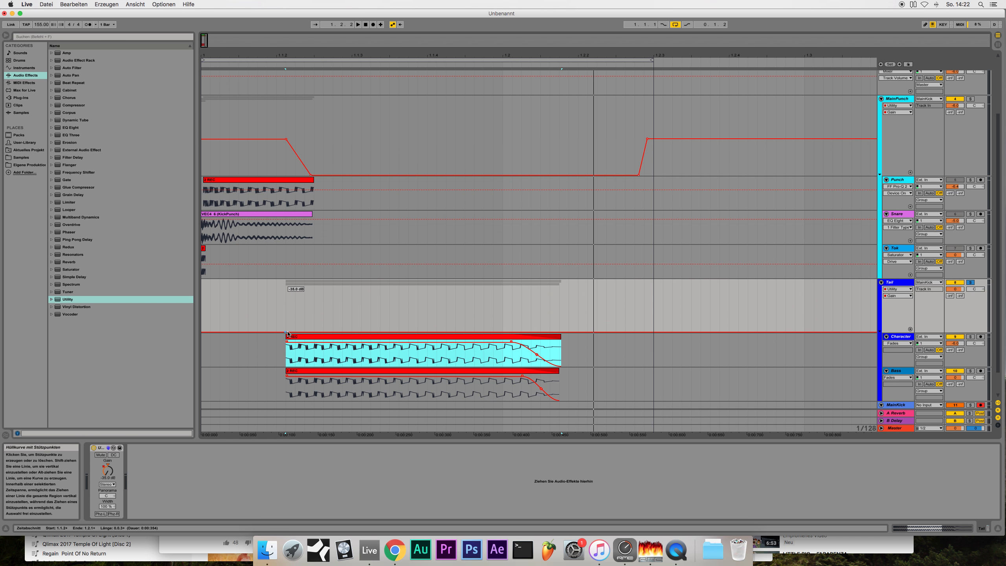
left_click_drag(306, 332, 305, 311)
left_click(516, 311)
left_click_drag(583, 311, 583, 333)
Take the Tail group out of solo, reactivate Tok, Snare and Punch, and record the layers into MainKick.
left_click(971, 282)
left_click(955, 248)
left_click(955, 214)
left_click(956, 179)
left_click(373, 25)
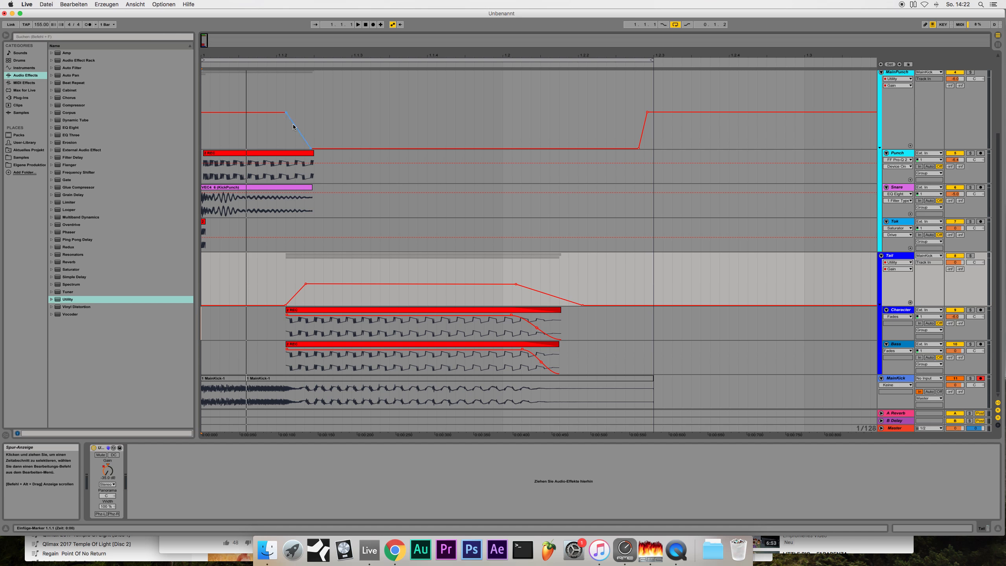
Start the MainPunch gain fade-down later, close to the end of the punch clips, and record MainKick again.
left_click_drag(286, 112, 300, 112)
left_click(373, 25)
key("space")
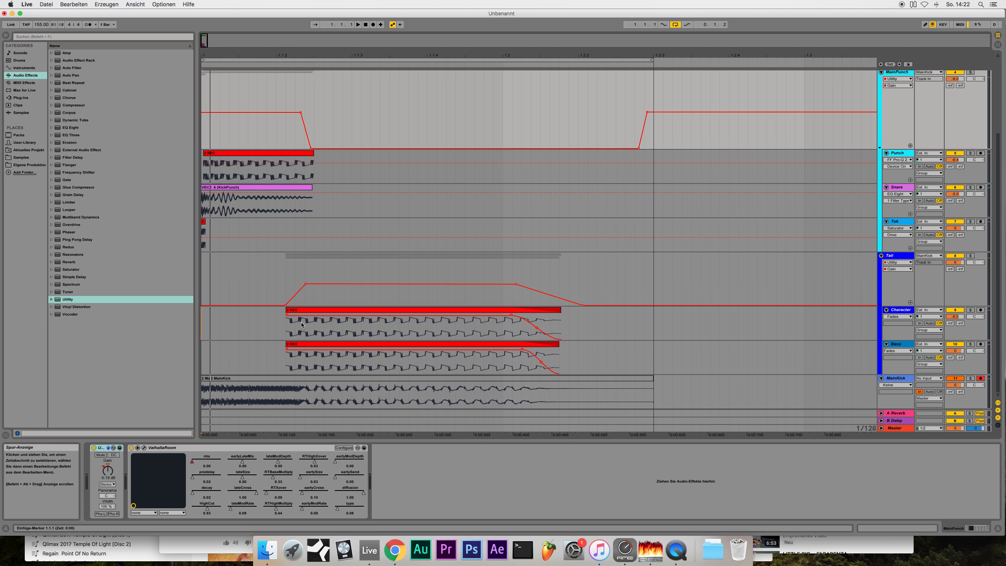
Move the end of the Tail group's gain fade-in slightly later and record another MainKick take.
left_click(308, 290)
left_click_drag(306, 284, 309, 283)
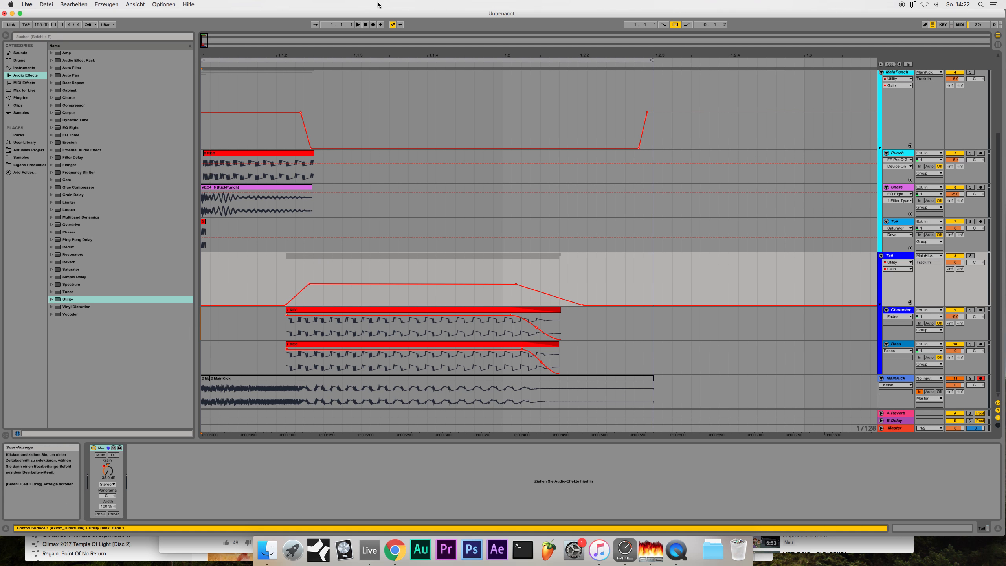
left_click(364, 24)
left_click(373, 25)
key("space")
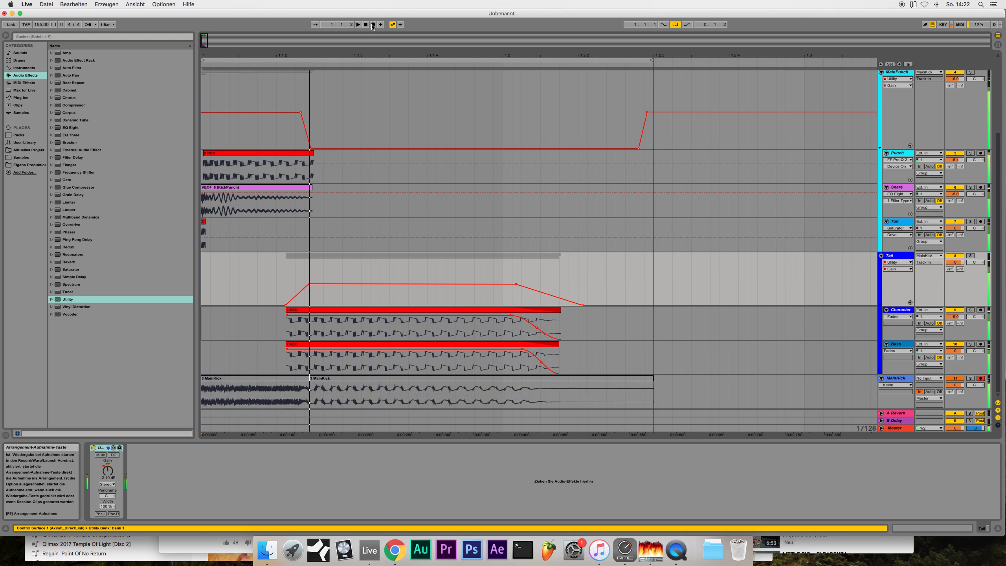
Examine the MainKick recording's waveform alongside the Tok and MainPunch device chains.
left_click(312, 379)
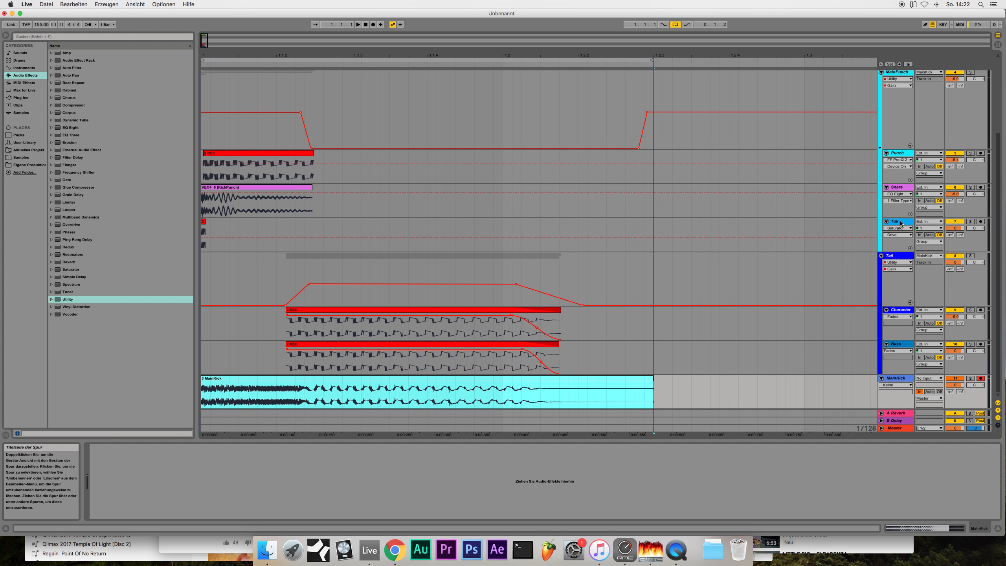
left_click(368, 251)
scroll(363, 246, "up", 3)
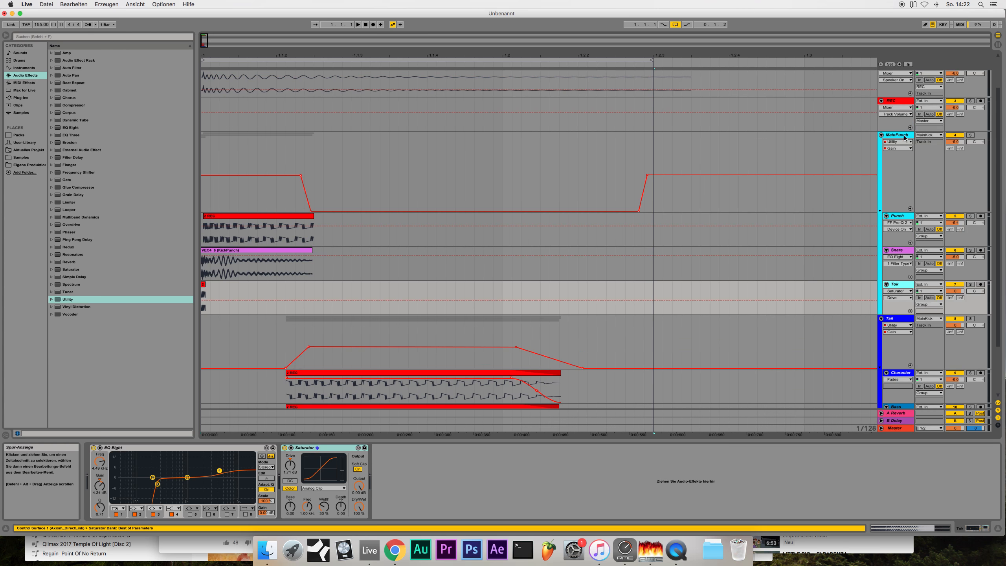
left_click(741, 185)
scroll(572, 237, "down", 3)
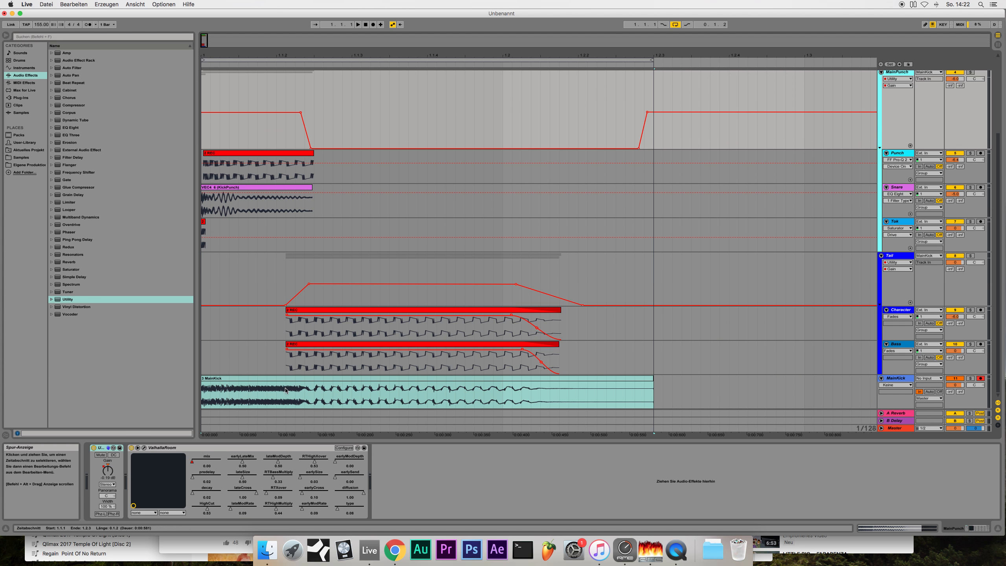
left_click(210, 393)
left_click(896, 222)
scroll(504, 223, "up", 1)
scroll(394, 170, "up", 3)
scroll(407, 176, "down", 4)
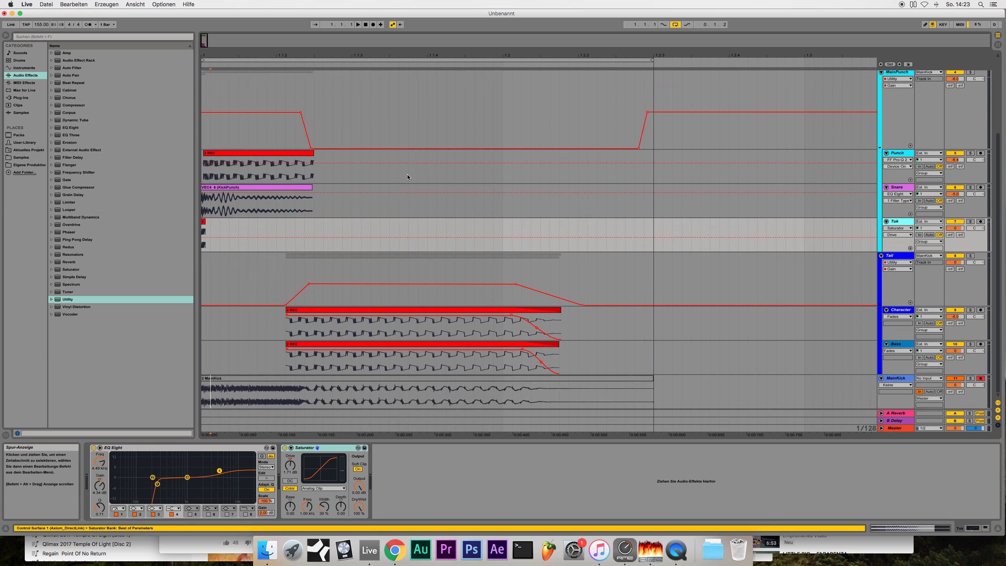
Add a short gain boost at the very start of the MainPunch automation and check the MainKick clip.
scroll(407, 175, "up", 5)
left_click(533, 215)
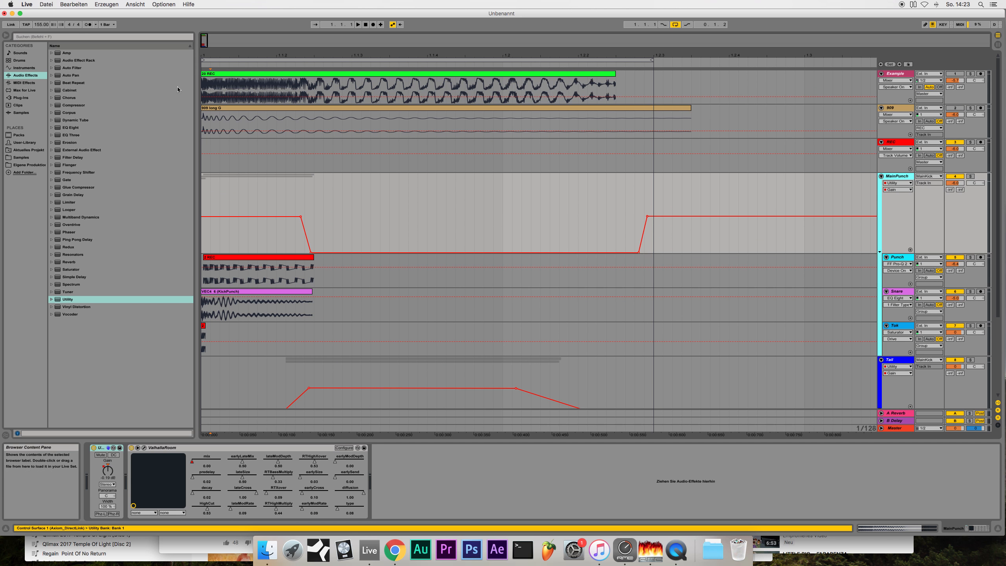
mouse_move(205, 40)
left_mouse_down()
mouse_move(205, 52)
mouse_move(206, 24)
left_mouse_up()
scroll(441, 214, "down", 5)
left_click(317, 378)
left_click(772, 211)
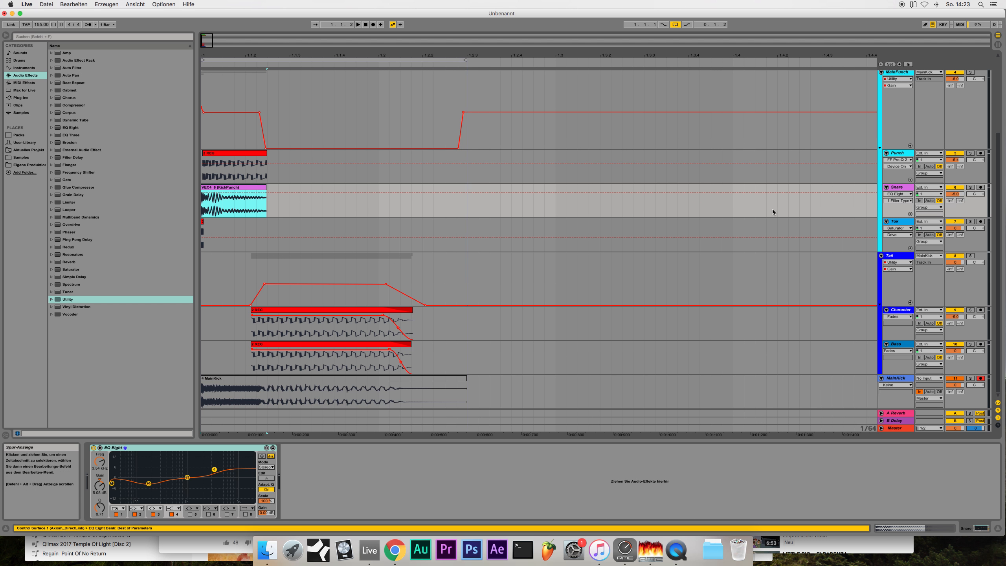
Solo the Snare track, play it back and raise its volume slightly.
left_click(970, 187)
key("space")
left_click_drag(955, 194, 955, 192)
Add an EQ Eight before ValhallaRoom on the soloed MainPunch group, boost the highs from about 3 kHz, and unsolo the group.
scroll(535, 238, "up", 3)
left_click(898, 119)
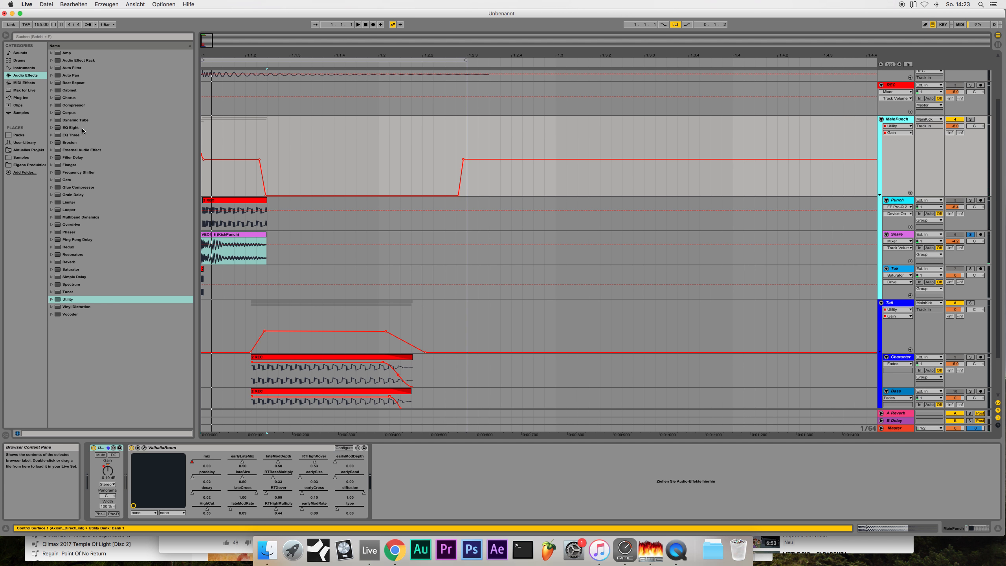
left_click(971, 120)
key("space")
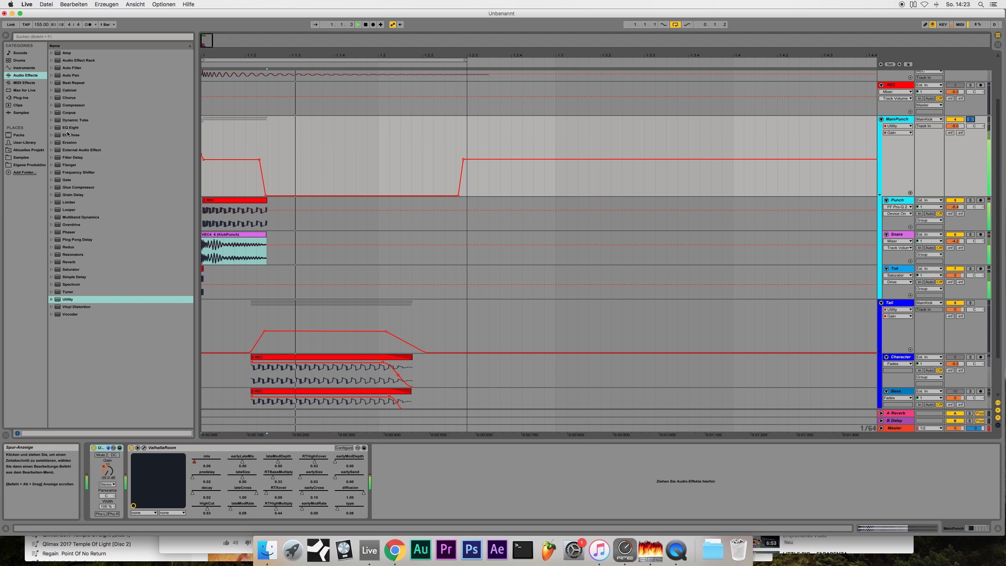
key("Return")
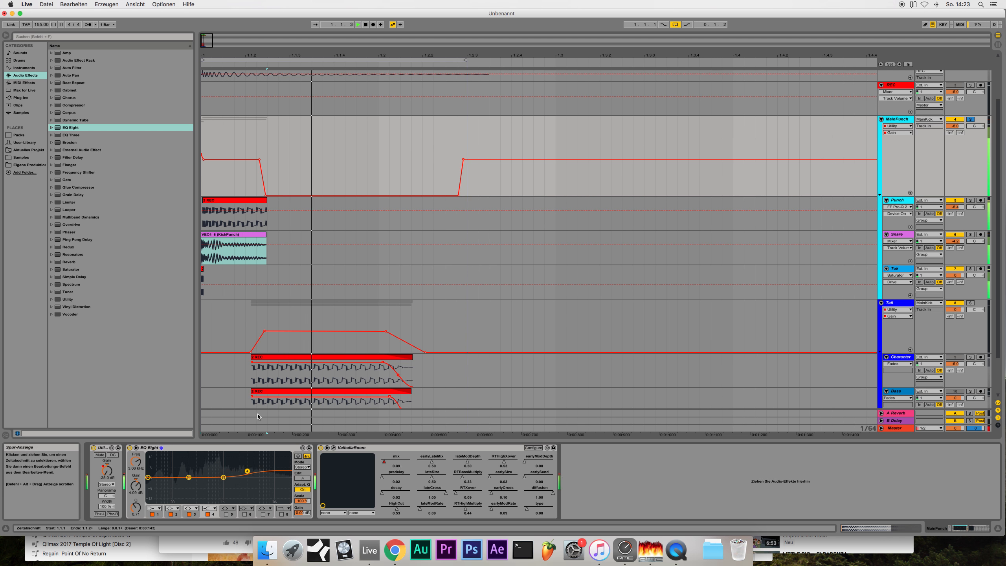
key("space")
left_click(971, 120)
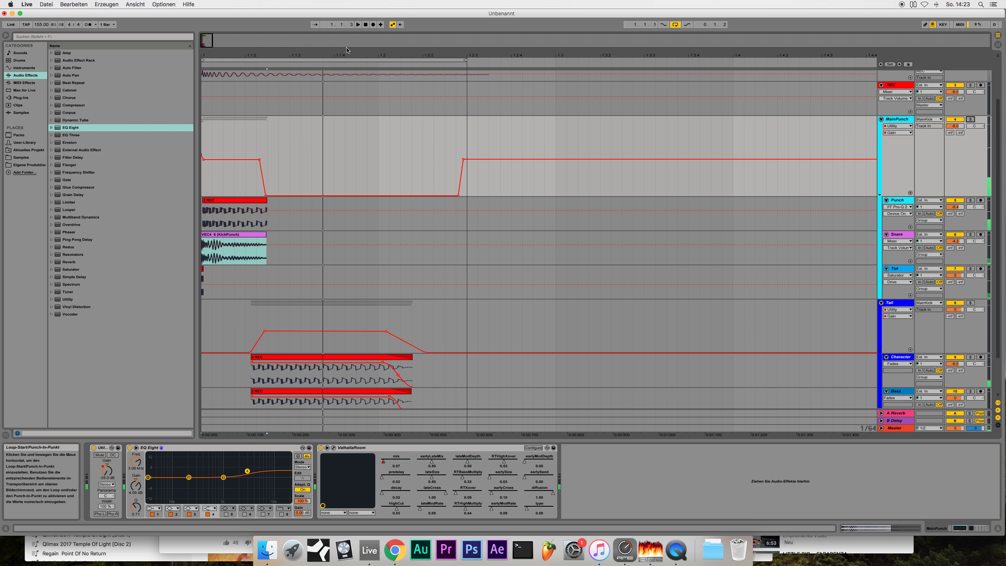
Record the combined layers into MainKick with the equalized MainPunch group.
scroll(400, 107, "down", 3)
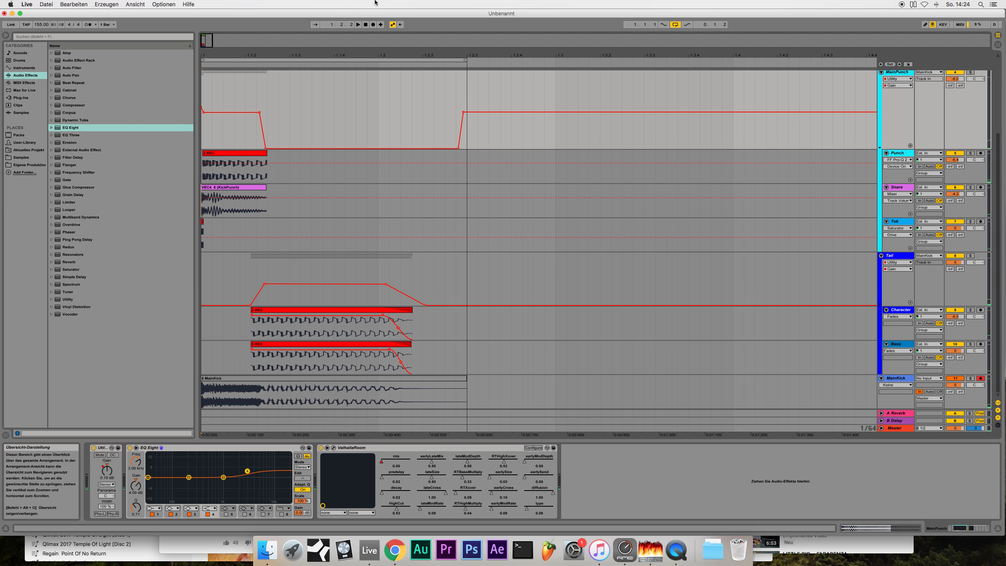
left_click(373, 24)
key("space")
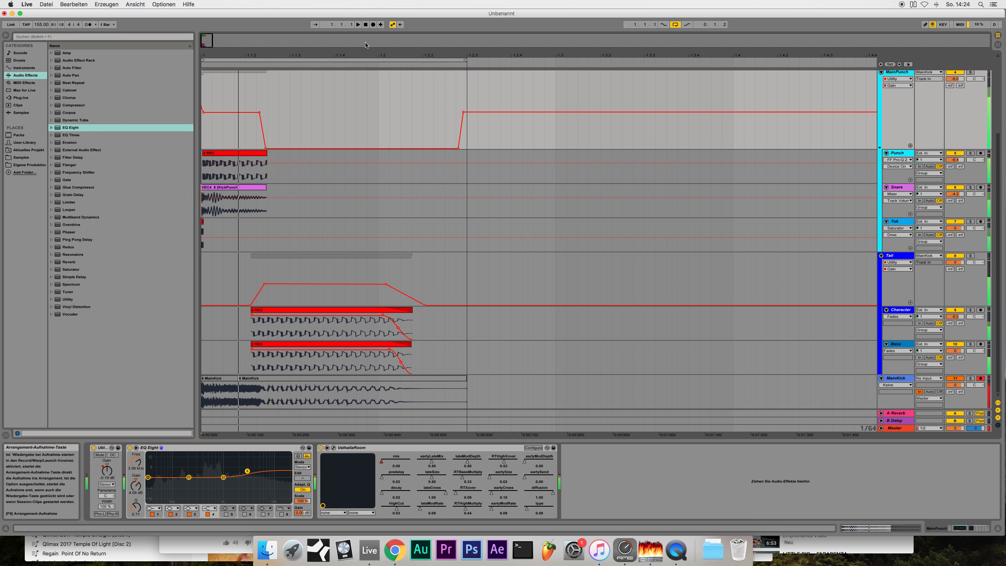
Shift the Bass clip slightly later than the Character clip and re-record the combined layers into MainKick.
left_click(352, 392)
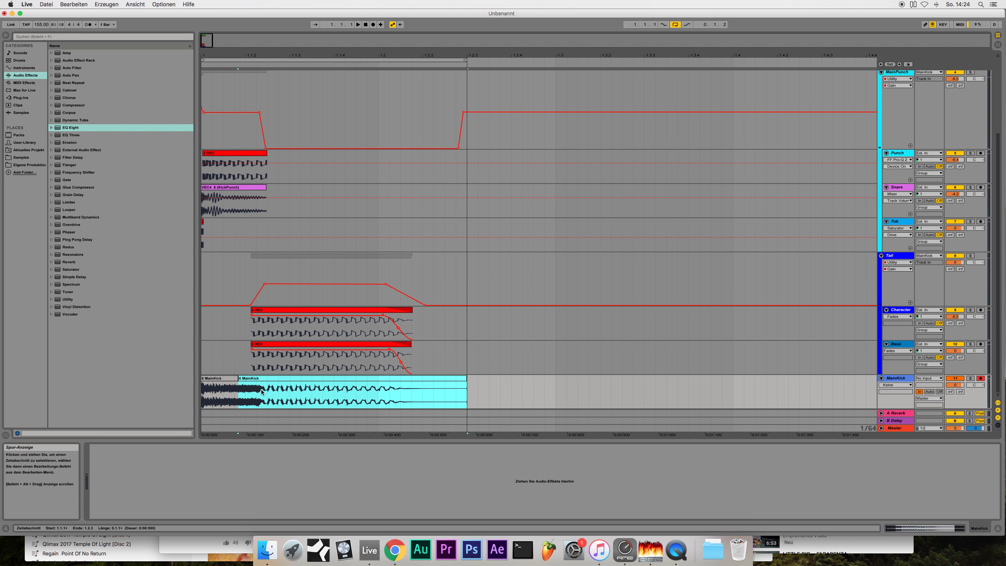
left_click_drag(247, 55, 184, 326)
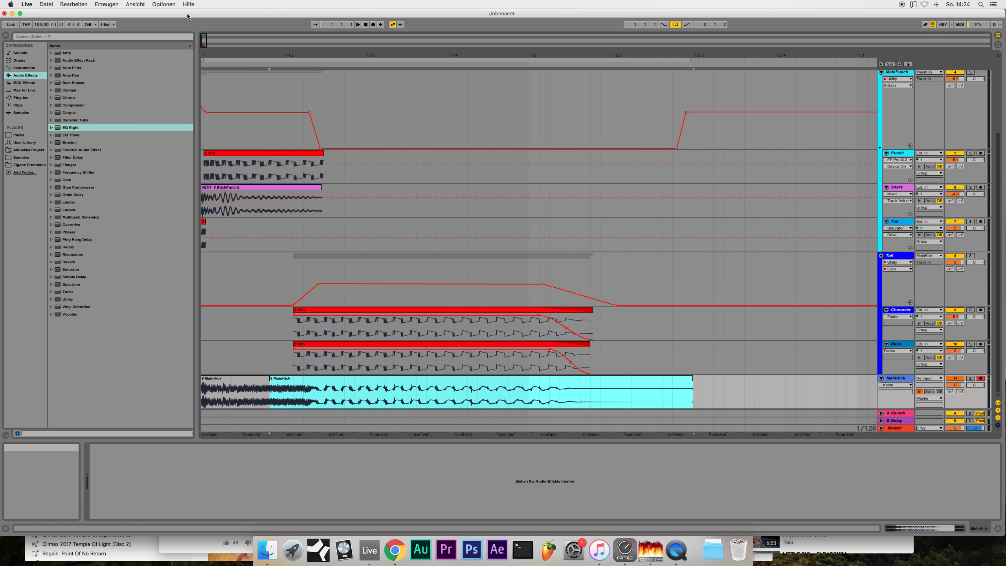
left_click_drag(542, 55, 627, 352)
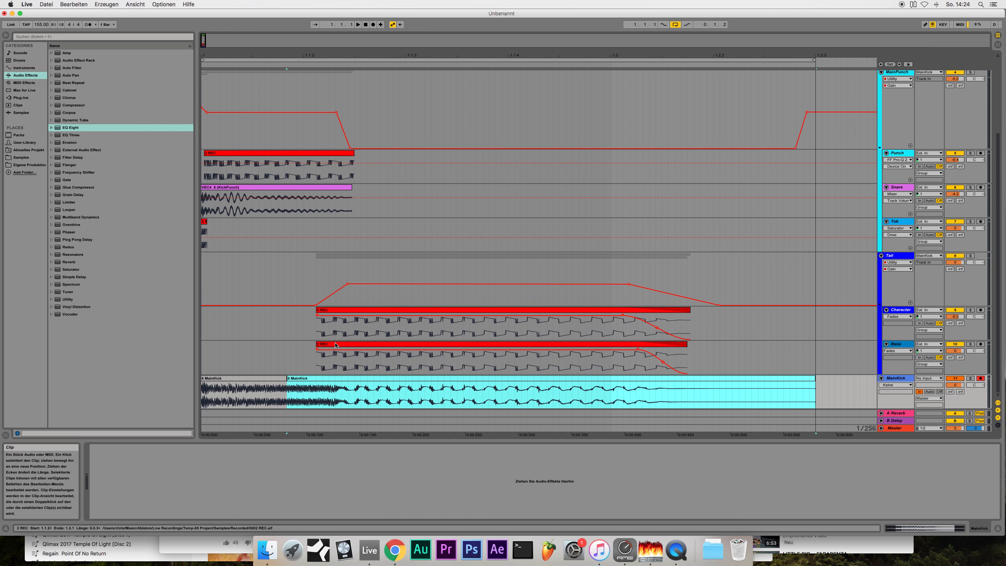
left_click(339, 345)
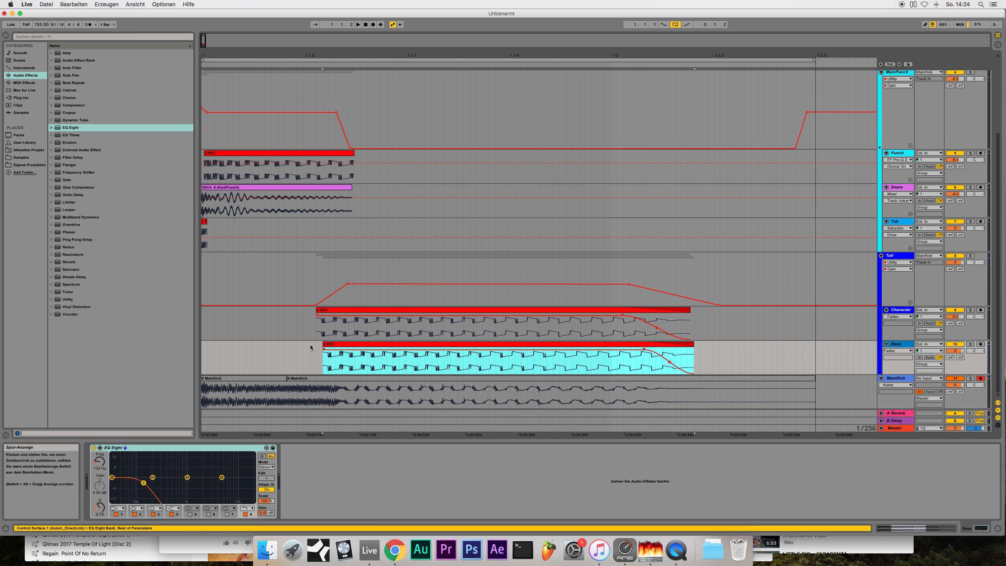
left_click(373, 26)
key("space")
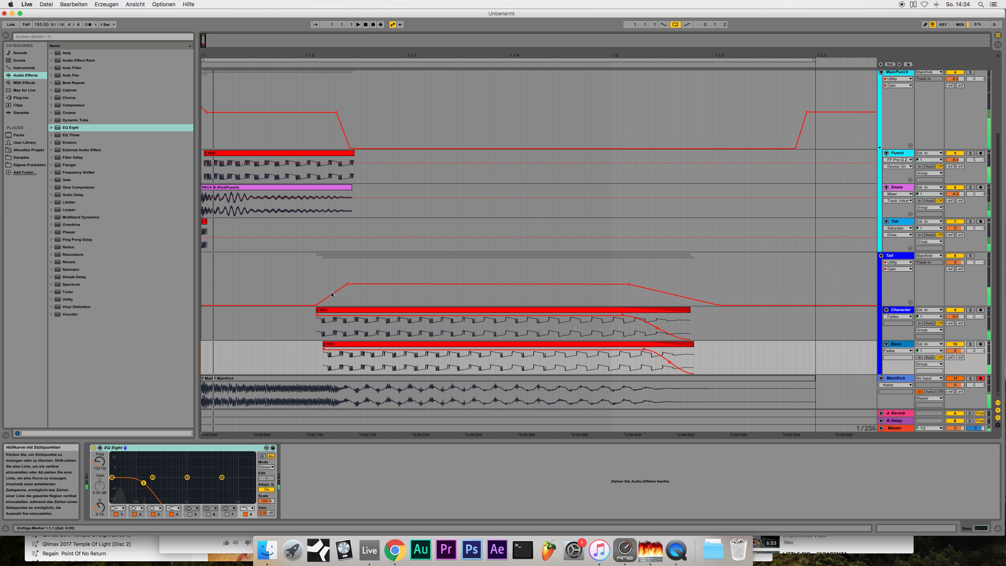
left_click(214, 377)
Raise the start of the plateau in the Tail group's Utility Gain automation slightly and re-record MainKick.
key("minus")
key("minus")
left_click(892, 256)
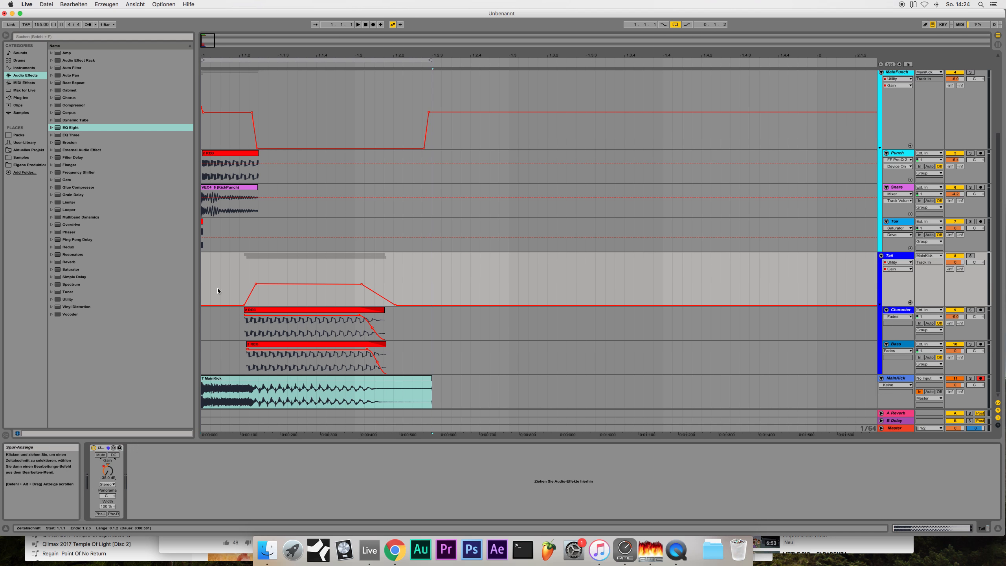
mouse_move(256, 285)
left_click_drag(256, 285, 256, 281)
left_click(373, 25)
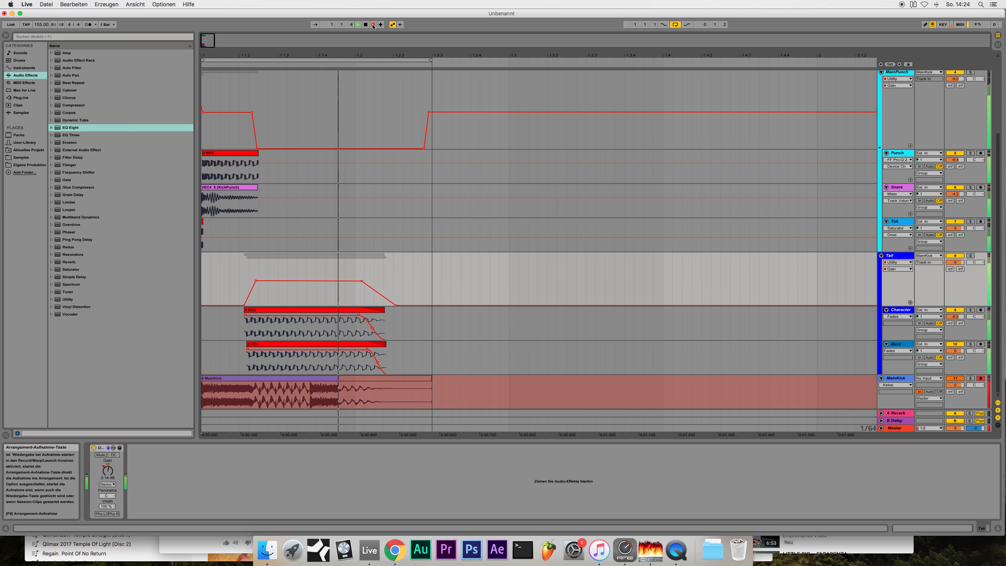
left_click(223, 377)
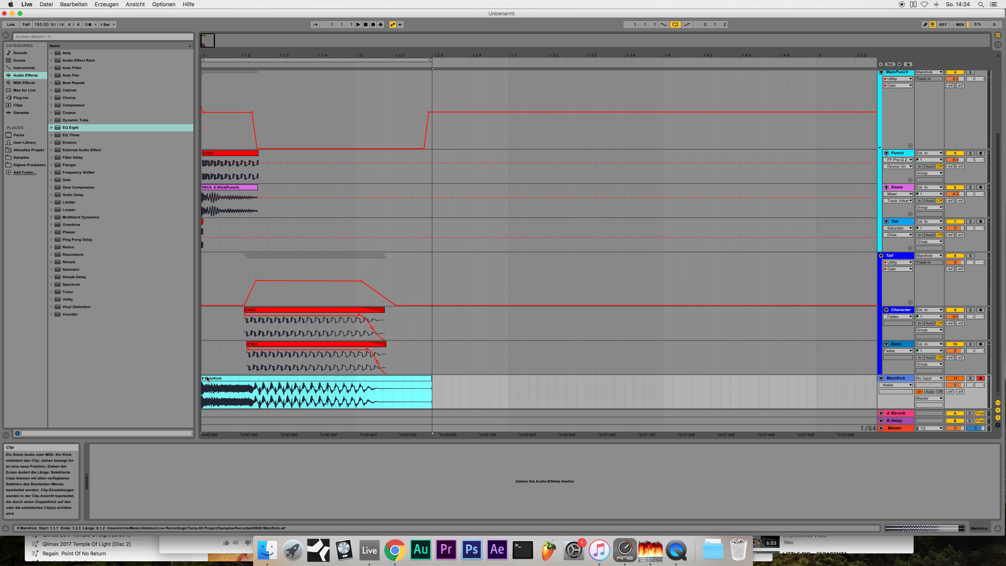
Add an audio track named TEST and move the recorded MainKick clip onto it at bar 3.
key("minus")
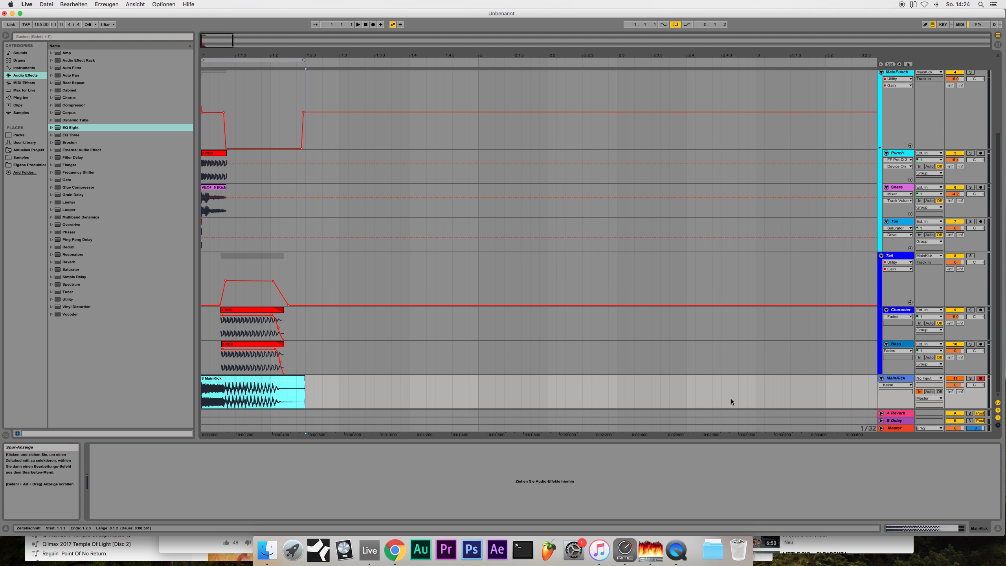
key("super+t")
key("super+r")
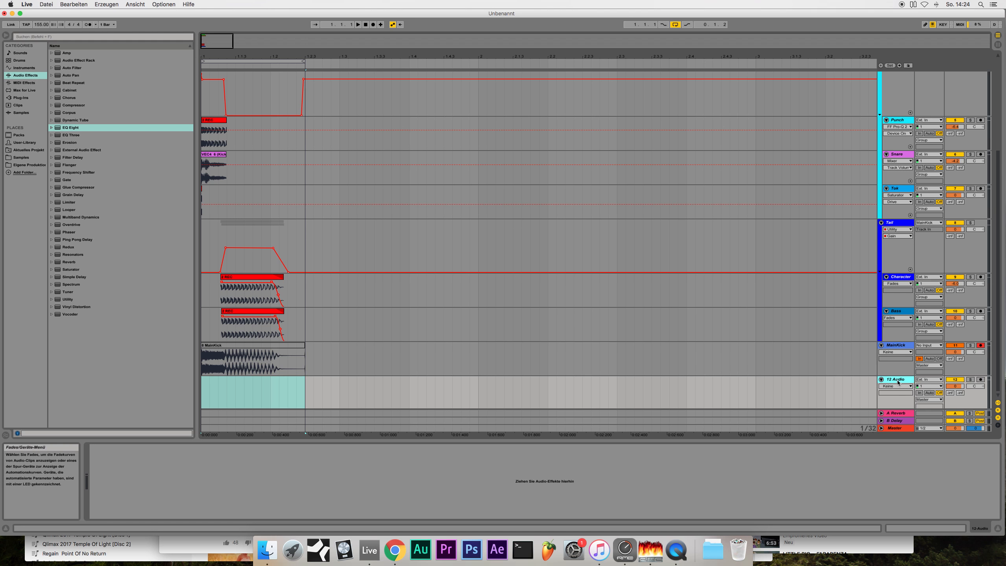
type("TEST")
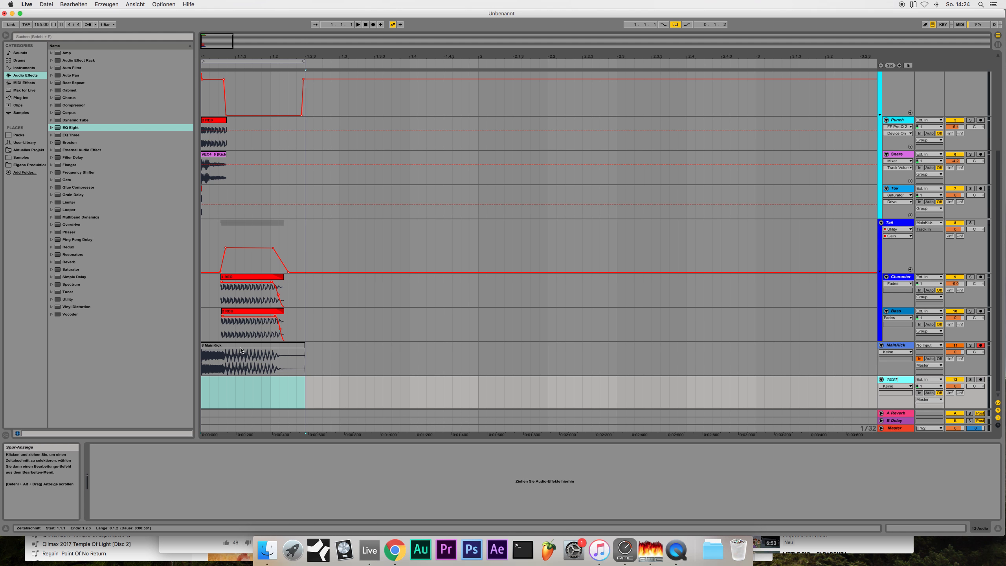
left_click_drag(241, 350, 796, 393)
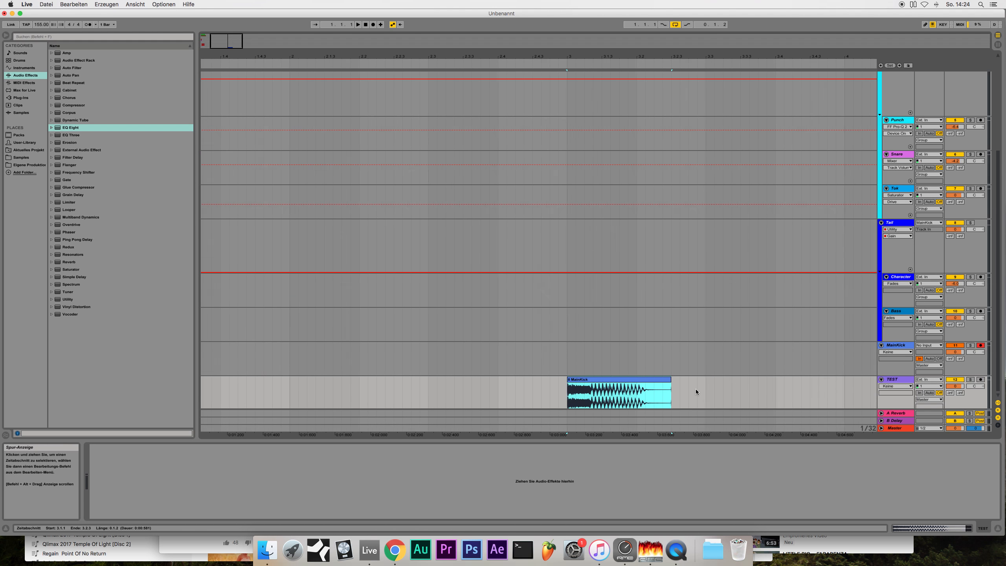
scroll(696, 388, "right", 3)
Duplicate the kick clip eight times on TEST and play the first eight kicks as a loop from bar 3 to bar 5.
key("super+d")
key("super+d")
key("super+d")
key("super+d")
key("super+d")
key("super+d")
key("super+d")
key("super+d")
key("minus")
left_click_drag(458, 392, 712, 390)
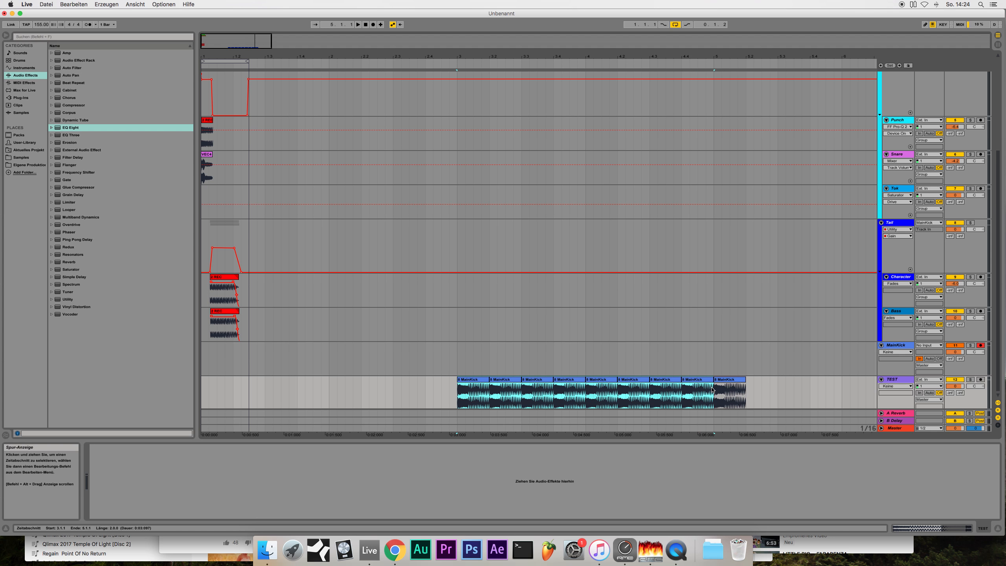
key("super+l")
key("space")
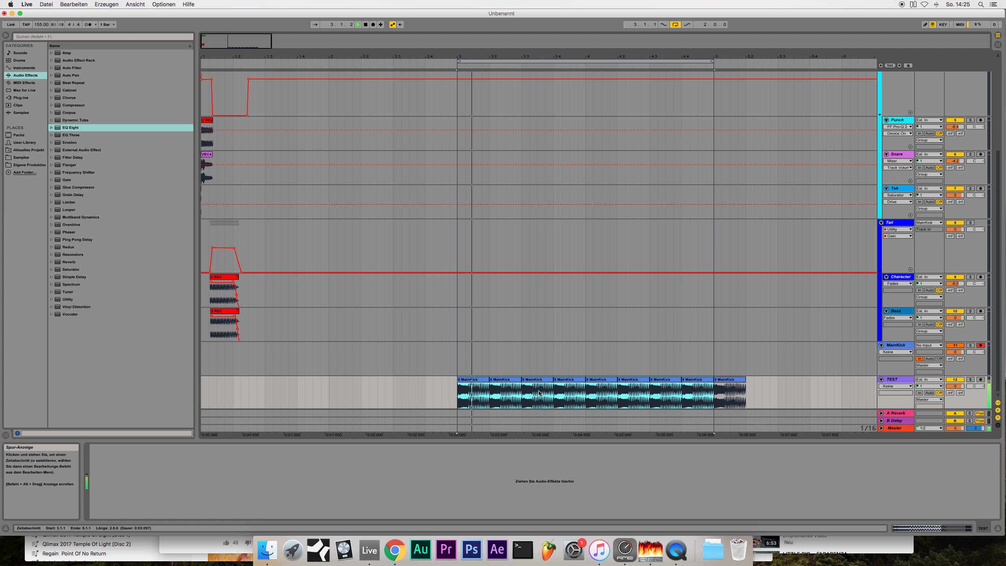
Shorten the fourth kick clip on TEST and turn off Warp for it.
left_click(571, 382)
left_click_drag(586, 381, 559, 381)
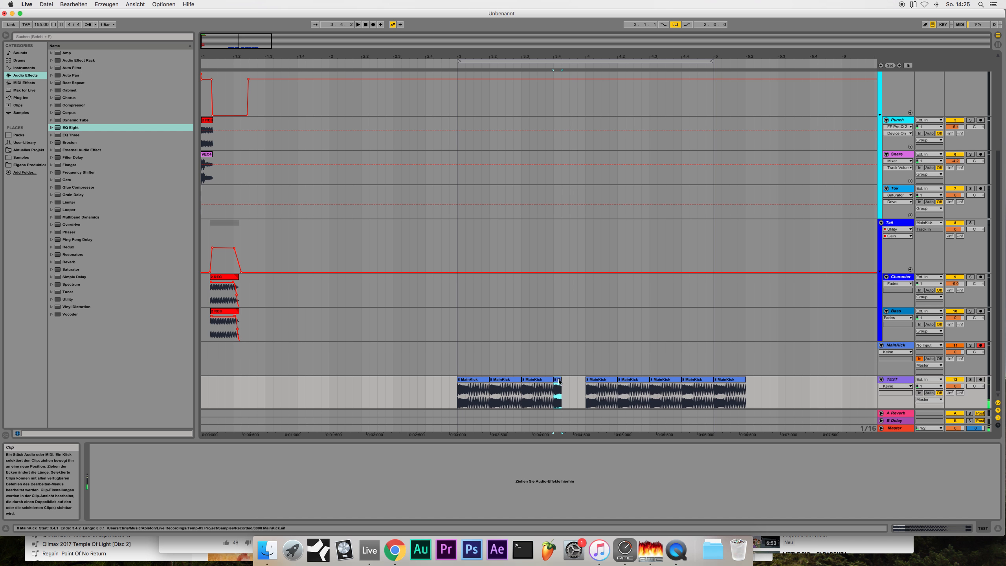
left_click(580, 382)
double_click(558, 380)
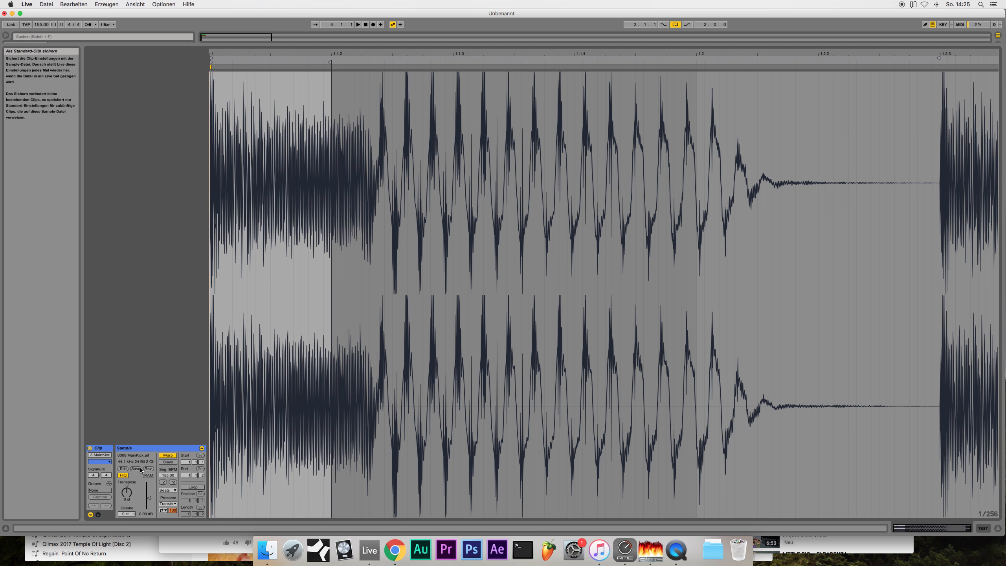
left_click(167, 456)
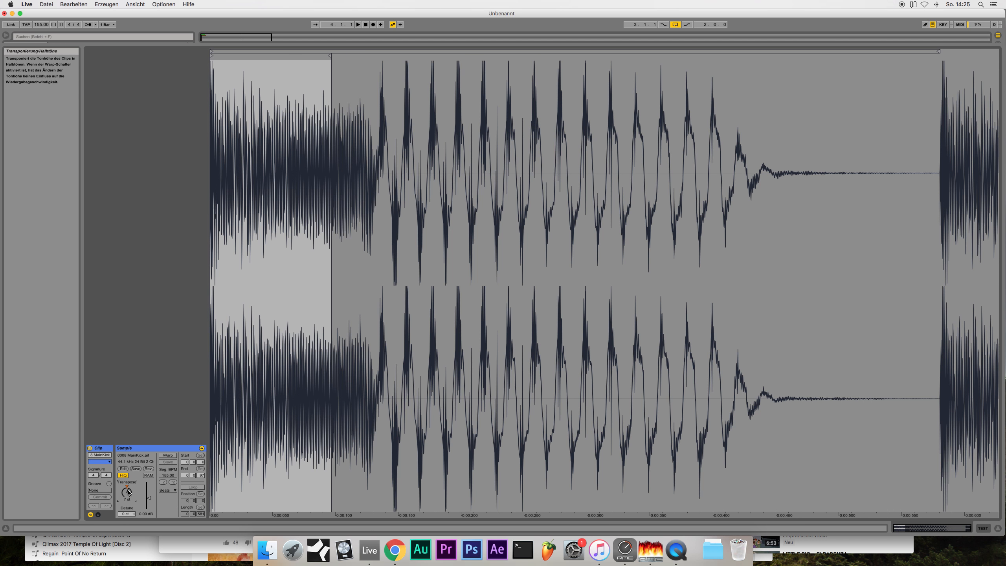
left_click(998, 528)
Copy the very start of the kick at 4.4.1 and paste it three times in a row just before bar 5.
left_click_drag(649, 473, 656, 473)
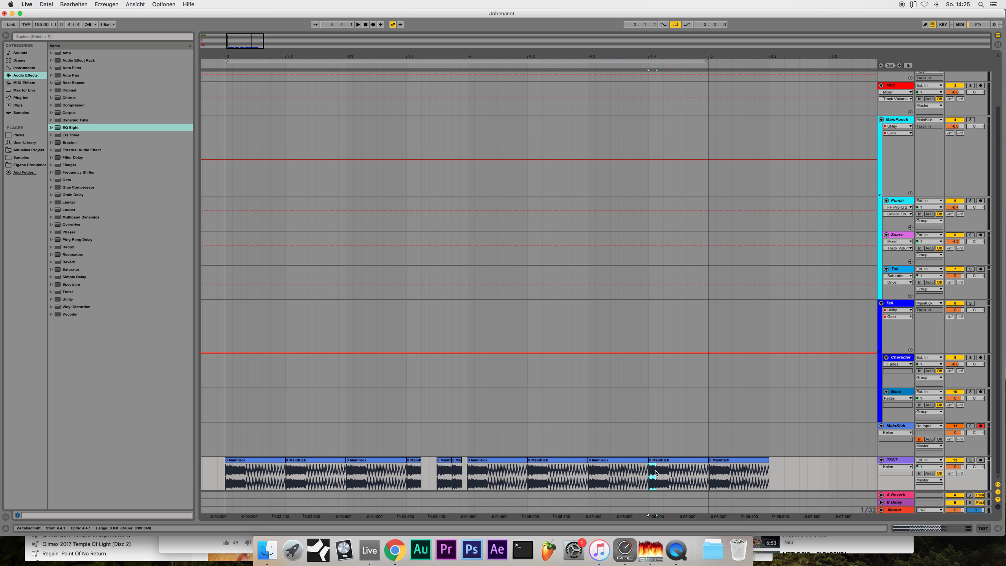
left_click(686, 471)
key("super+v")
key("super+v")
key("super+v")
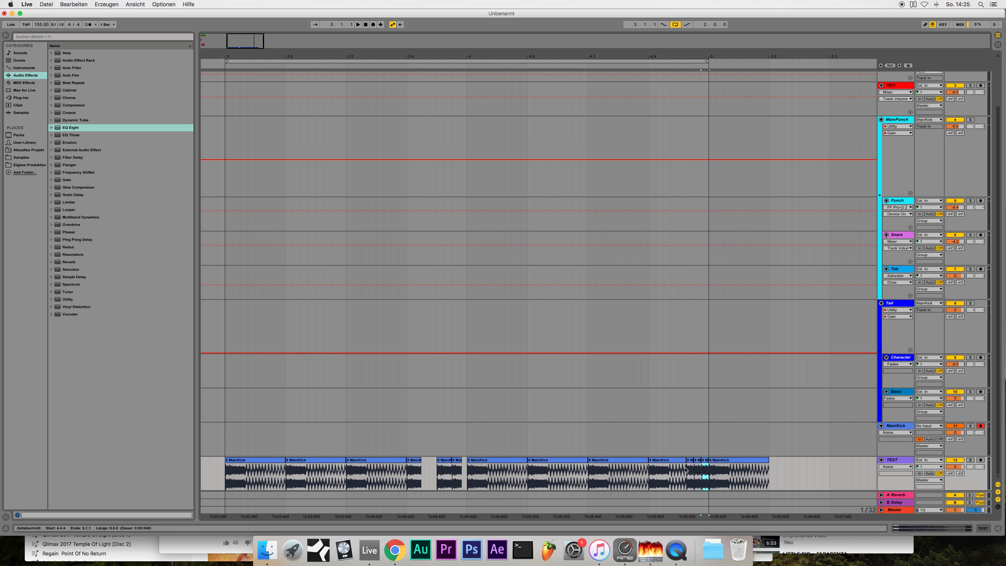
Copy the opening sixteenth of the kick at 4.3.1 to that beat's end, and shorten the kick at 4.2.1 to 4.2.3.
left_click_drag(589, 474, 603, 475)
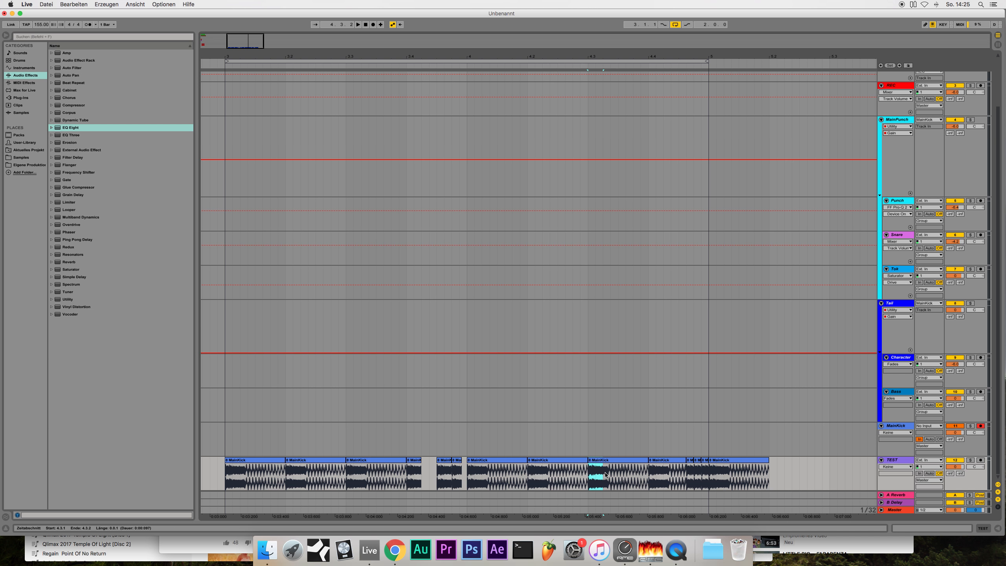
left_click(633, 473)
key("super+v")
left_click(582, 459)
left_click_drag(582, 460, 557, 461)
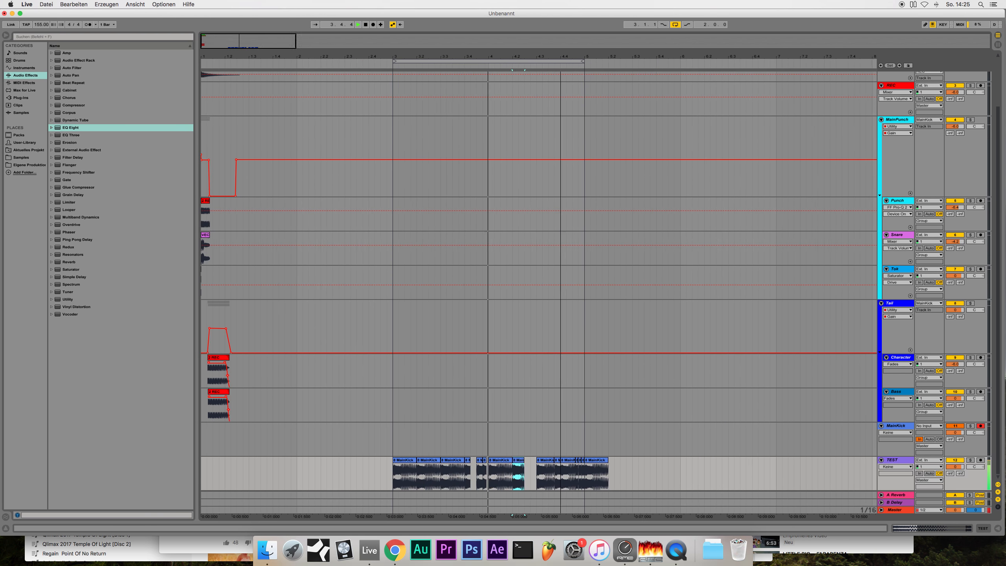
Play the looped kick pattern and solo the TEST track.
key("space")
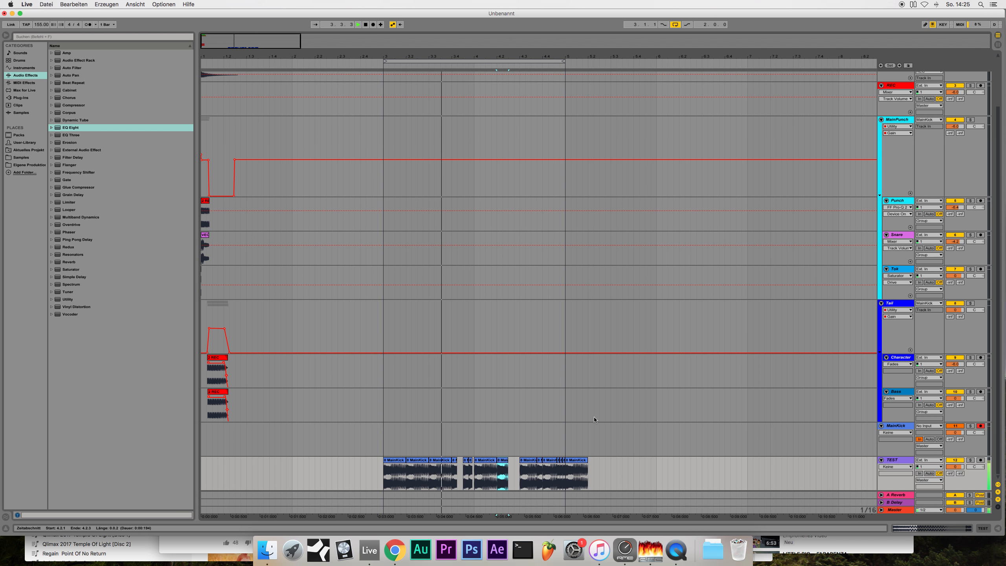
left_click(440, 460)
key("space")
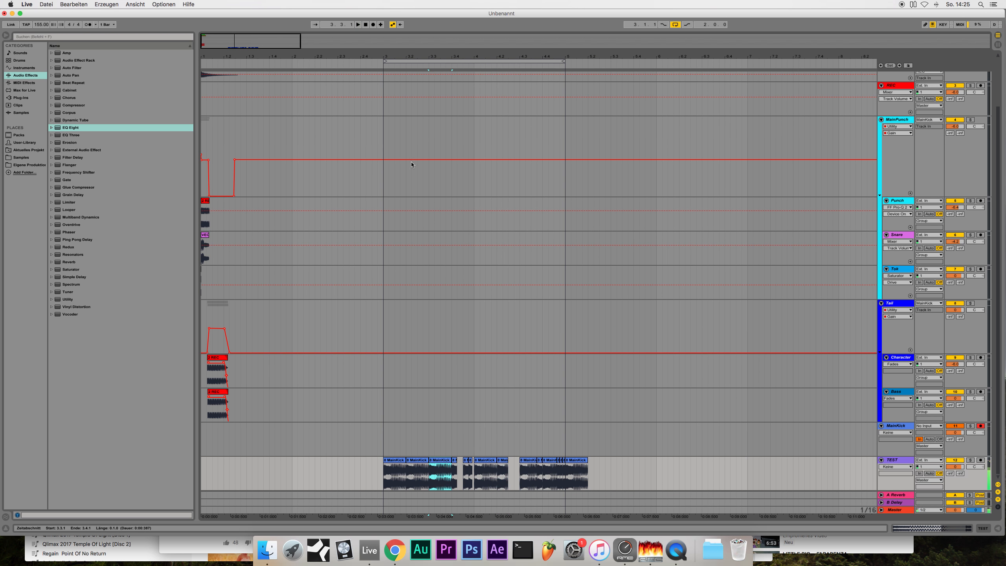
left_click_drag(274, 53, 274, 47)
left_click_drag(395, 60, 398, 88)
key("space")
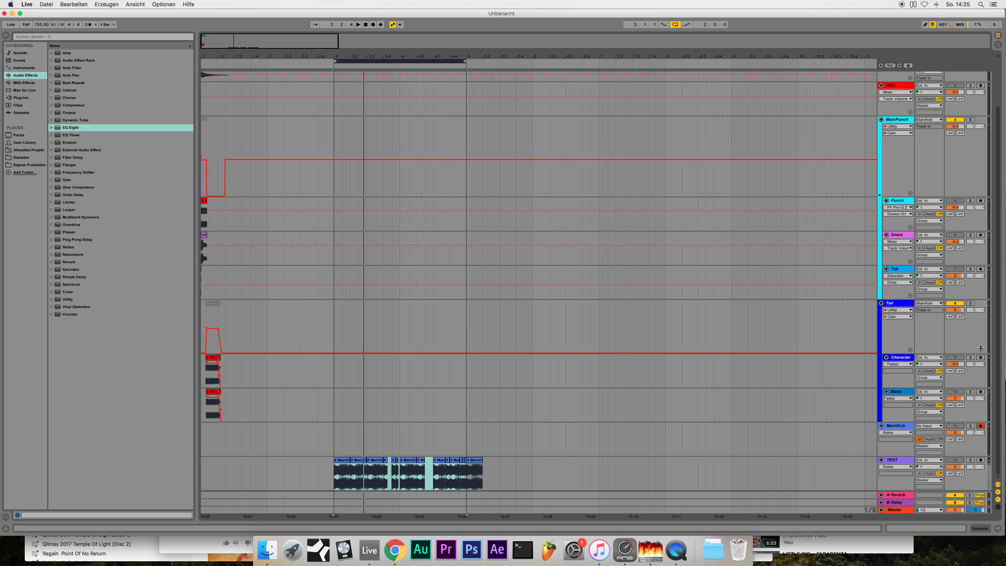
left_click(970, 460)
key("space")
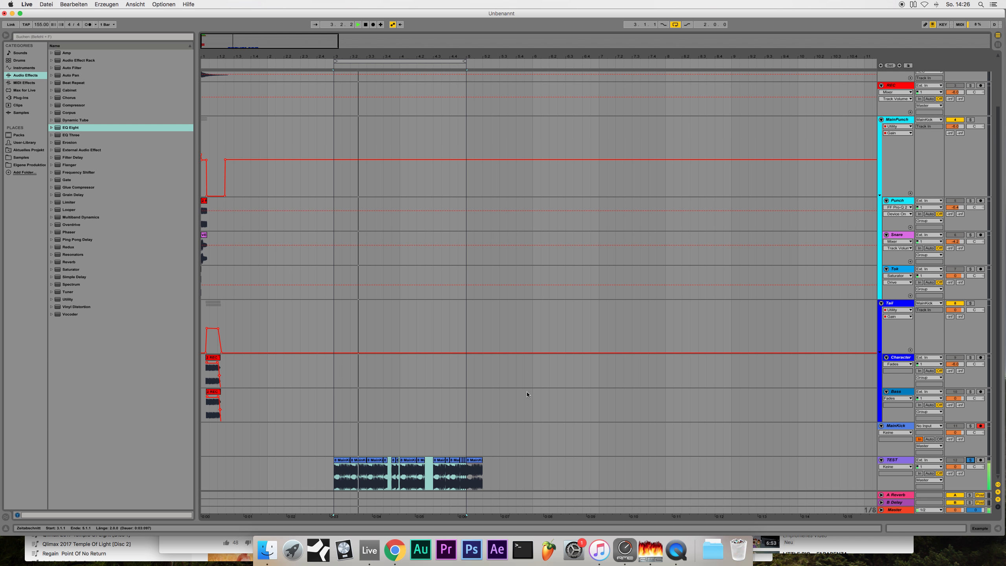
Duplicate the short kick at 4.2.1 into the gap before 4.3.1 and extend the kick at 3.4.1 to 3.4.3.
left_click(420, 460)
key("super+d")
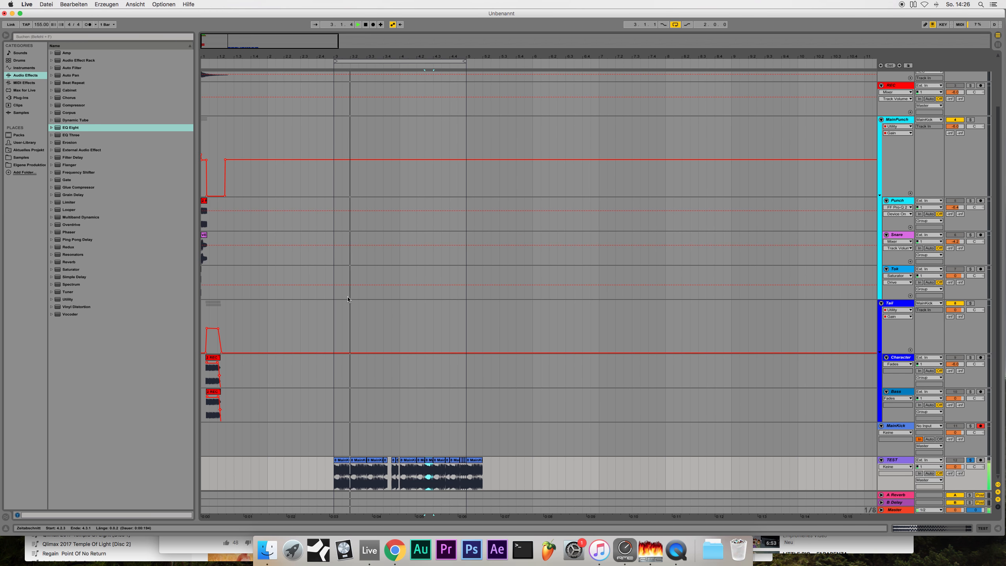
left_click_drag(277, 41, 237, 97)
left_click(541, 460)
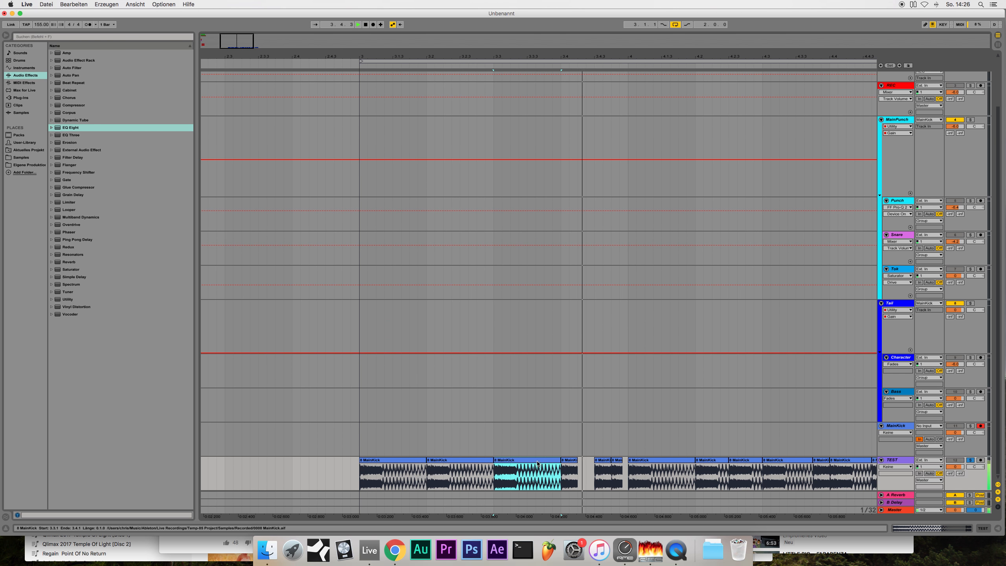
left_click(568, 462)
left_click_drag(568, 462, 594, 461)
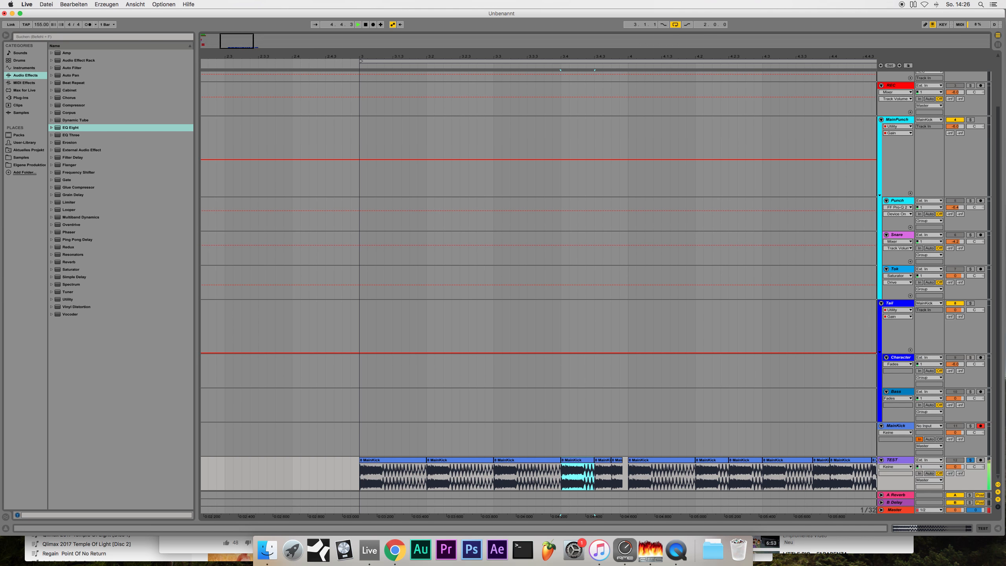
key("minus")
key("minus")
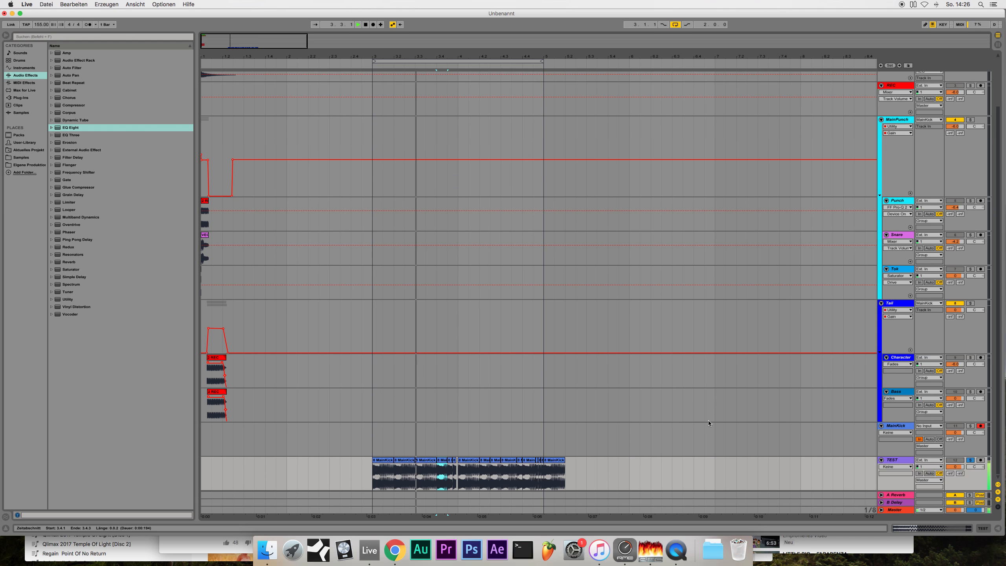
Stop playback and browse the Kicks folder of Eigene Samples for existing raw kicks.
left_click(888, 456)
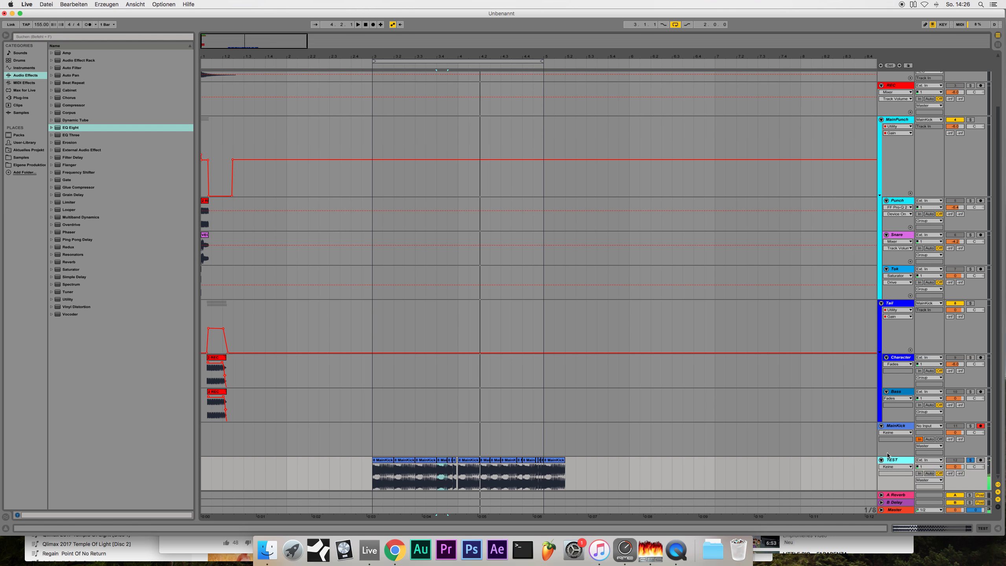
left_click_drag(282, 41, 291, 55)
left_click_drag(234, 42, 231, 76)
left_click(21, 157)
left_click(51, 60)
left_click(56, 120)
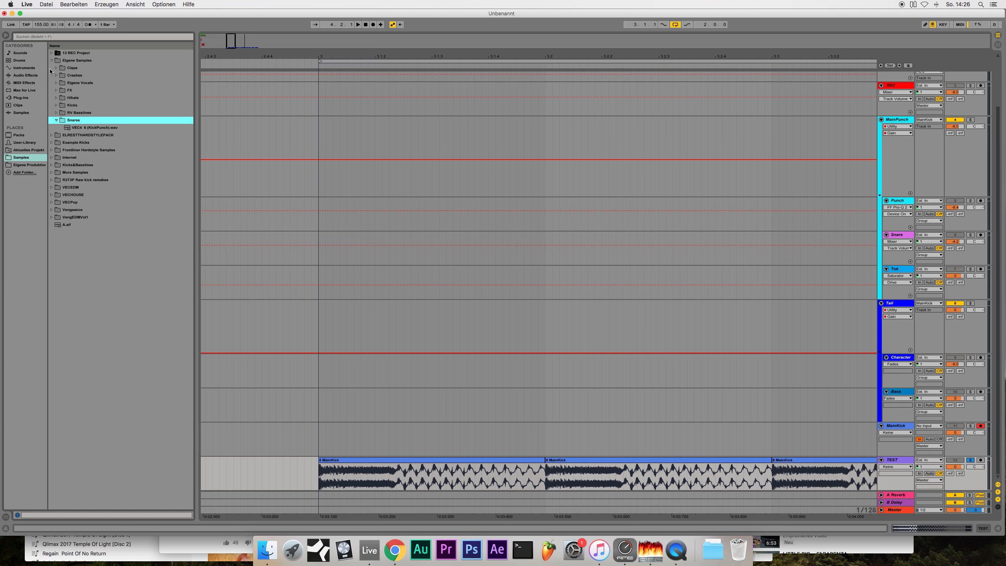
left_click(56, 106)
scroll(83, 170, "down", 20)
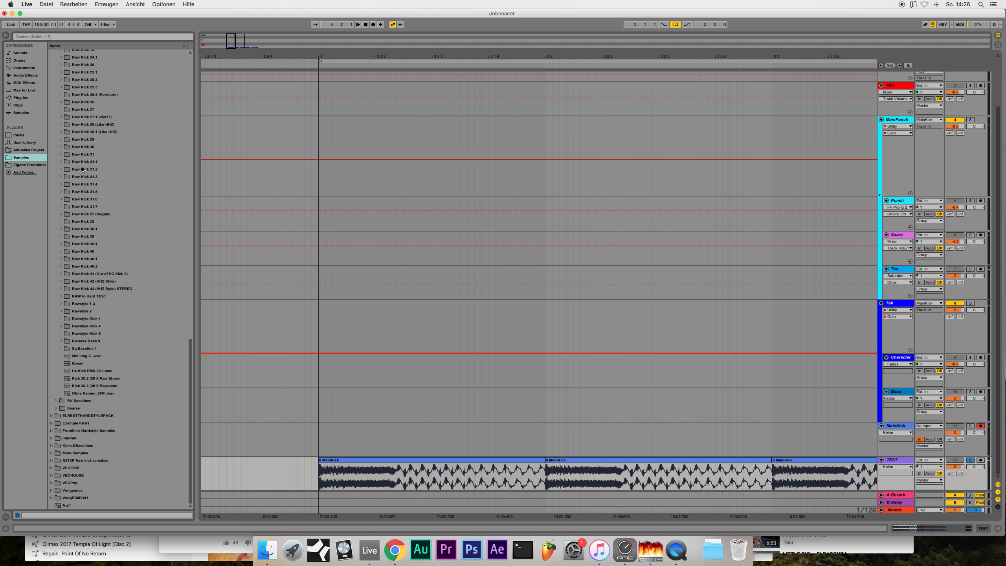